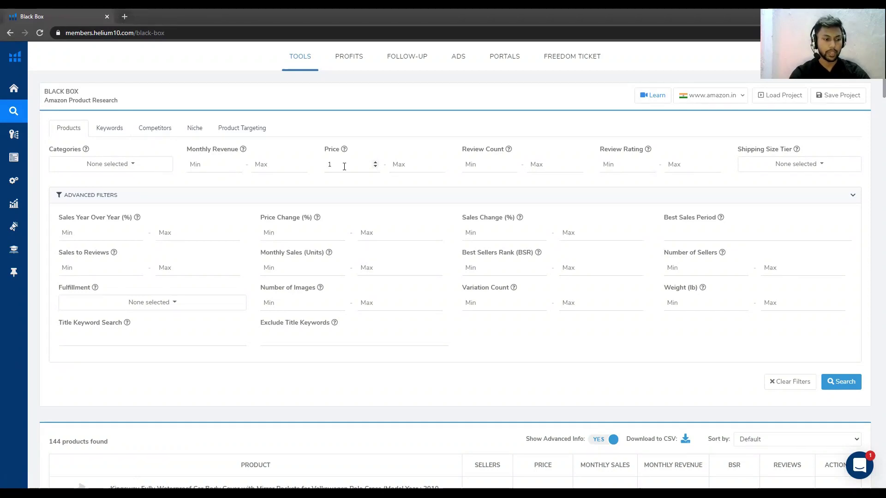
- Set the product filters to a minimum price of 1000 and a maximum review count of 1500
text(500)
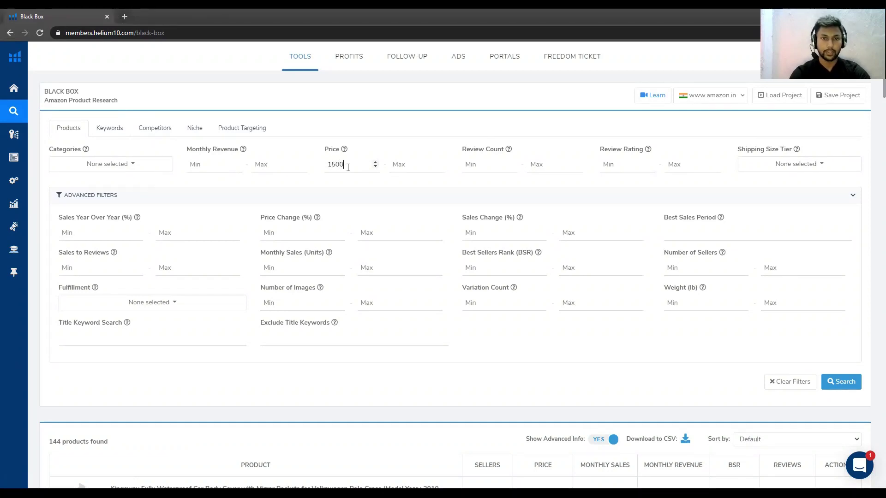
key(BackSpace)
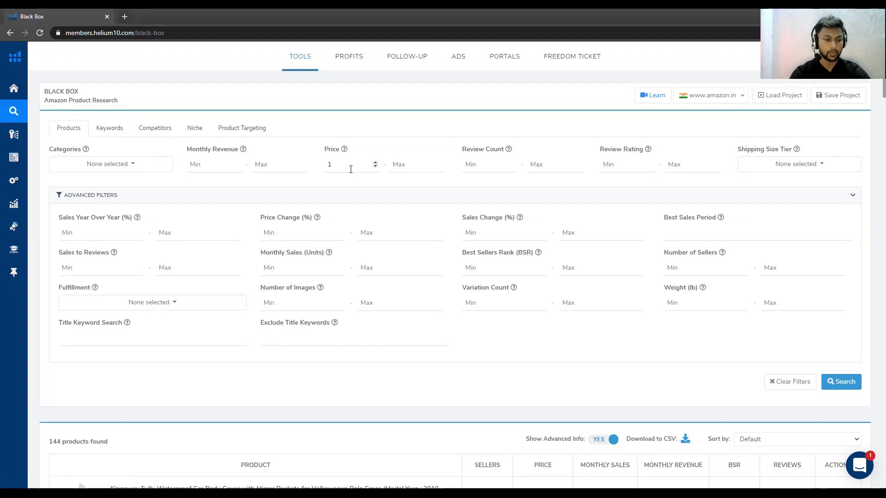
text(000)
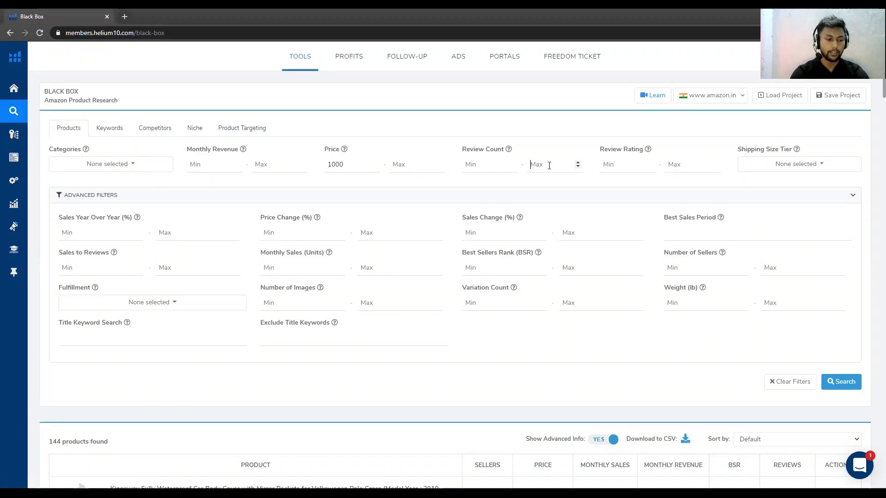
text(11)
text(00)
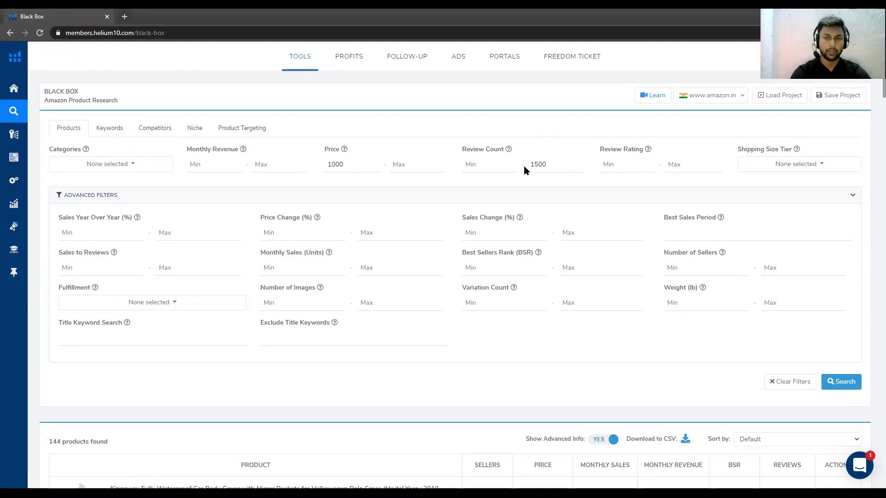
click(612, 165)
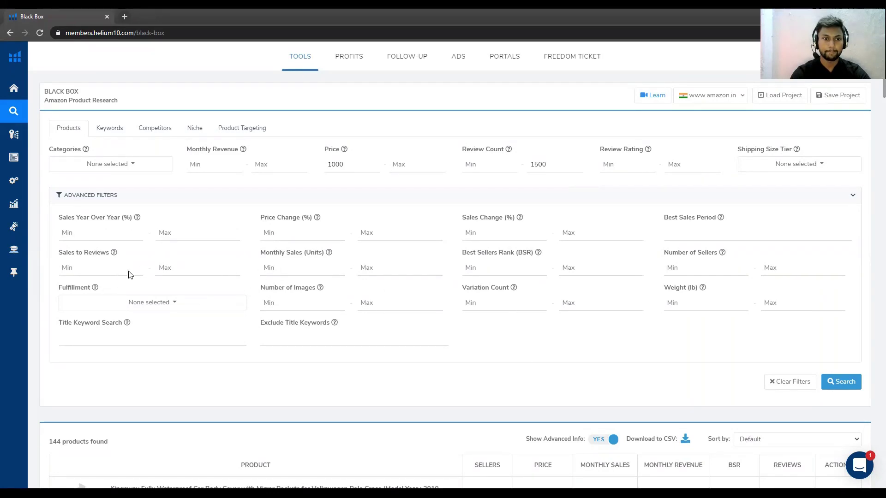
- Set the minimum monthly sales to 200 units and restrict the category to Car & Motorbike
click(276, 271)
text(200)
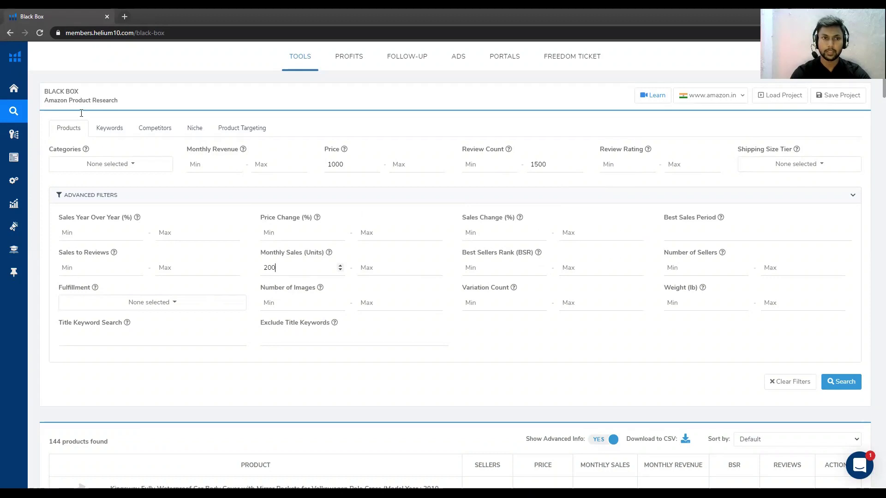
click(102, 164)
click(101, 258)
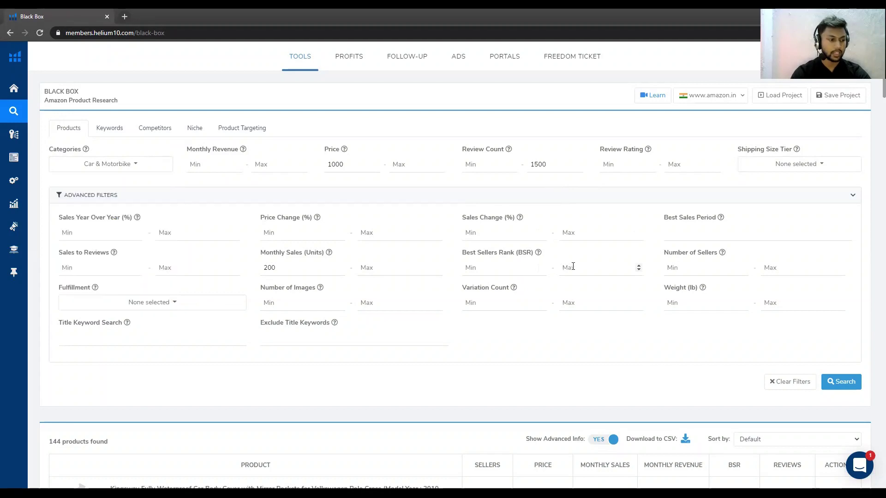
- Set the maximum Best Sellers Rank to 5000 and run the product search
text(5000)
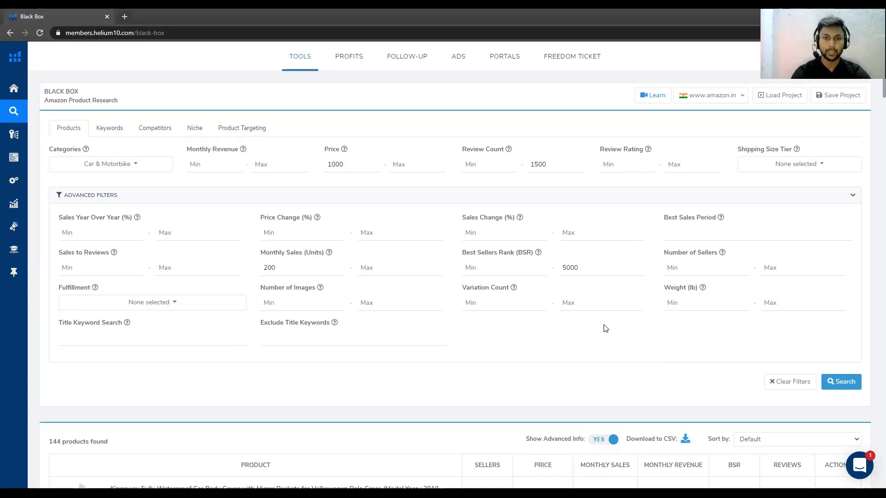
click(835, 381)
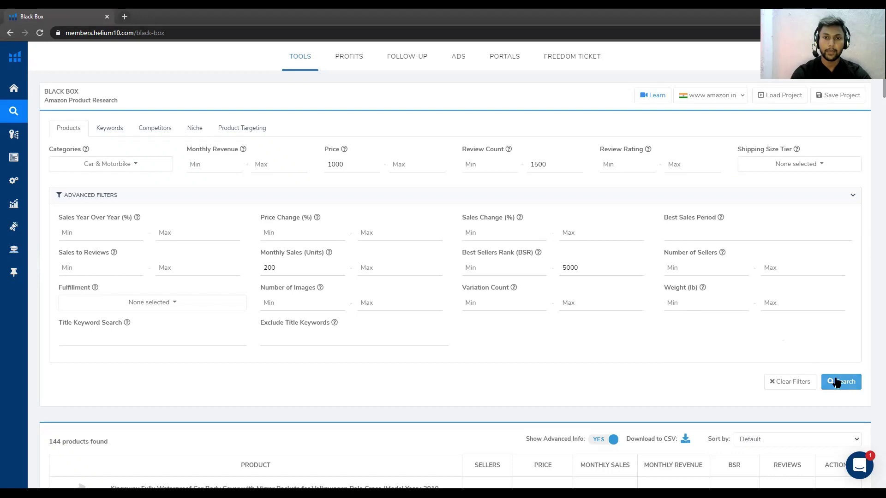
scroll(570, 256, down, 1)
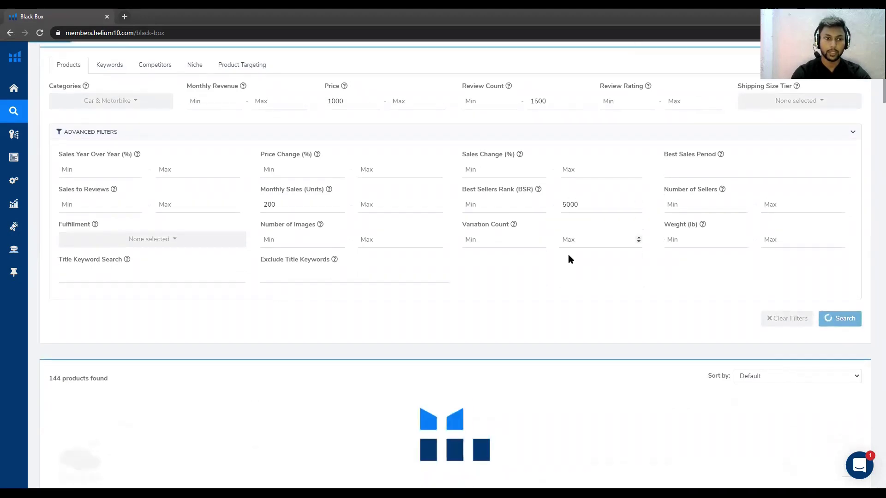
- Review the first page of product results, comparing price, monthly sales, revenue, BSR and reviews for potential product ideas
scroll(569, 255, down, 4)
scroll(567, 258, down, 3)
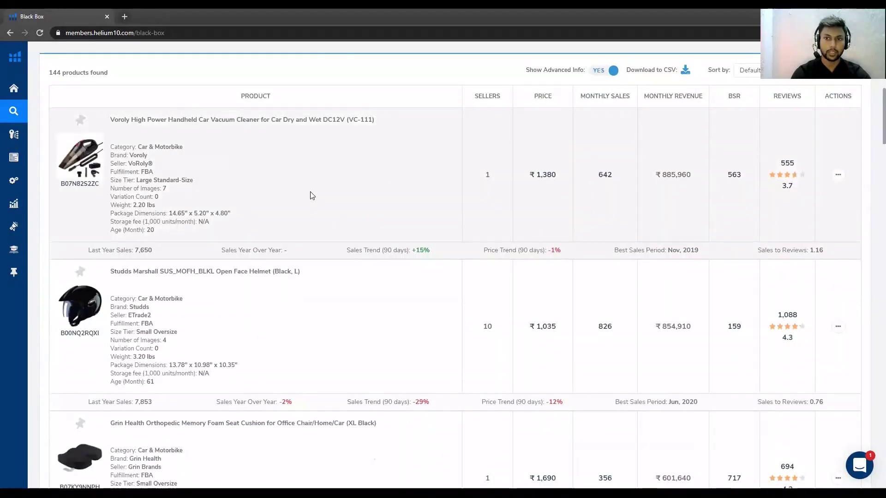
scroll(601, 167, down, 2)
scroll(604, 189, down, 1)
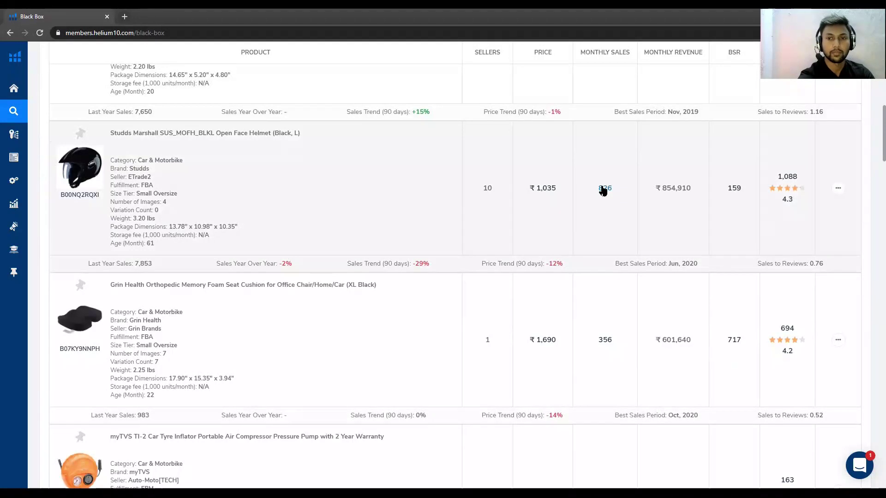
scroll(590, 179, down, 6)
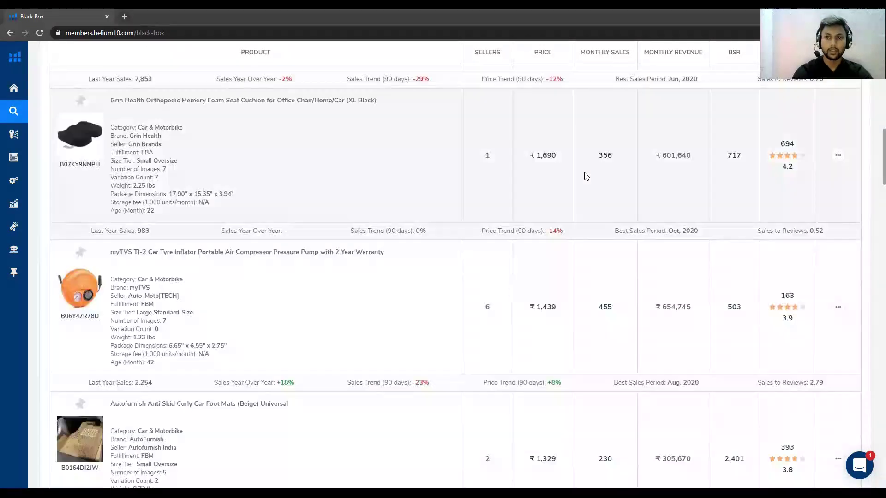
scroll(585, 177, down, 5)
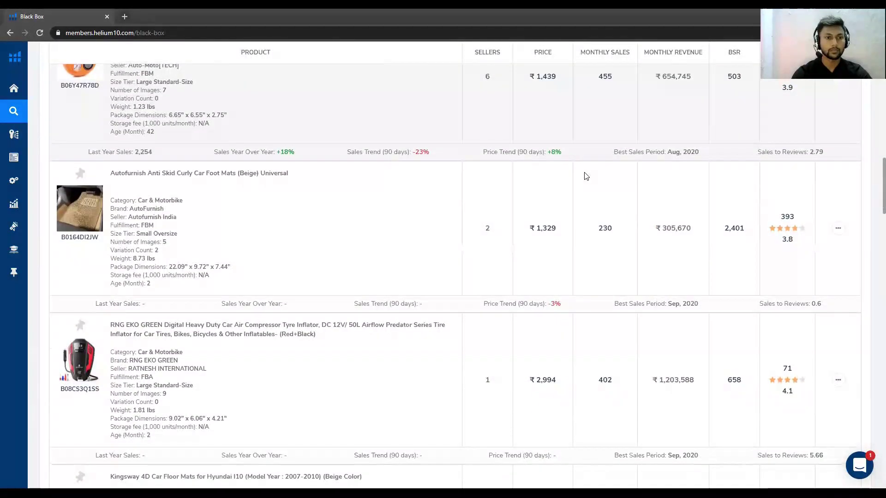
scroll(585, 177, down, 9)
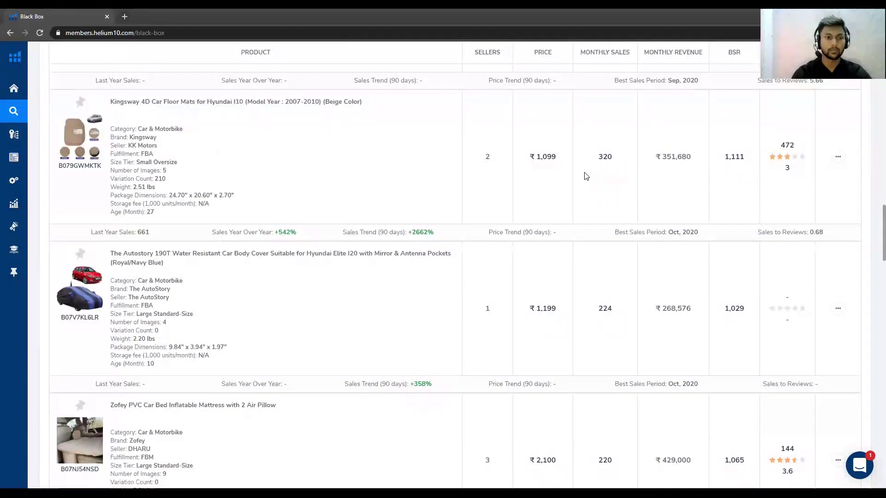
scroll(585, 176, down, 2)
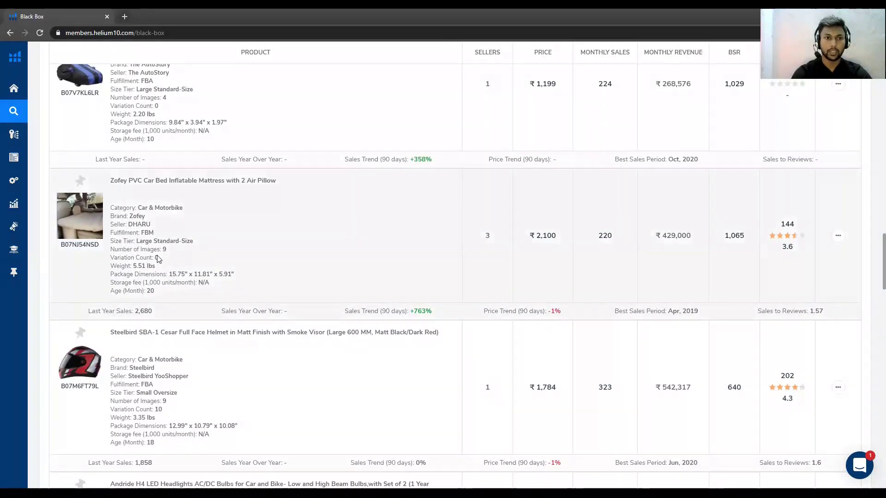
mouse_move(29, 217)
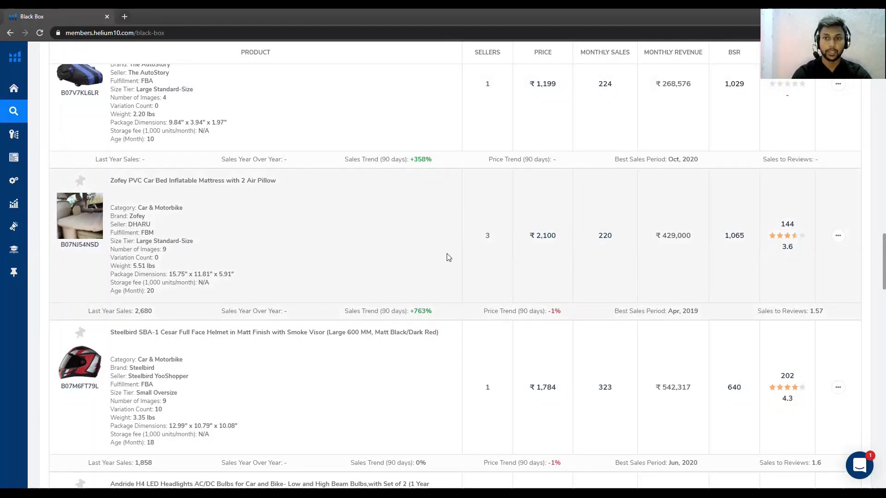
scroll(421, 243, down, 13)
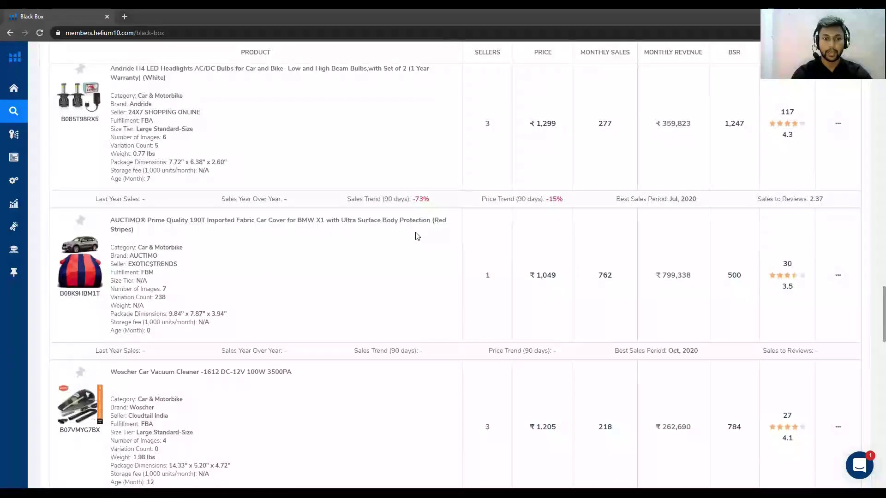
scroll(417, 236, down, 20)
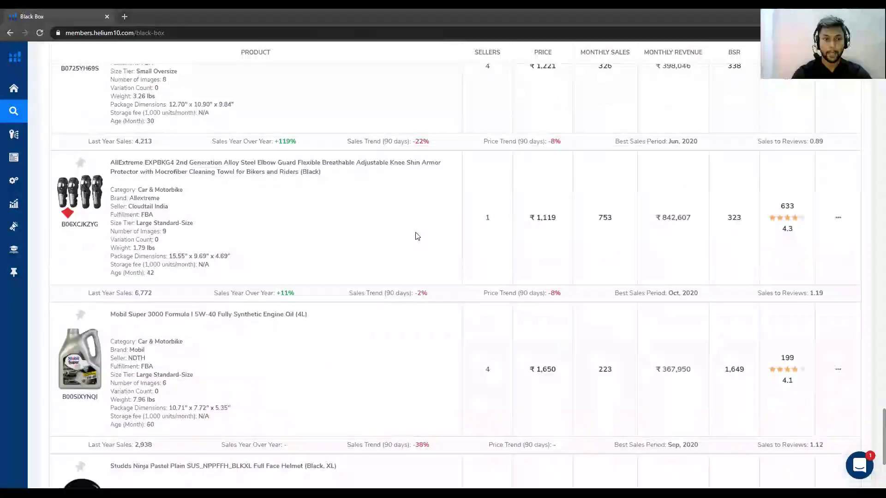
scroll(417, 237, down, 1)
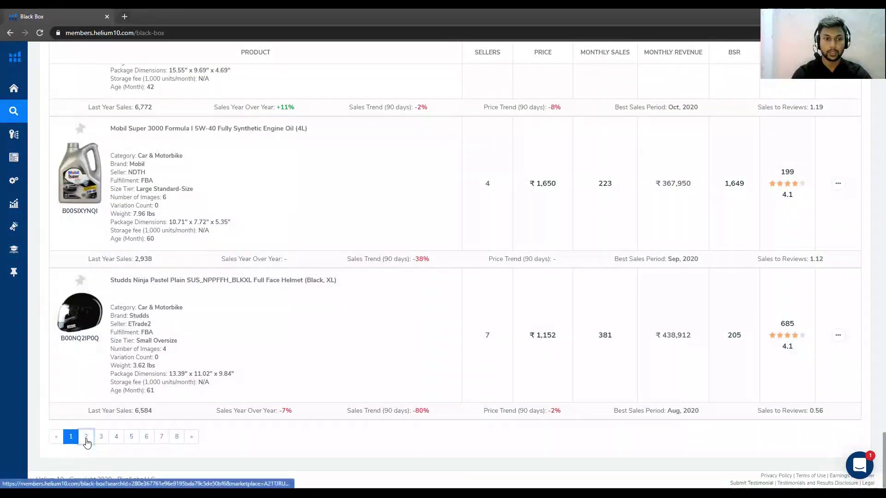
- Open page 2 of the product results and look through its listings for potential product ideas
click(86, 437)
scroll(387, 305, down, 7)
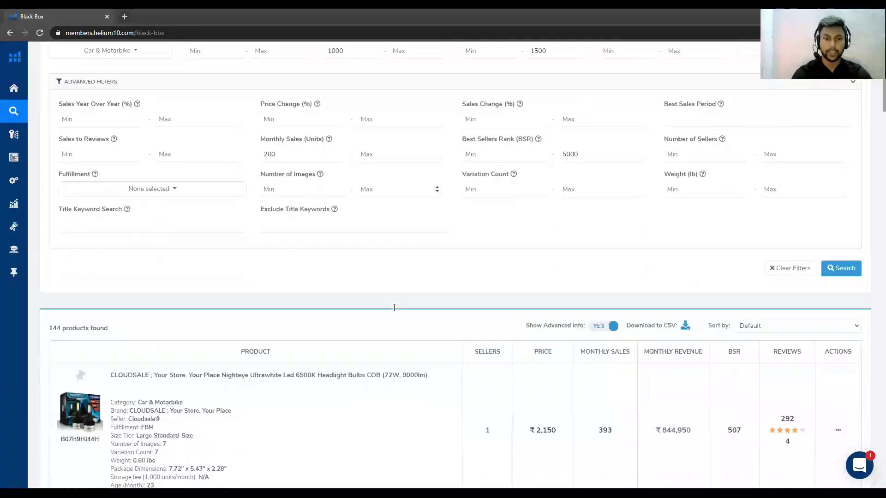
scroll(395, 312, down, 15)
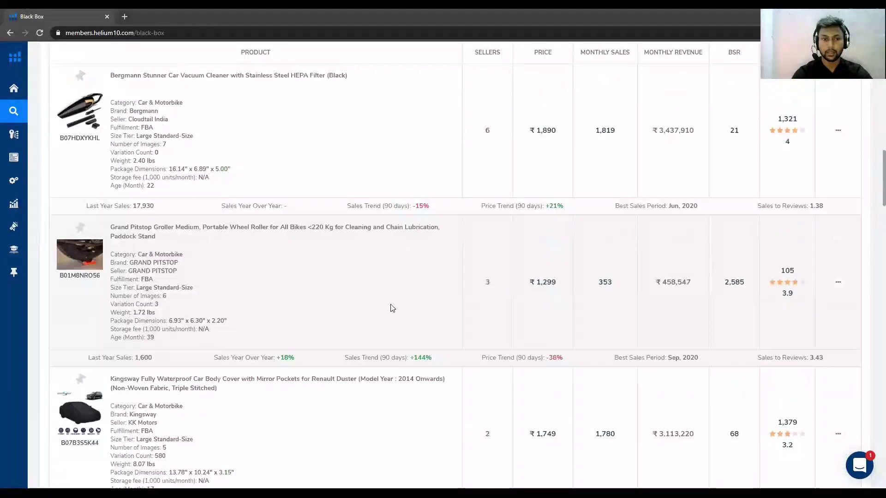
scroll(396, 310, down, 9)
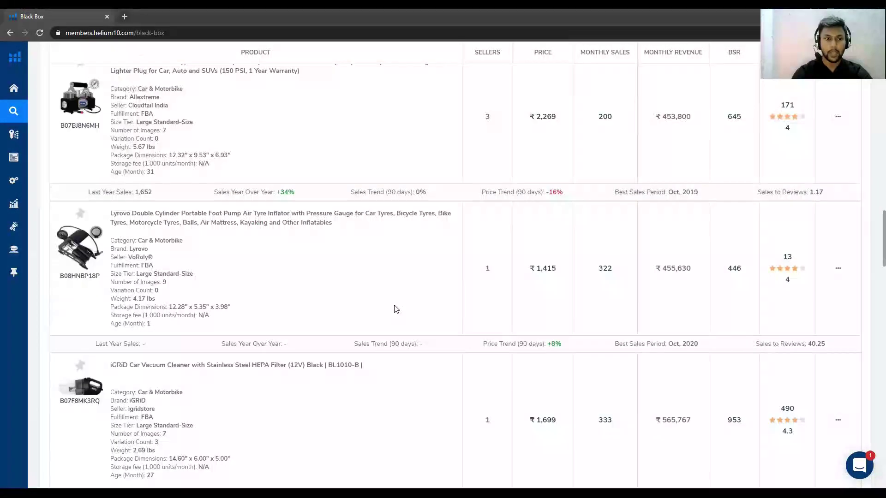
scroll(396, 309, down, 7)
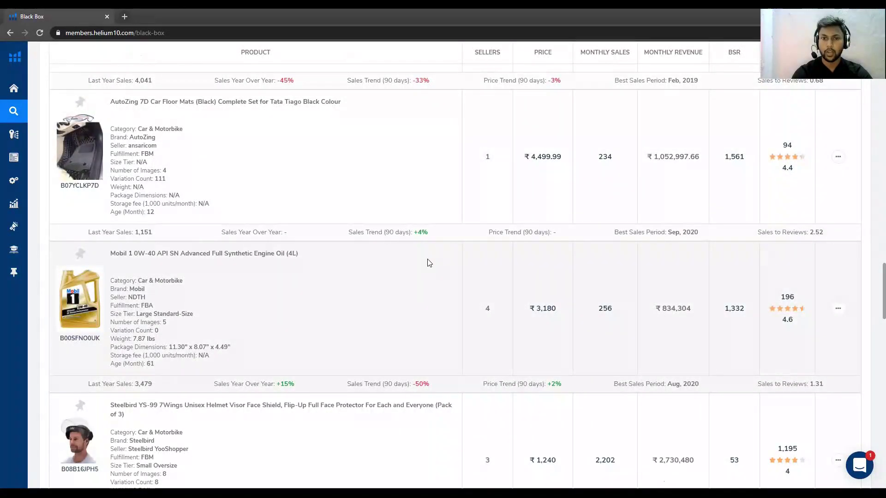
scroll(429, 262, down, 3)
scroll(428, 263, down, 13)
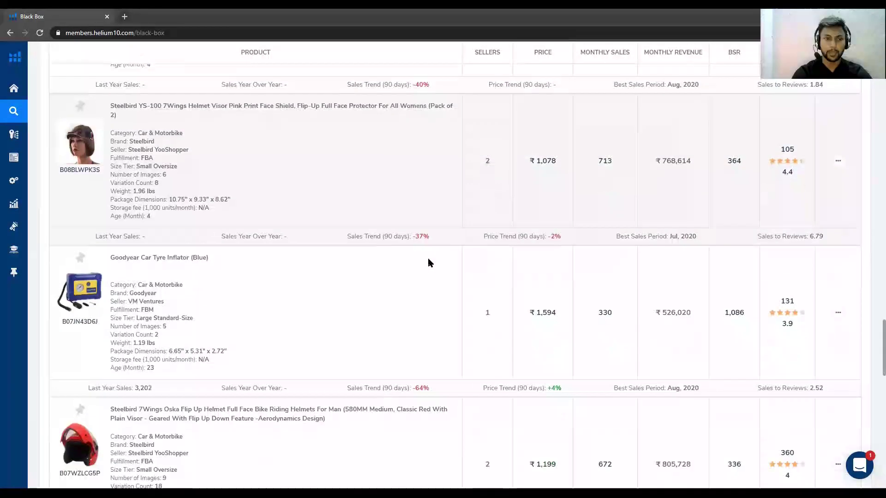
scroll(428, 262, down, 13)
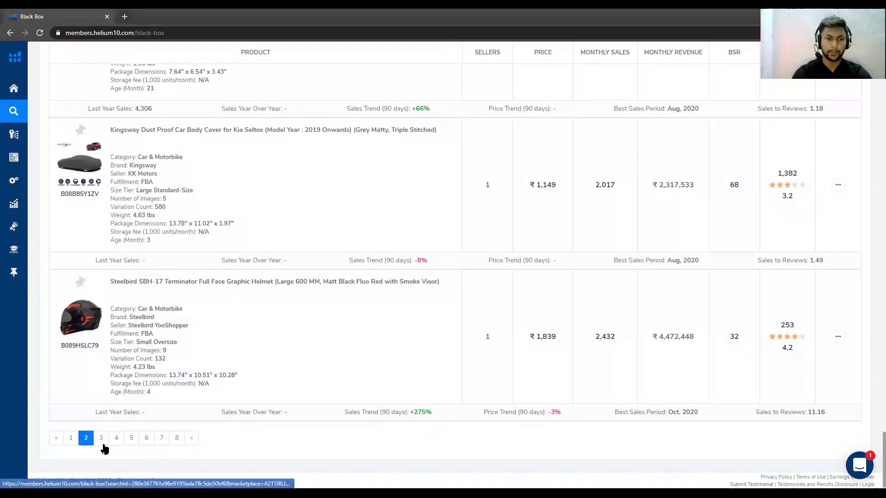
- Open page 3 of the product results and examine the sales, price and review figures of its listings
click(101, 438)
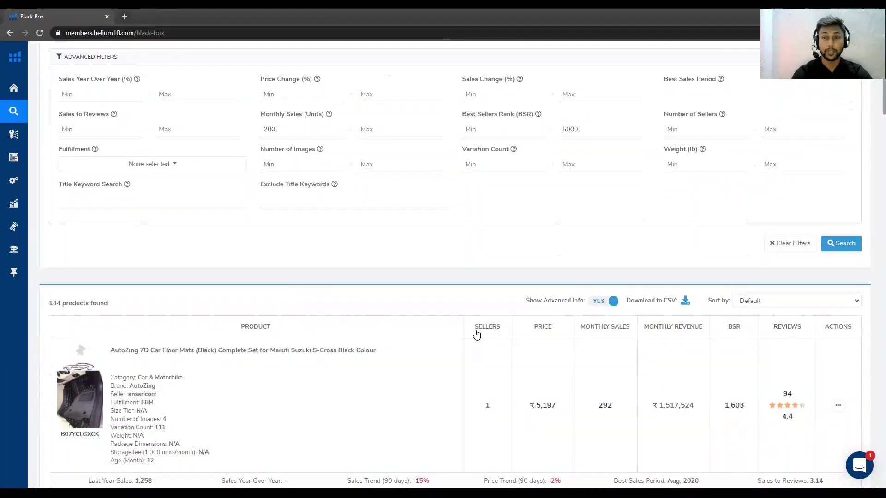
scroll(477, 334, down, 10)
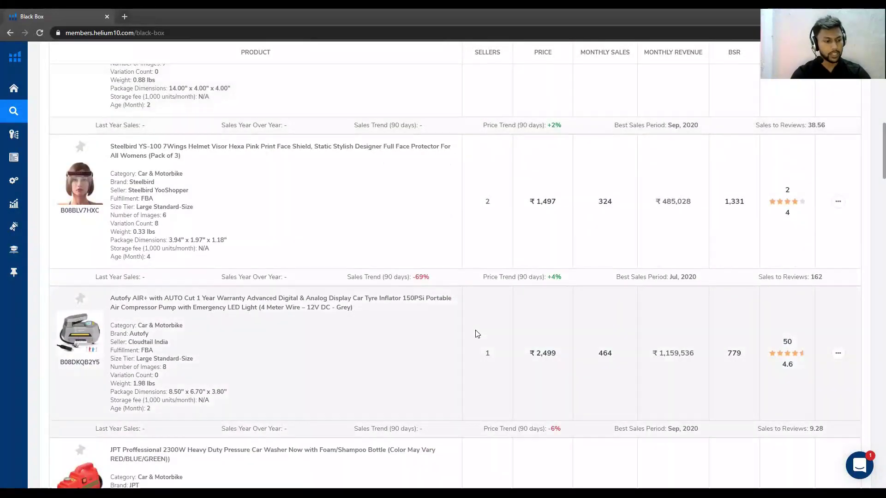
scroll(477, 334, down, 8)
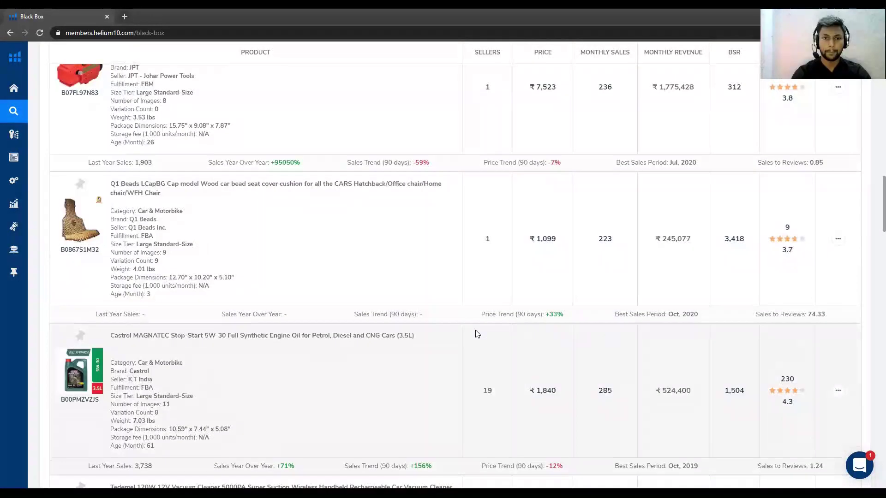
scroll(476, 334, down, 3)
scroll(476, 334, down, 3)
scroll(476, 334, down, 6)
scroll(477, 333, down, 15)
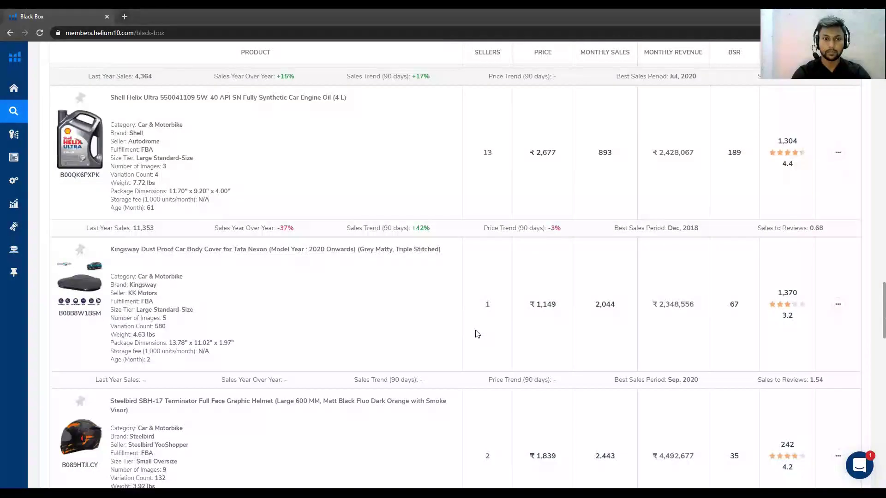
scroll(479, 333, down, 15)
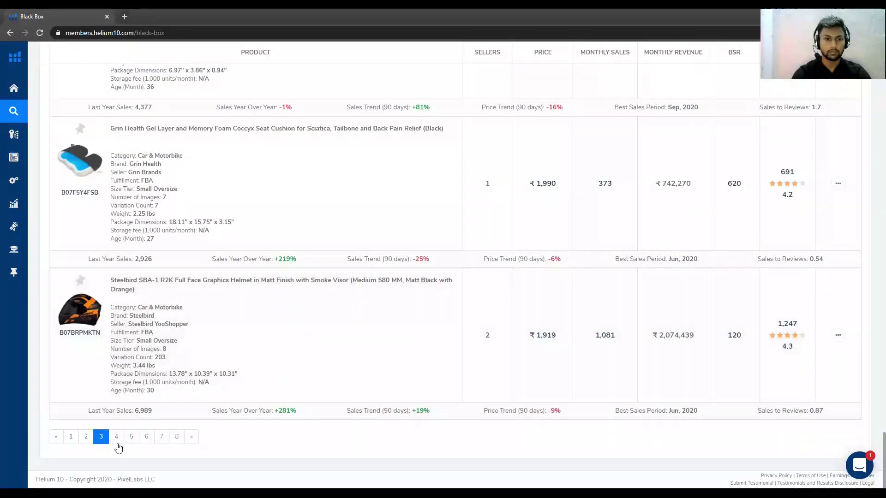
- Open page 4 of the product results and look through its listings for potential product ideas
click(116, 437)
scroll(383, 283, down, 11)
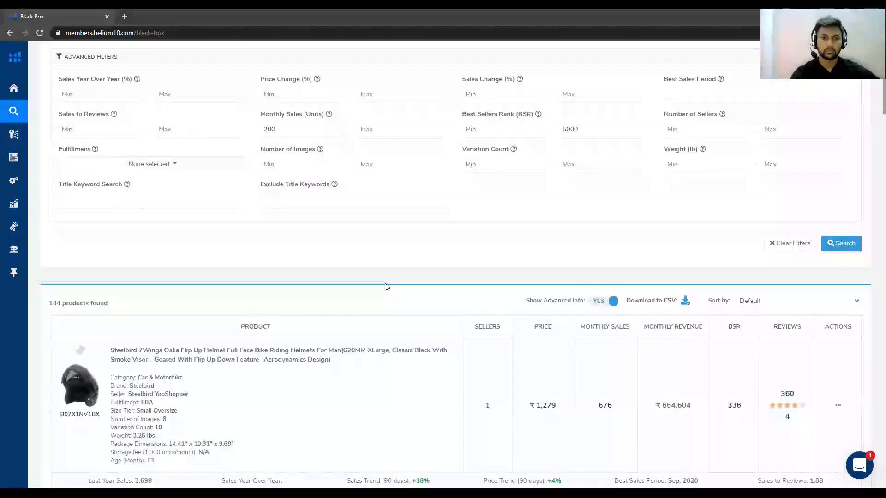
scroll(387, 282, down, 13)
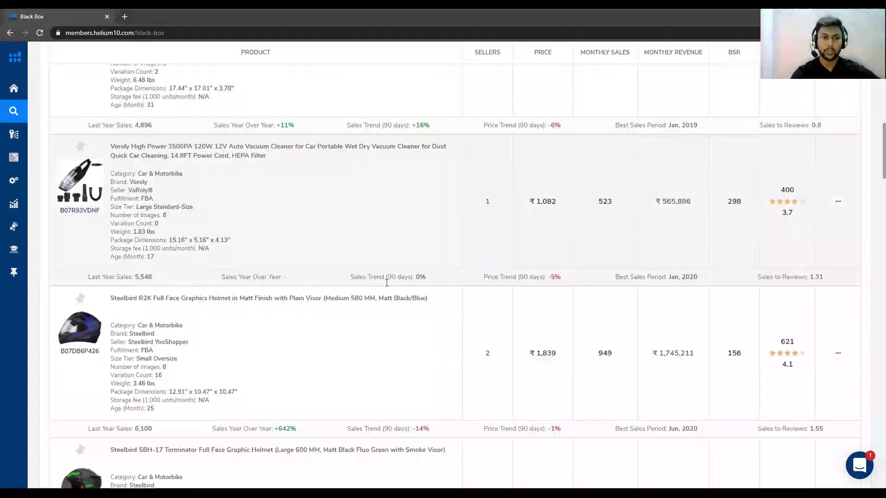
scroll(389, 285, down, 18)
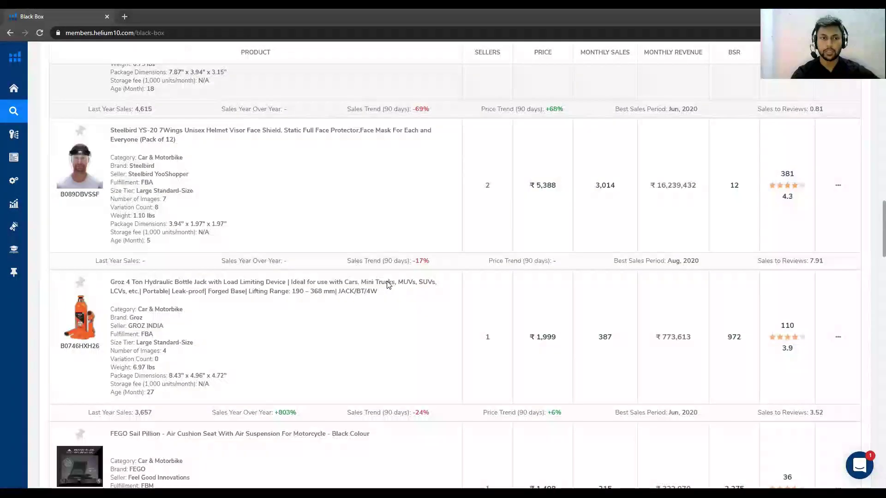
scroll(387, 283, down, 15)
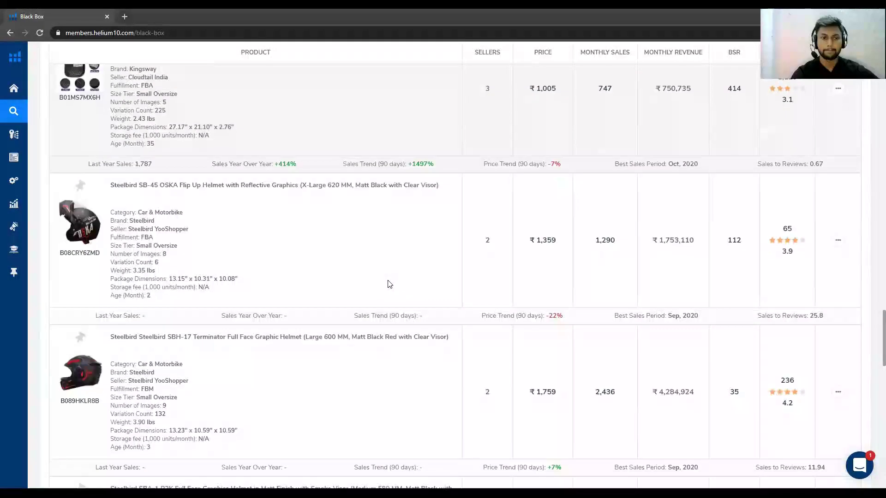
scroll(388, 284, down, 9)
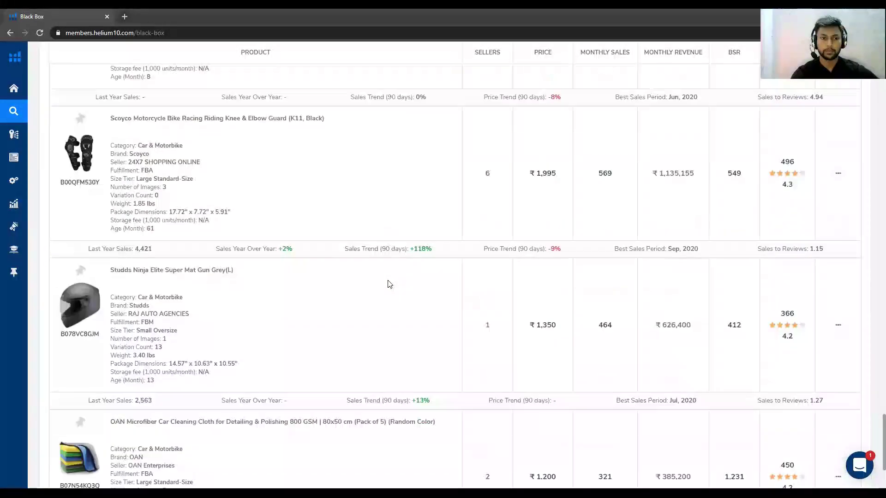
- Open page 5 of the product results and browse its listings down to the Kawachi inflatable car mattress
click(132, 437)
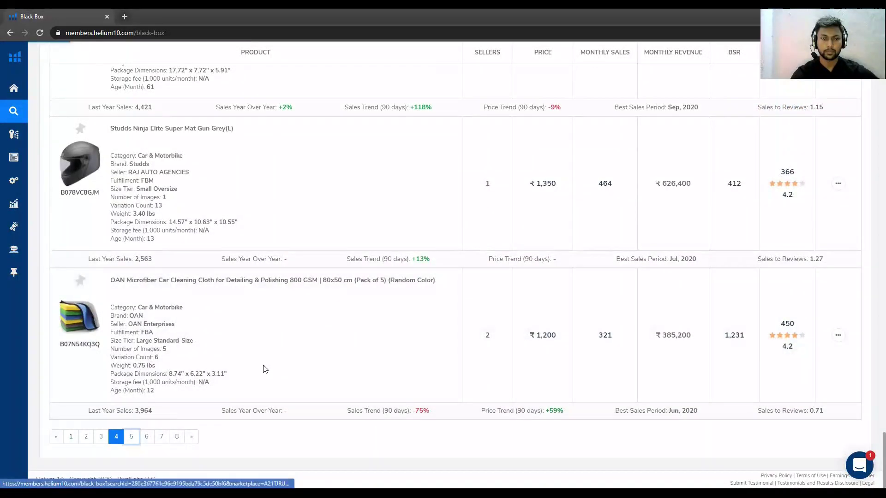
scroll(386, 316, down, 10)
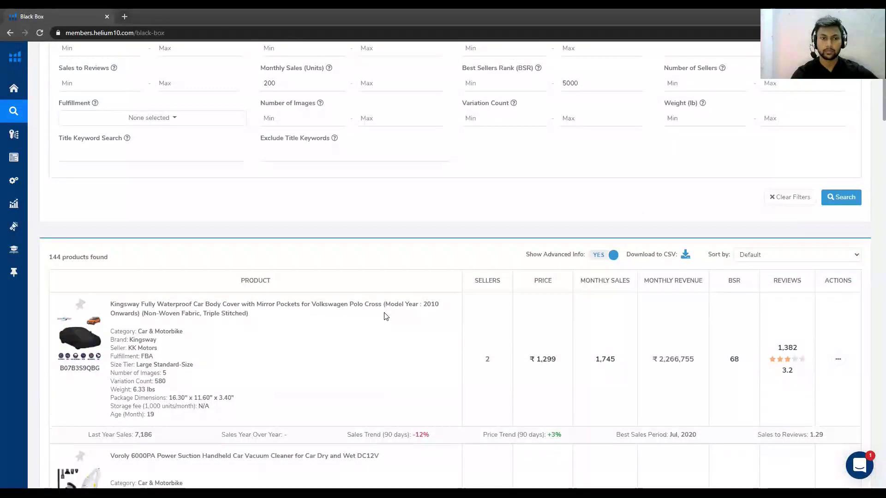
scroll(387, 315, down, 13)
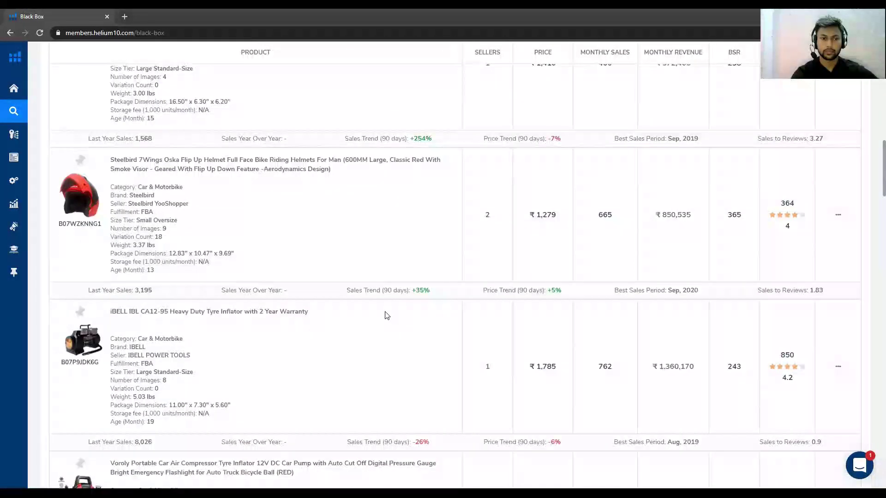
scroll(386, 314, down, 10)
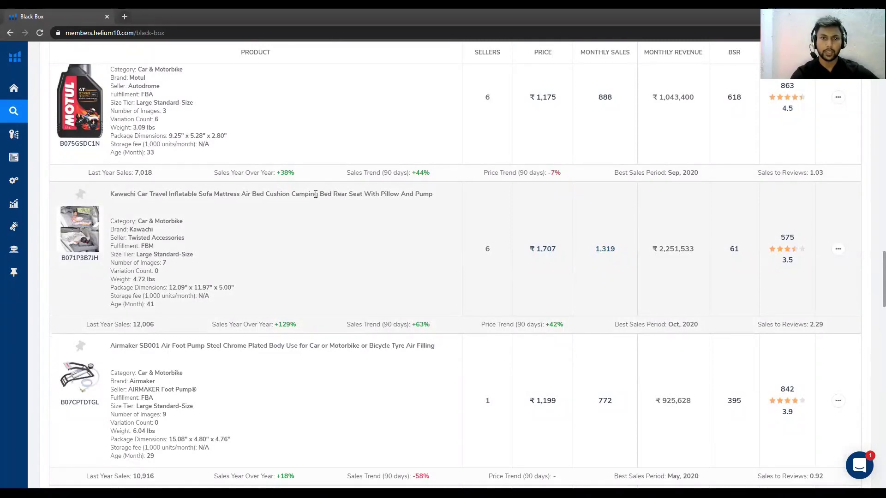
- Open the Kawachi inflatable car mattress on Amazon and examine its price history, technical details and Best Sellers Rank information
click(838, 250)
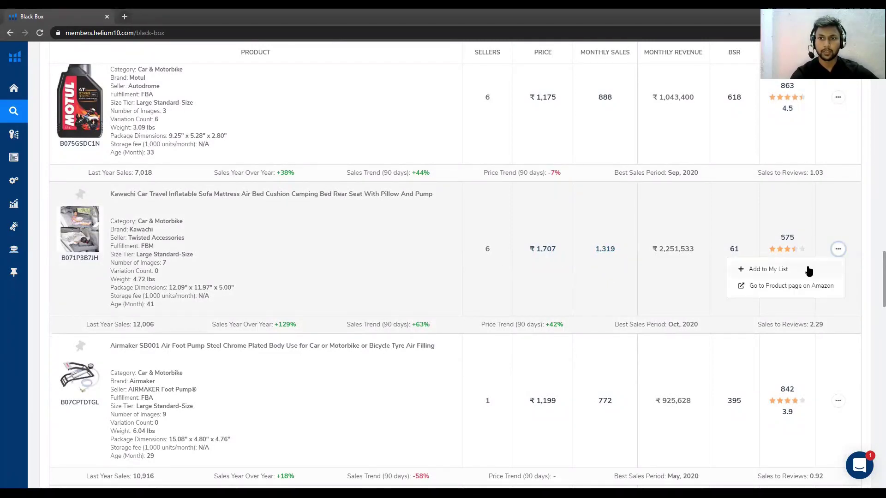
click(791, 287)
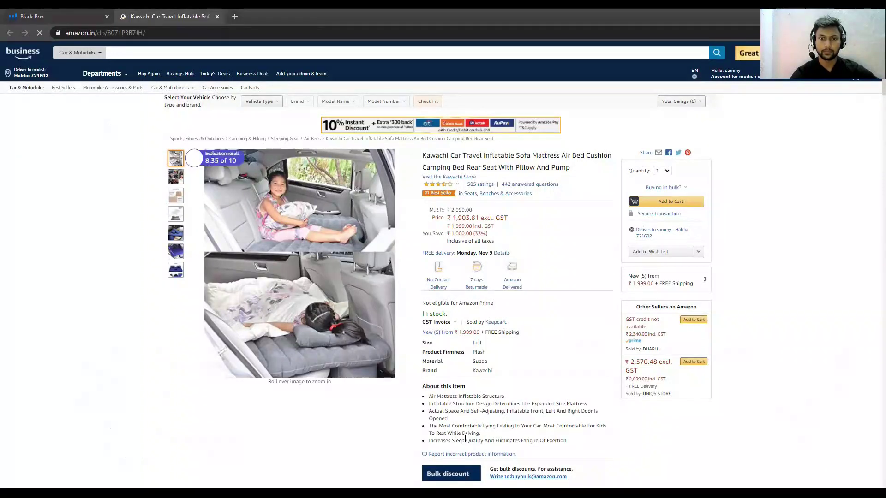
scroll(550, 315, down, 8)
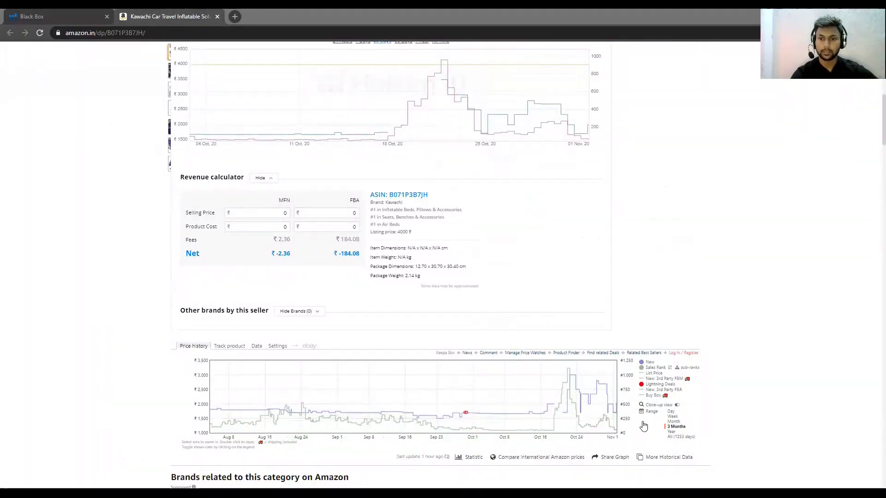
scroll(641, 420, down, 15)
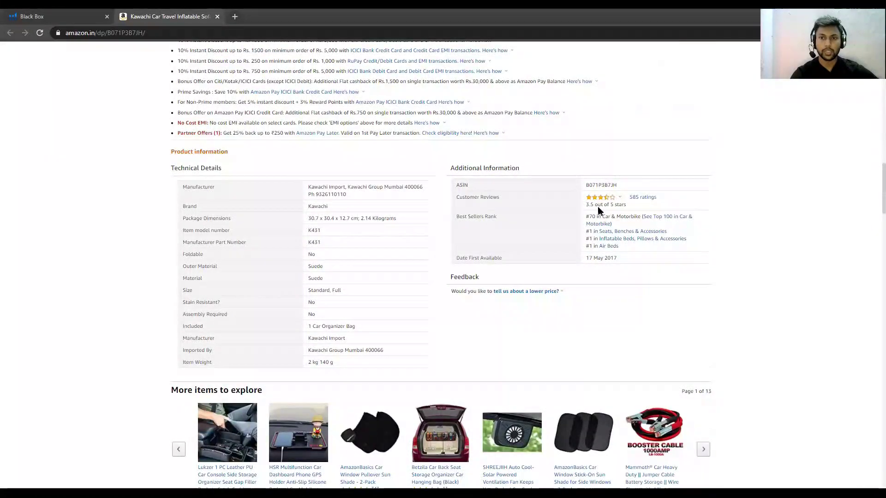
scroll(462, 233, up, 10)
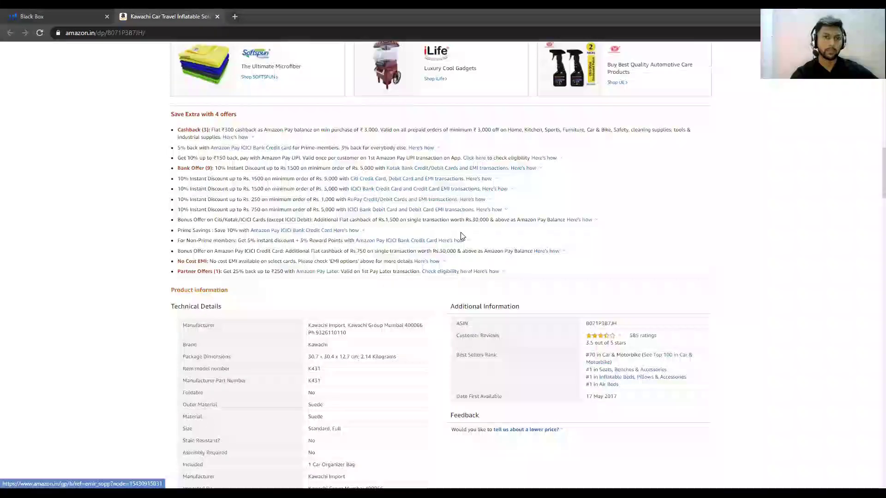
scroll(461, 235, down, 8)
scroll(462, 235, down, 3)
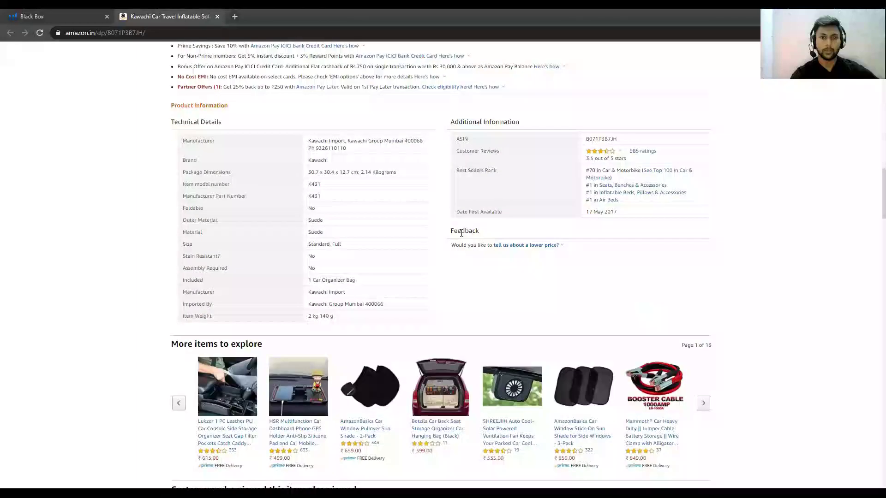
scroll(462, 234, up, 12)
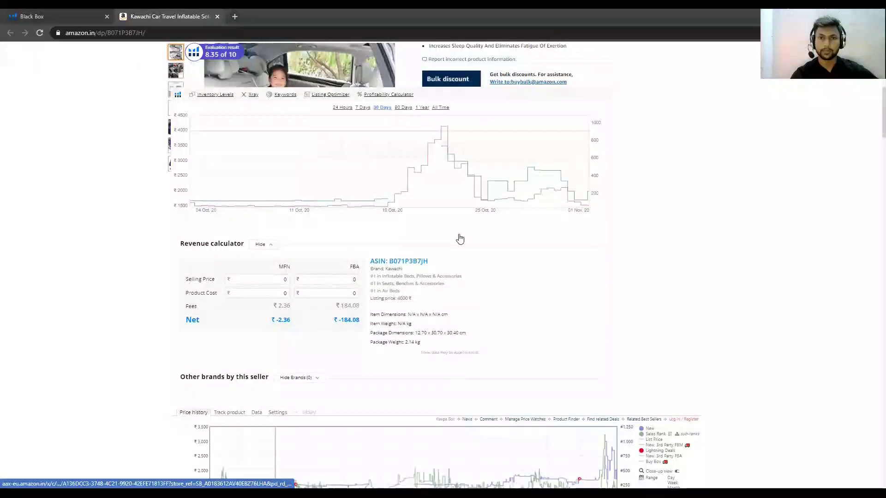
scroll(461, 237, down, 15)
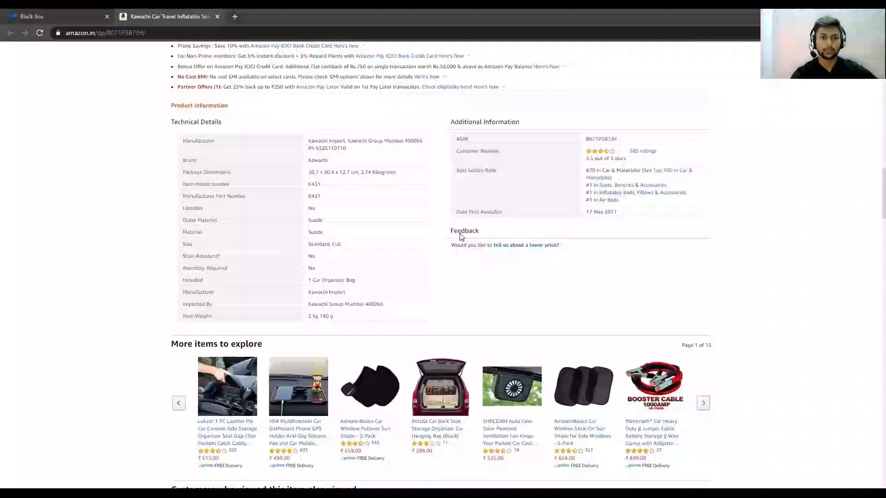
scroll(460, 238, down, 3)
- Open the mattress's bestseller lists for Seats, Benches & Accessories, Inflatable Beds, Pillows & Accessories, and Air Beds in separate browser tabs
scroll(461, 236, up, 12)
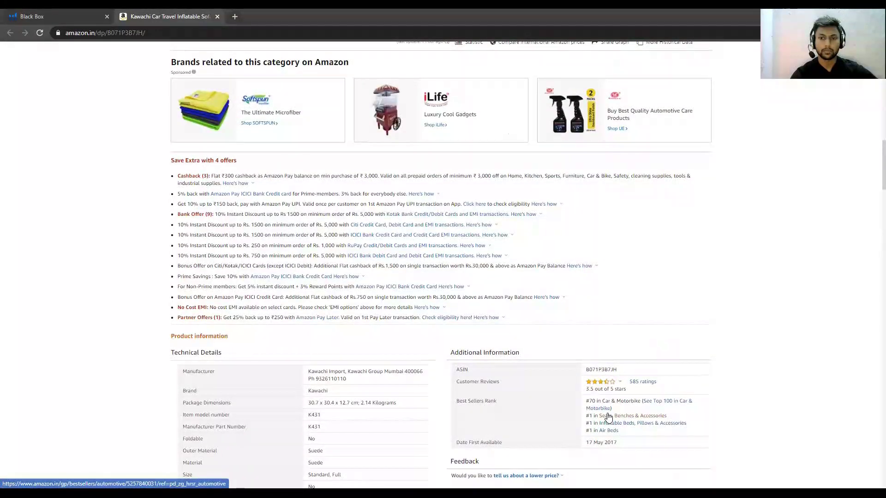
right_click(608, 417)
click(630, 328)
scroll(632, 333, down, 1)
scroll(632, 333, down, 1)
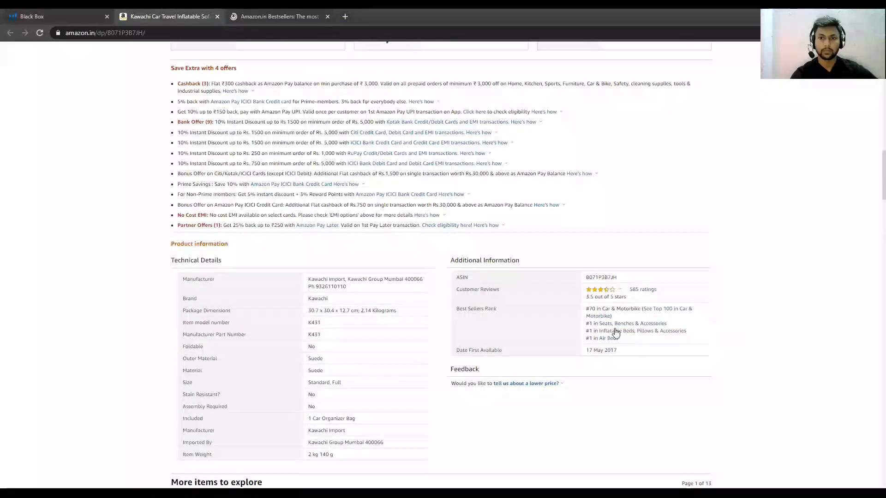
right_click(621, 331)
click(628, 333)
right_click(621, 345)
click(621, 346)
scroll(536, 311, up, 15)
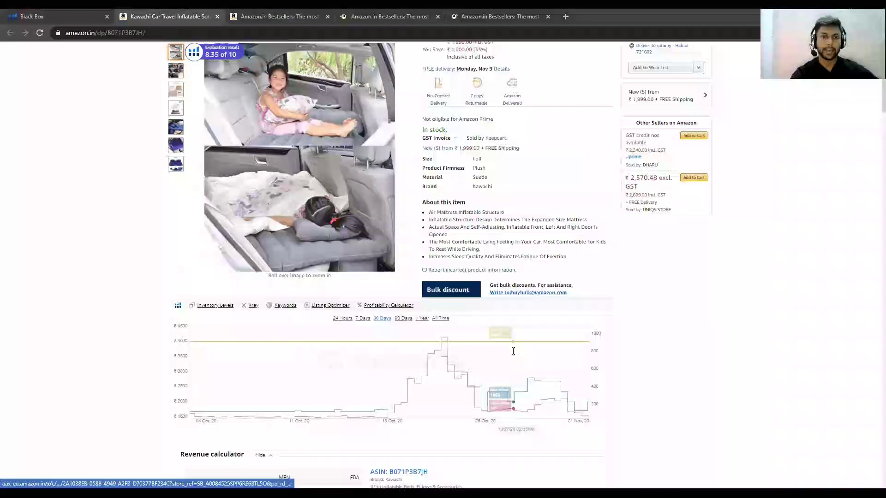
- In the Seats, Benches & Accessories bestsellers, check the #12 HSR inflatable car mattress's details and open its page in a new tab
click(308, 21)
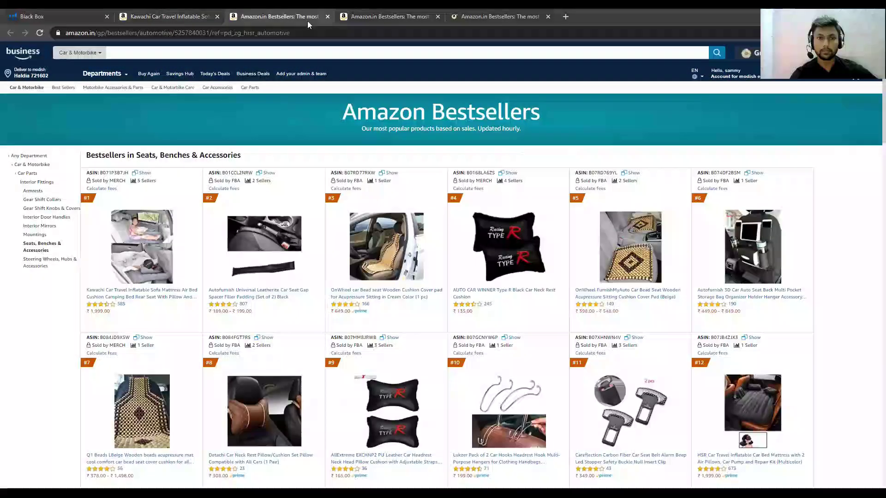
scroll(720, 242, down, 2)
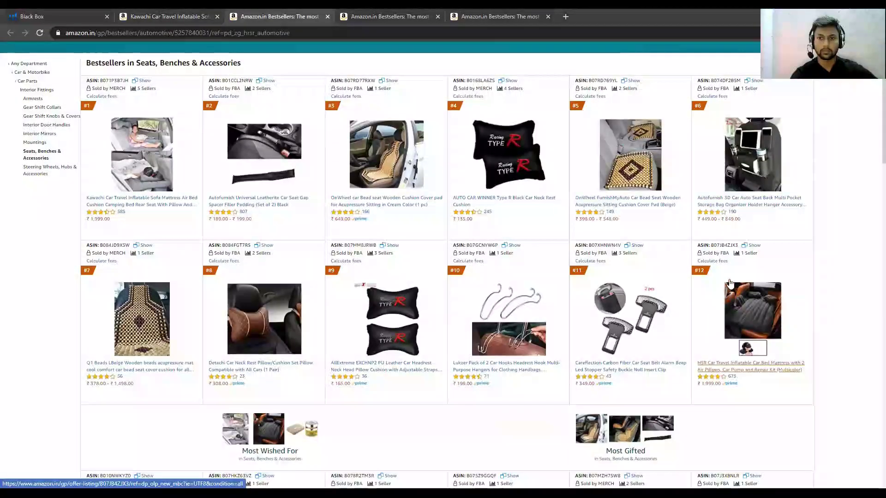
click(753, 245)
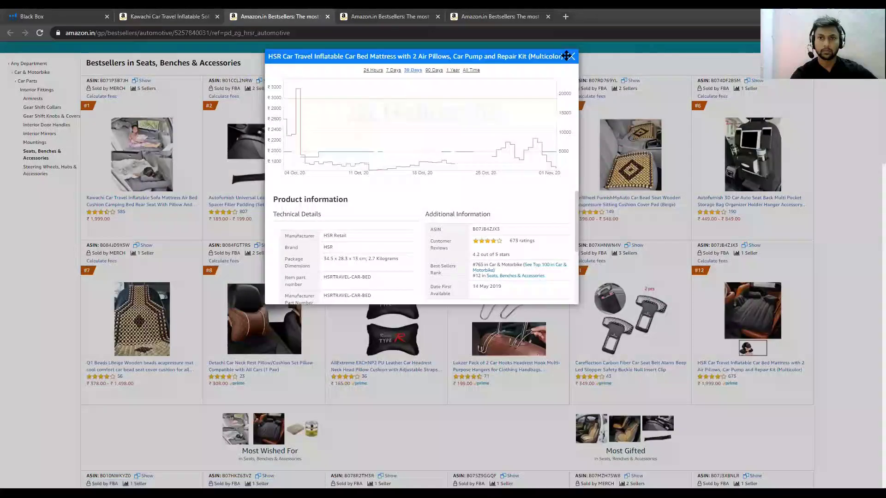
click(567, 55)
right_click(732, 369)
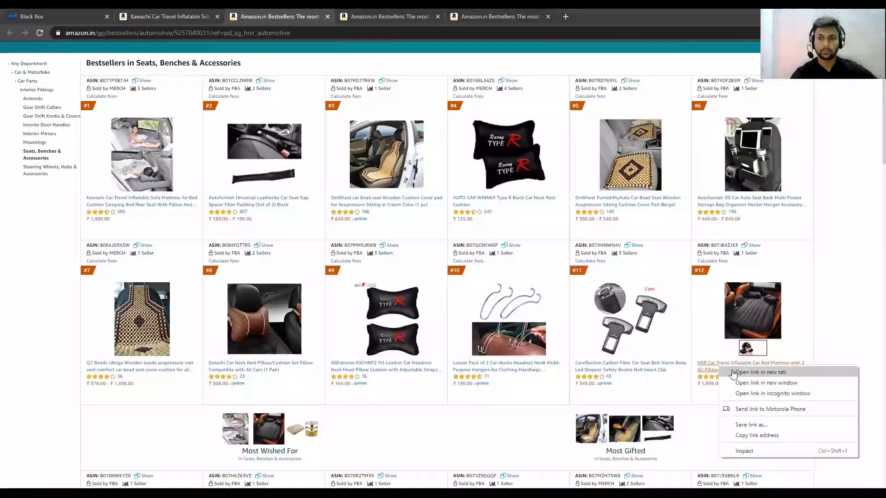
click(734, 373)
- Check the price history and details of the #15 AllExtreme EXUCMC1 inflatable car mattress and open its page in a new tab
scroll(418, 152, down, 7)
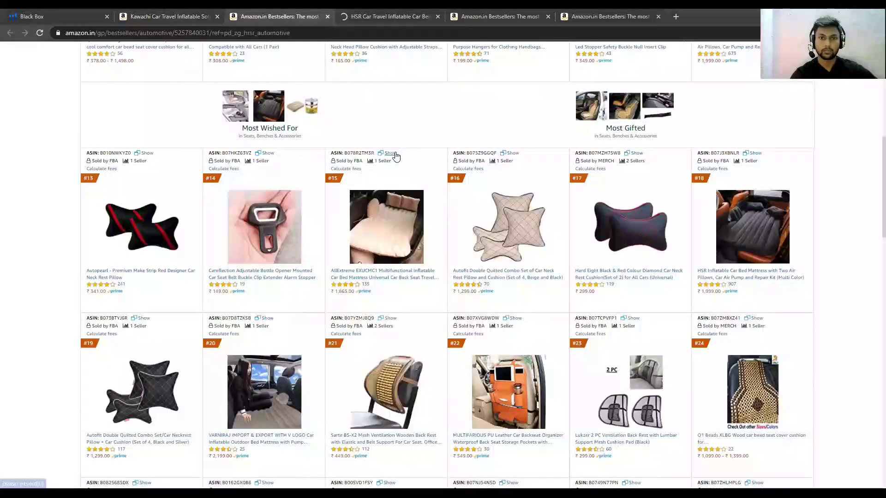
click(390, 153)
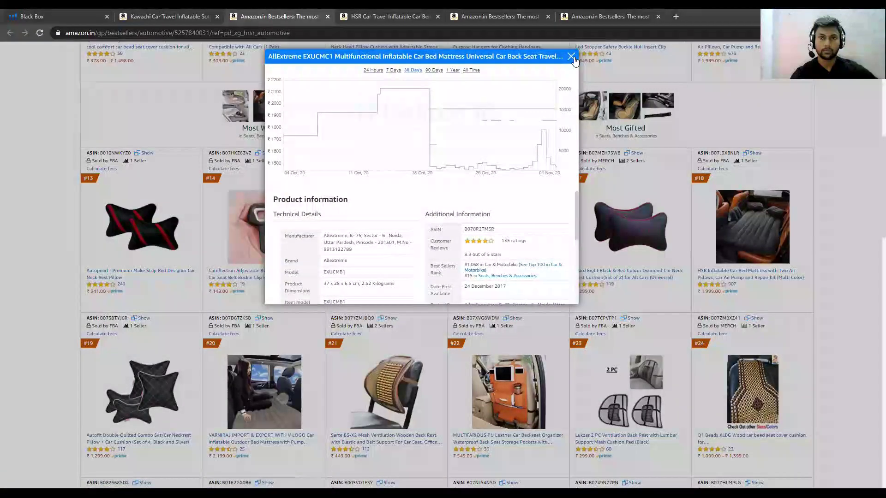
click(571, 57)
right_click(387, 270)
click(402, 276)
- Check the product details of the #18 HSR inflatable car mattress and open its page in a new tab
click(752, 152)
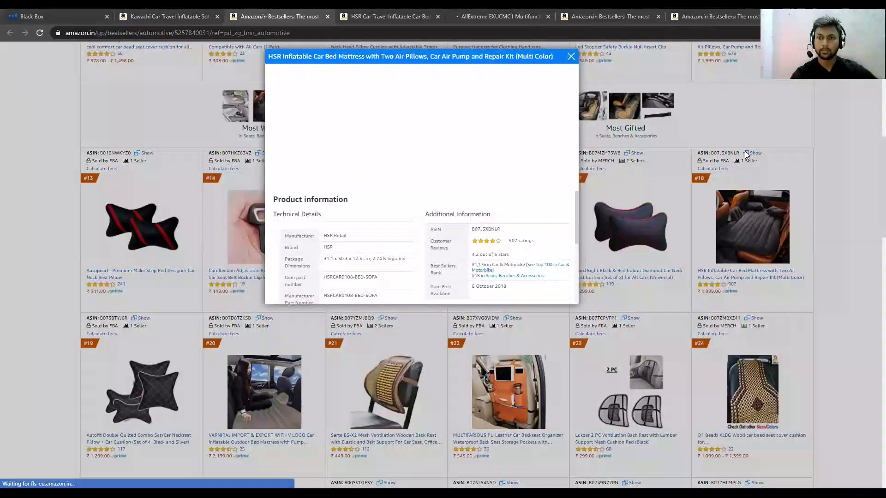
click(571, 56)
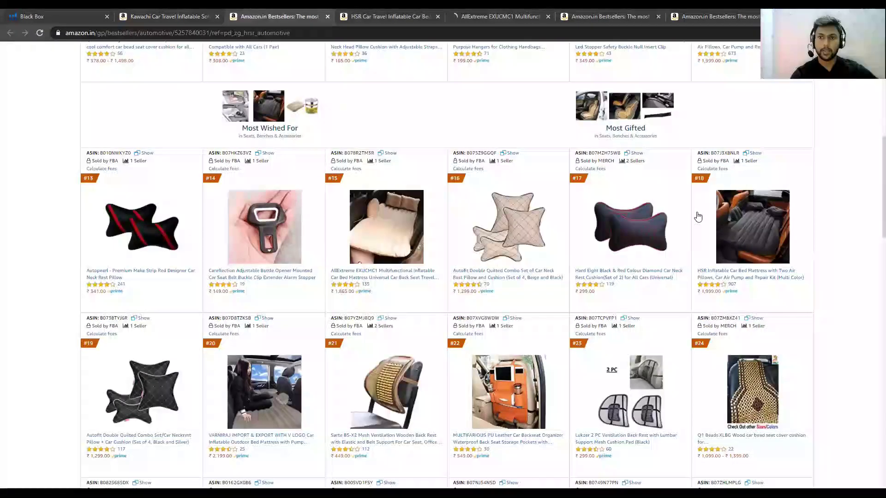
right_click(707, 278)
click(722, 282)
- Check the details of the #20 VARNIRAJ inflatable outdoor car mattress and open its page in a new tab
scroll(336, 135, down, 4)
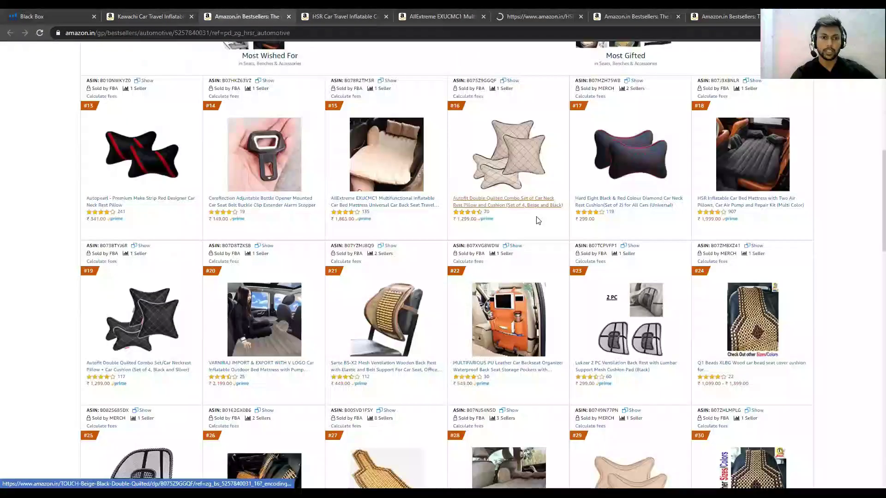
click(267, 134)
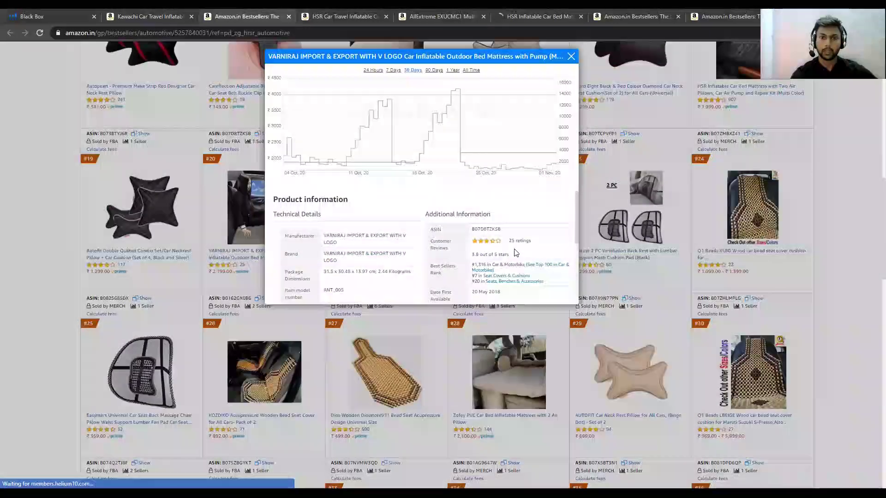
click(571, 56)
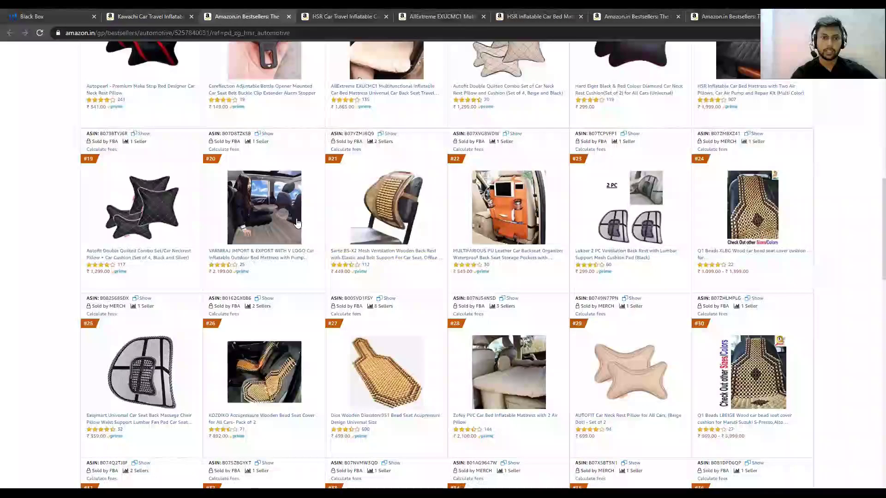
right_click(277, 254)
click(304, 257)
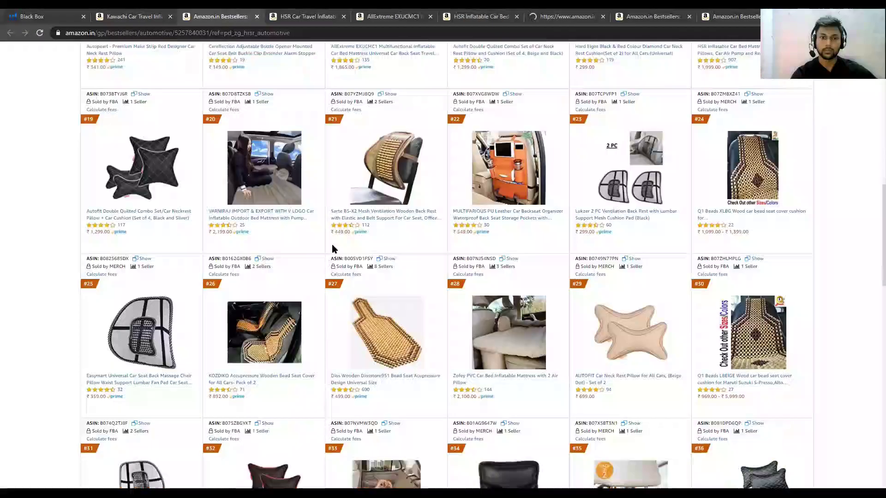
- Check the details of the #28 Zofey PVC inflatable car mattress and open its page in a new tab
scroll(510, 164, down, 3)
click(510, 160)
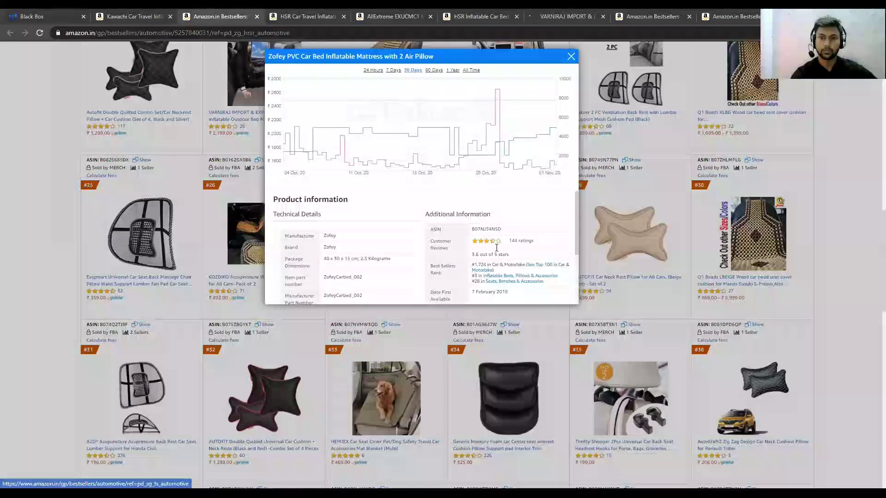
click(570, 57)
right_click(499, 279)
click(517, 283)
- Check the price history and details of the #39 AllExtreme EXUCMB1 inflatable car mattress and open its page in a new tab
scroll(503, 283, down, 3)
scroll(502, 284, down, 3)
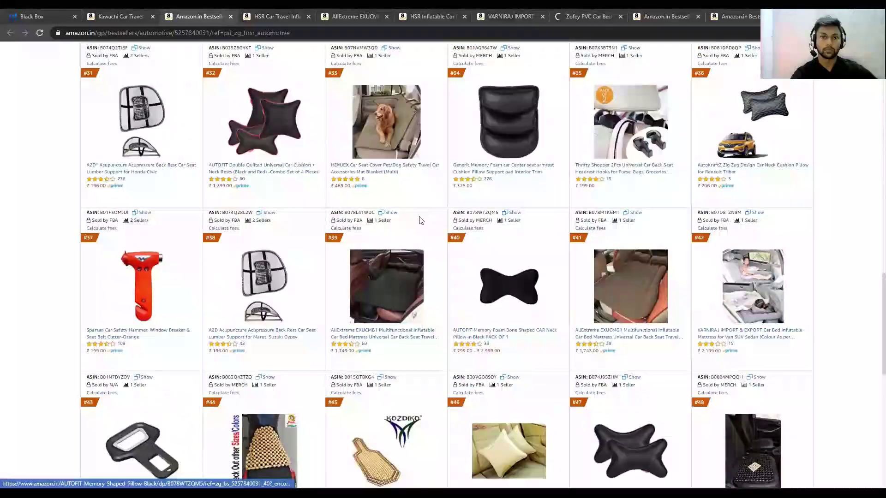
click(391, 213)
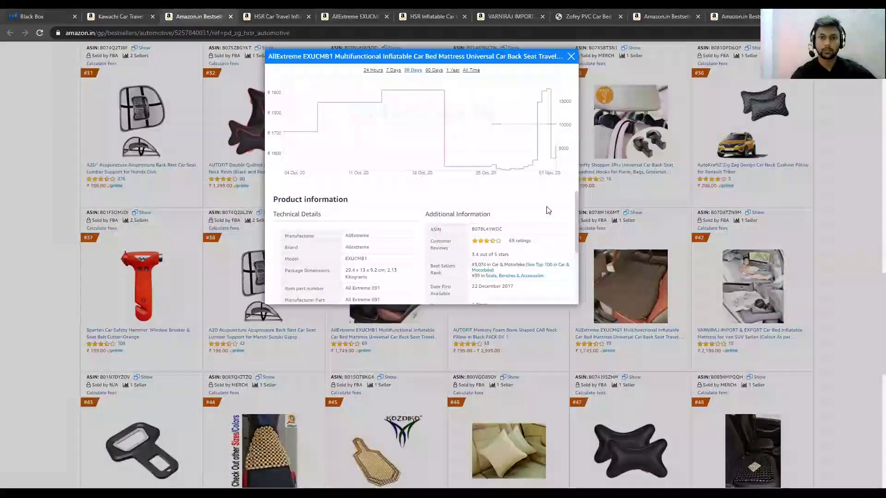
click(572, 56)
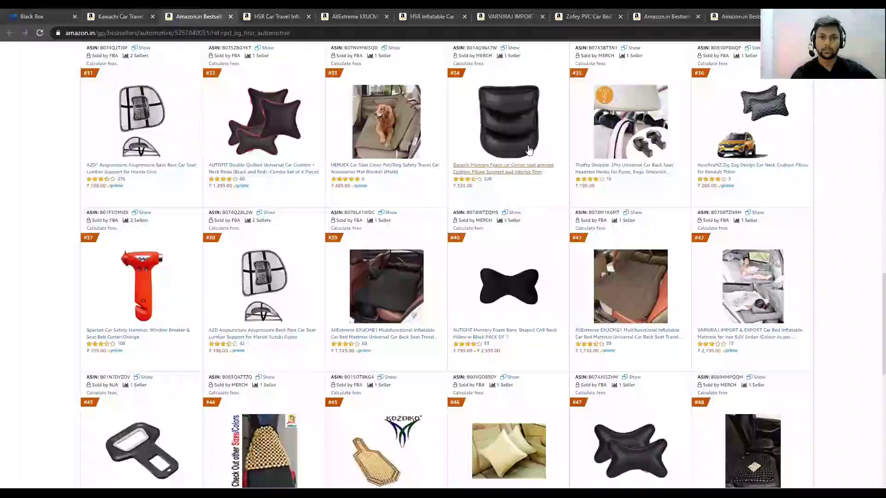
right_click(385, 329)
click(406, 335)
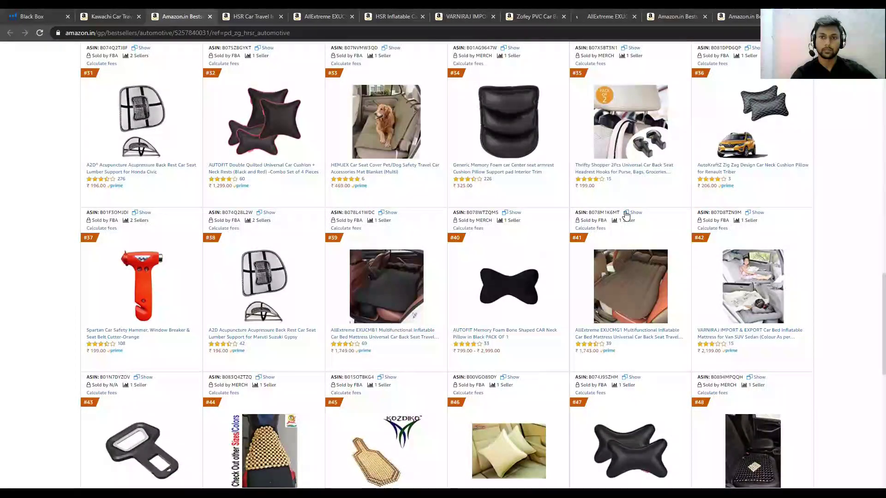
- Check the product details of the #41 AllExtreme EXUCMG1 inflatable car mattress and close the Seats, Benches & Accessories bestsellers page
click(627, 213)
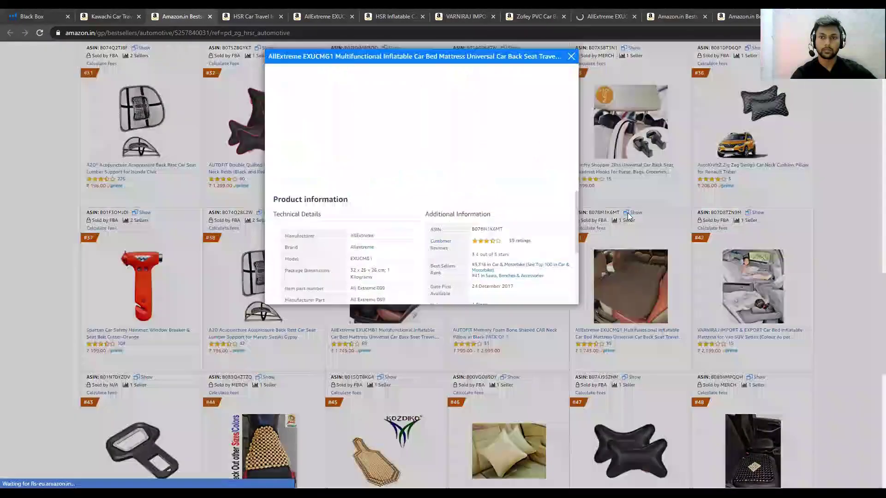
click(571, 56)
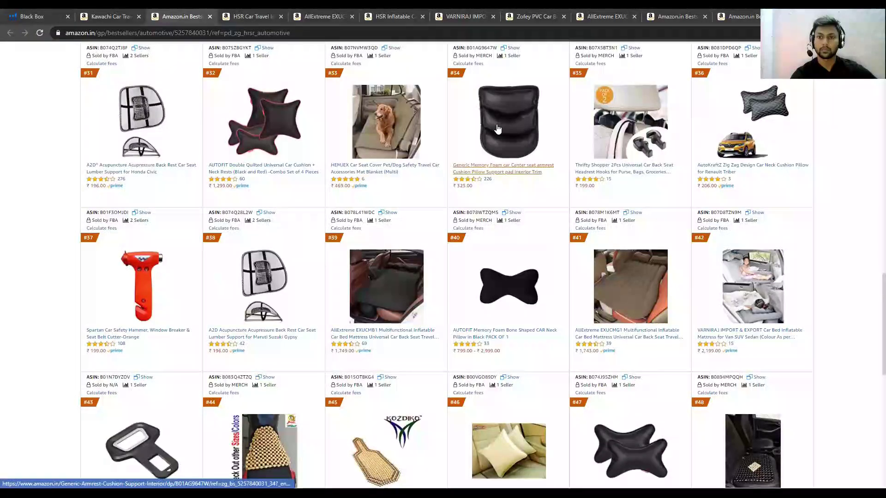
scroll(499, 100, up, 10)
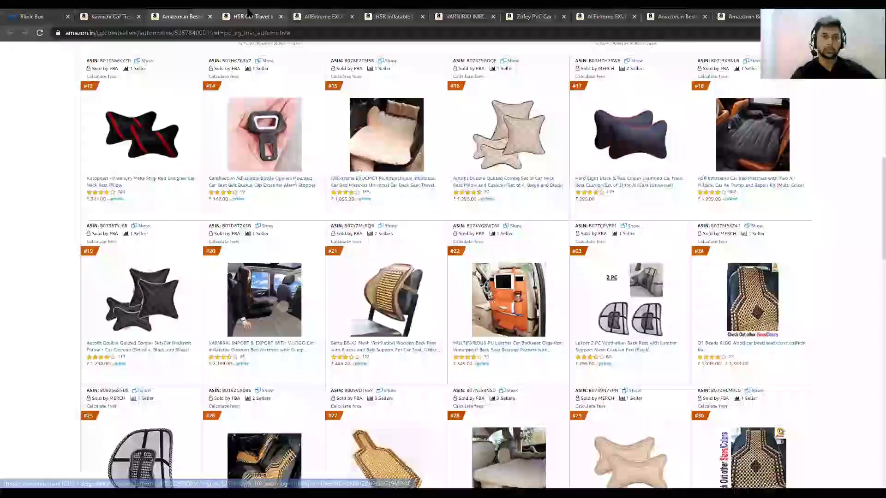
click(210, 17)
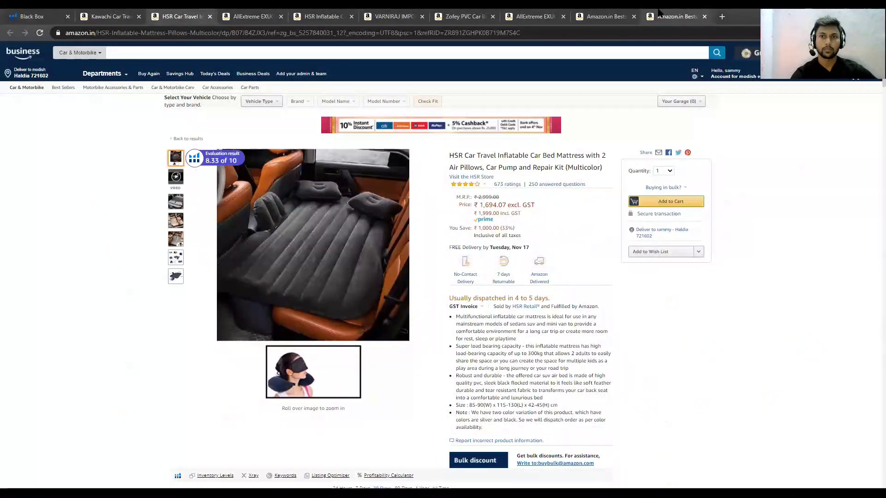
- In the Inflatable Beds, Pillows & Accessories bestsellers, check the details of the #2 AllExtreme car mattress and open its page in a new tab
click(612, 17)
scroll(475, 116, down, 1)
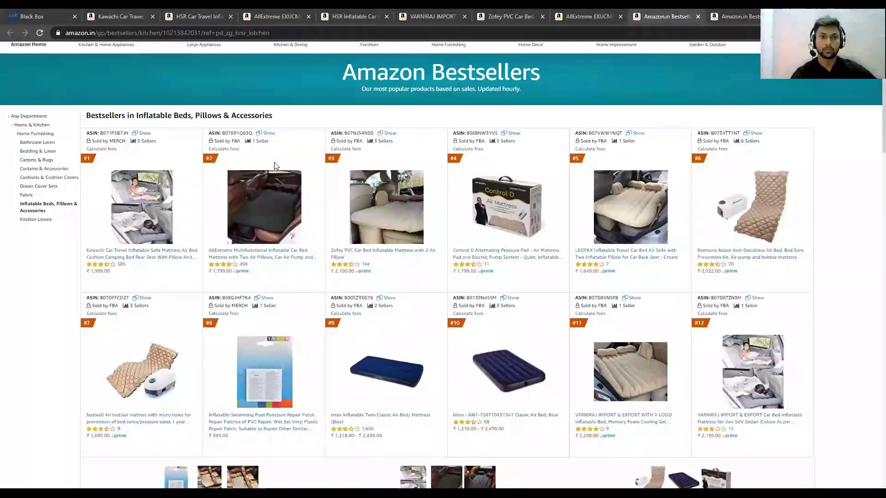
click(261, 134)
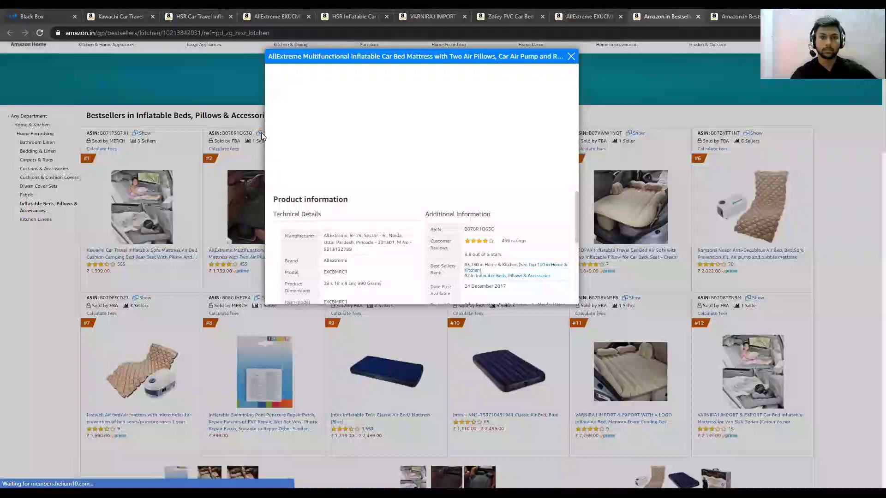
click(570, 58)
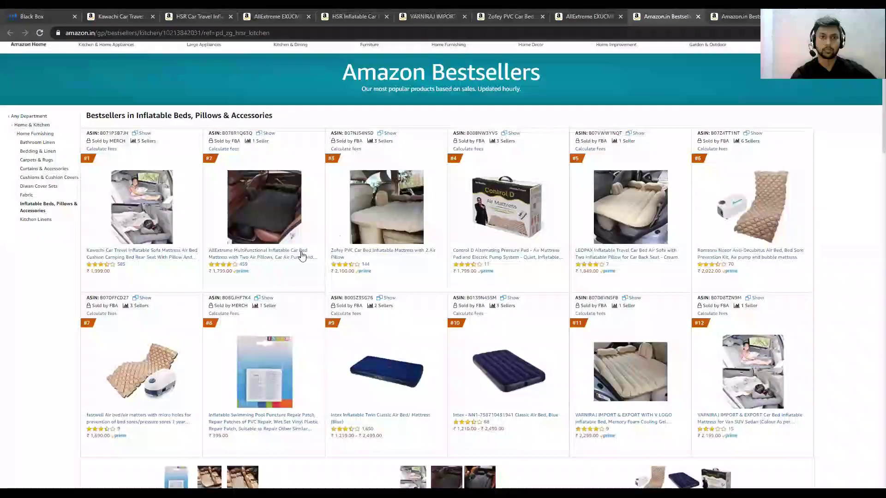
right_click(269, 262)
click(286, 268)
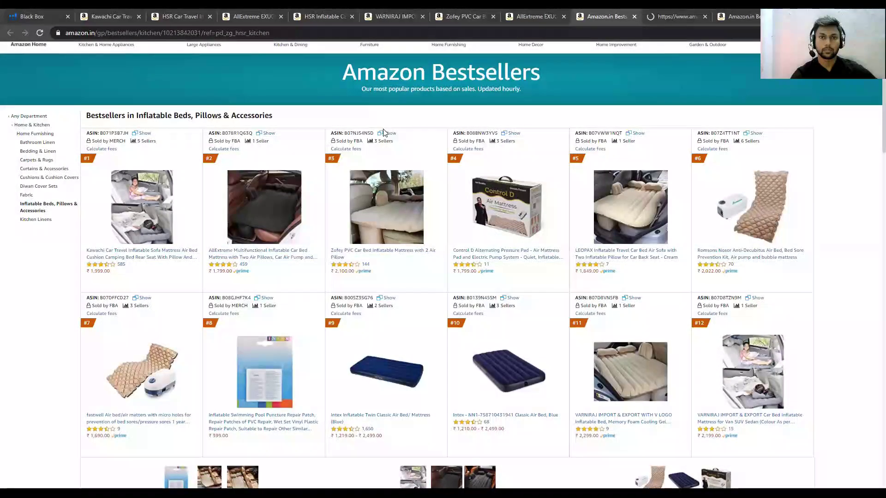
- Check the price history of the #3 Zofey PVC car mattress and open its page in a new tab
click(388, 133)
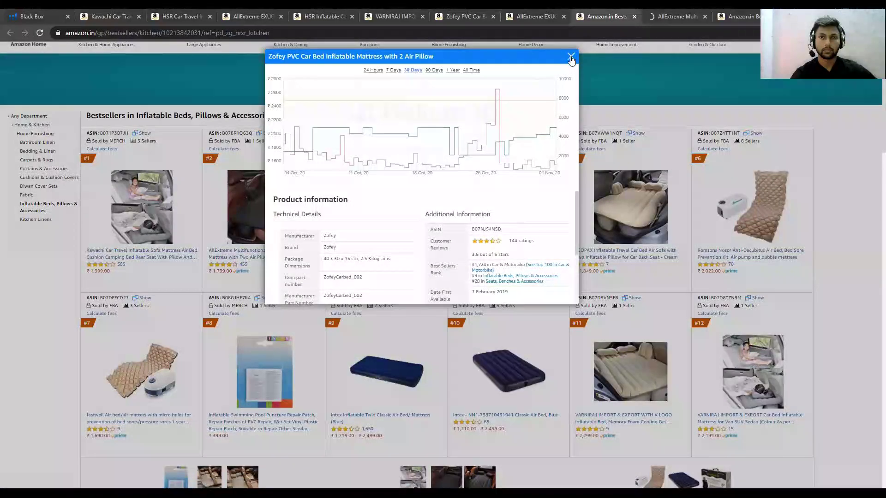
click(571, 58)
right_click(375, 253)
click(390, 259)
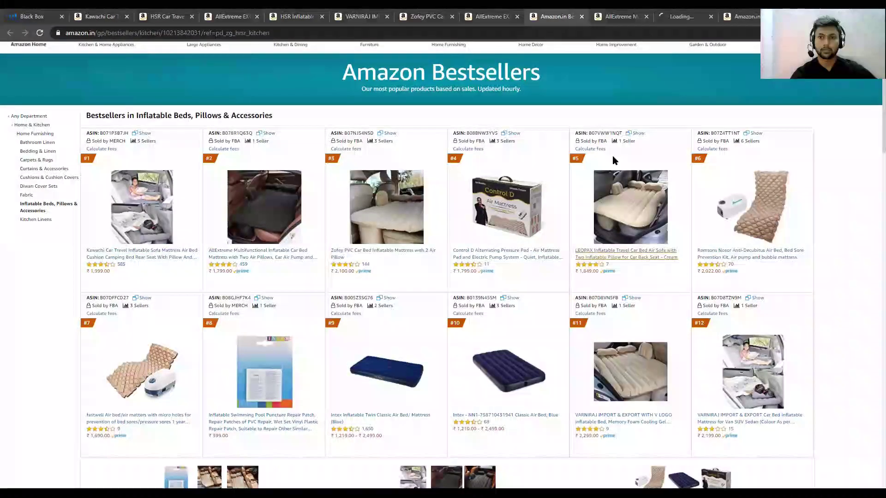
- Check the price history and details of the #5 LEOPAX inflatable travel car bed and open its page in a new tab
click(630, 133)
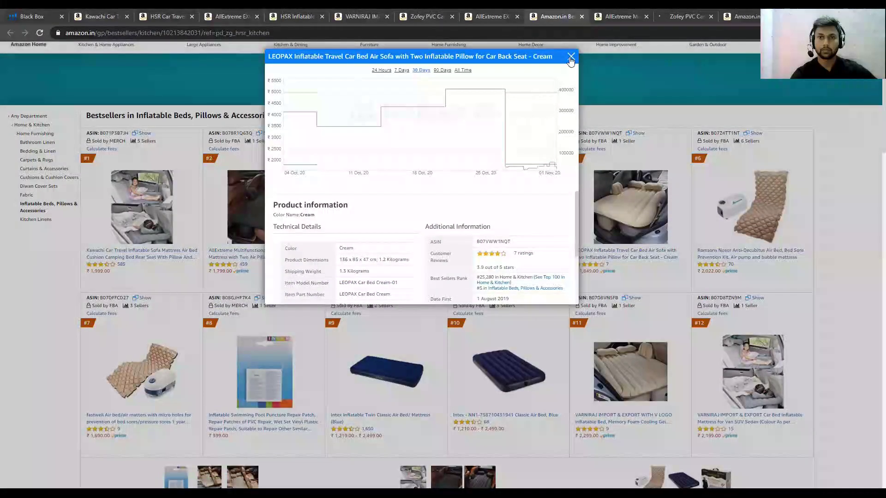
click(608, 272)
right_click(619, 253)
click(633, 258)
scroll(612, 277, up, 1)
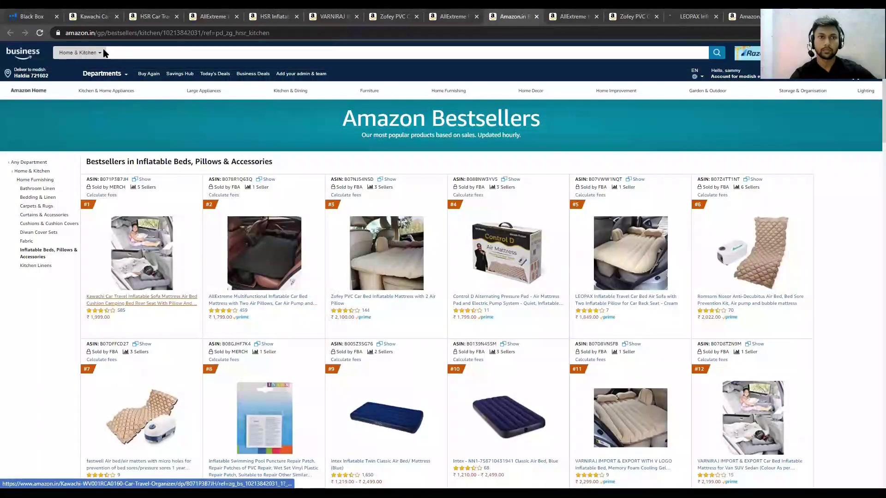
- Look through the collected competitor pages and close the Inflatable Beds, Pillows & Accessories bestsellers page
click(92, 16)
click(153, 16)
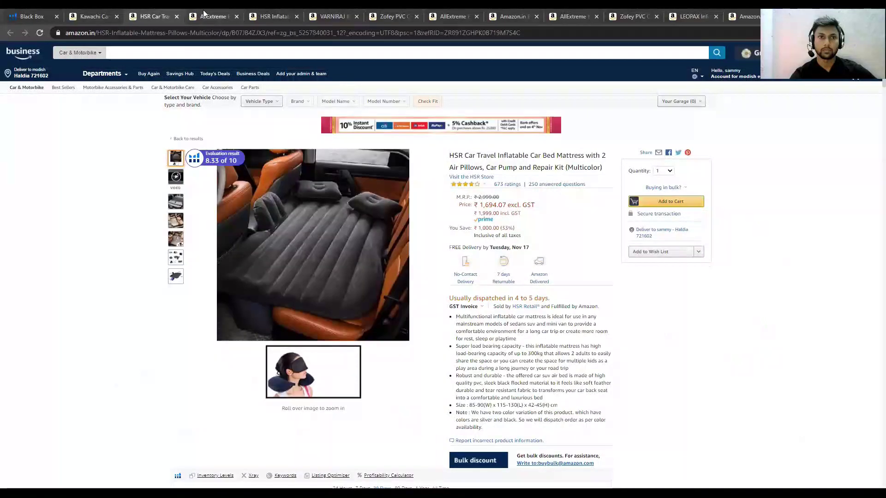
click(203, 14)
click(273, 15)
click(333, 15)
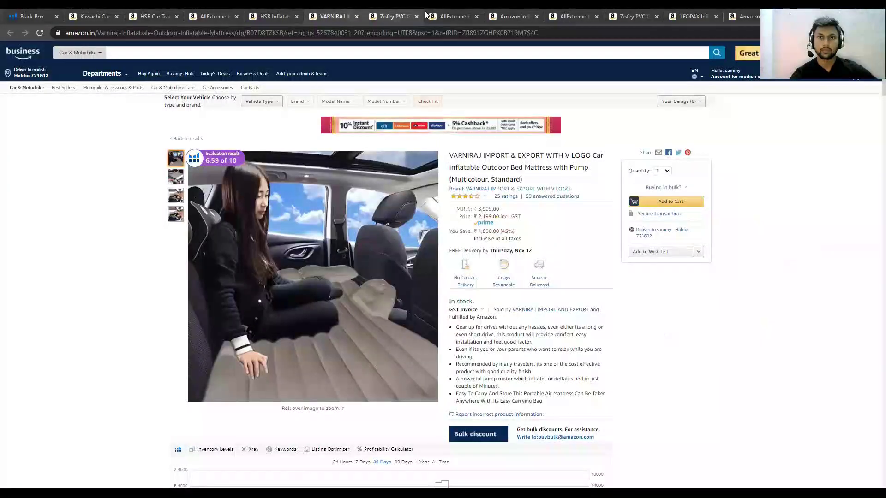
click(422, 15)
click(452, 16)
click(517, 11)
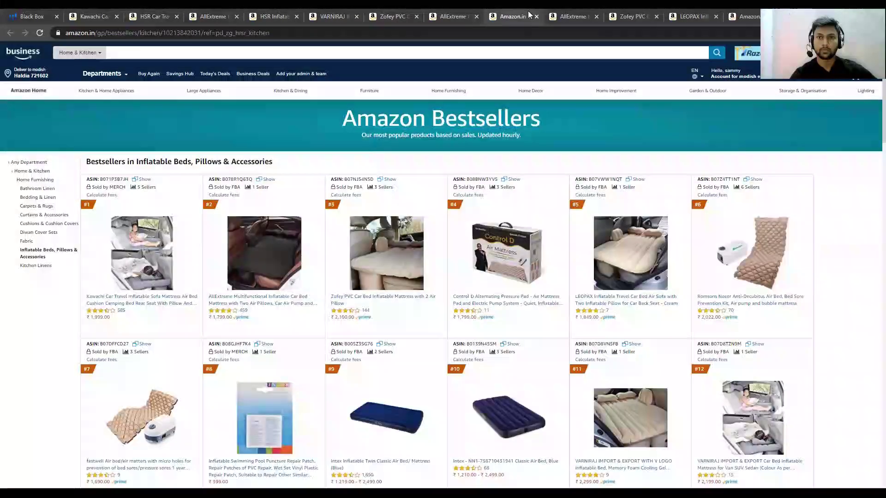
click(536, 16)
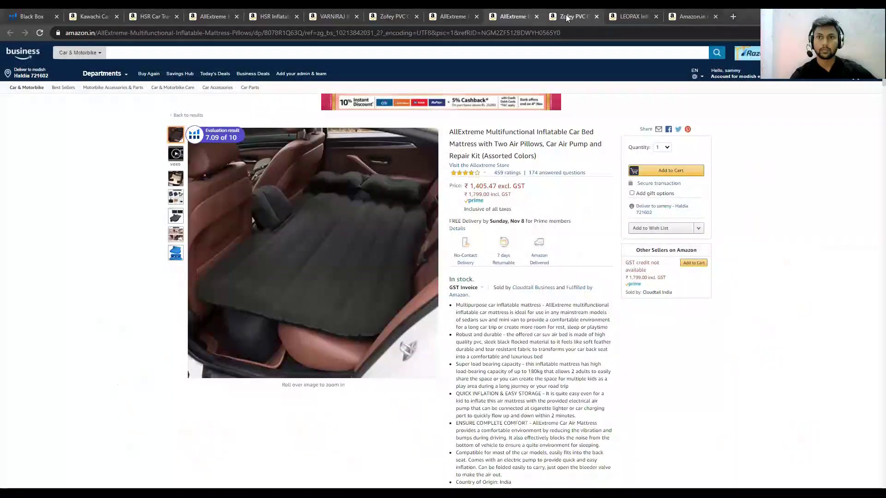
click(567, 18)
click(622, 20)
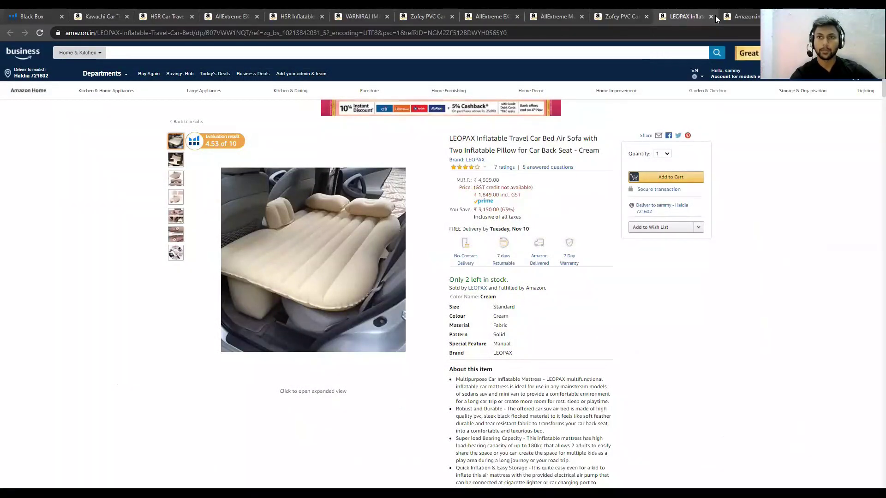
- Check the details of the #4 AXAR ENTERPRISE inflatable car bed in the Air Beds bestsellers and close that bestsellers page
key(ctrl+Tab)
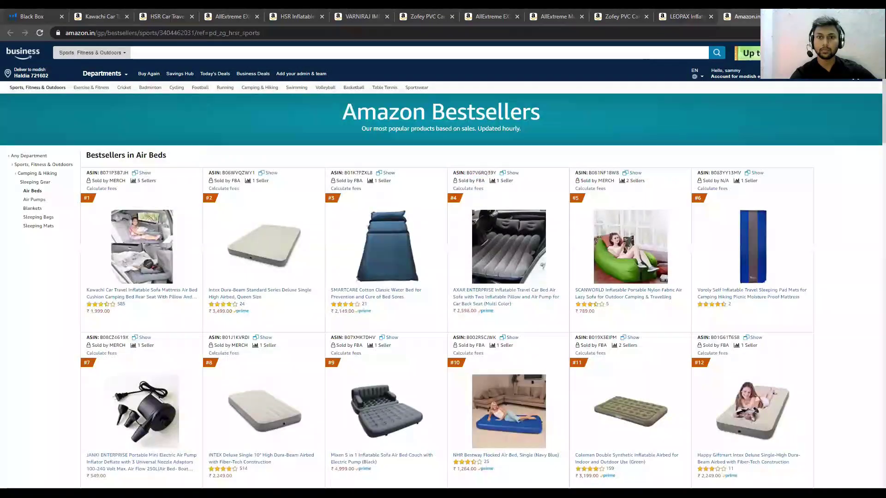
click(509, 174)
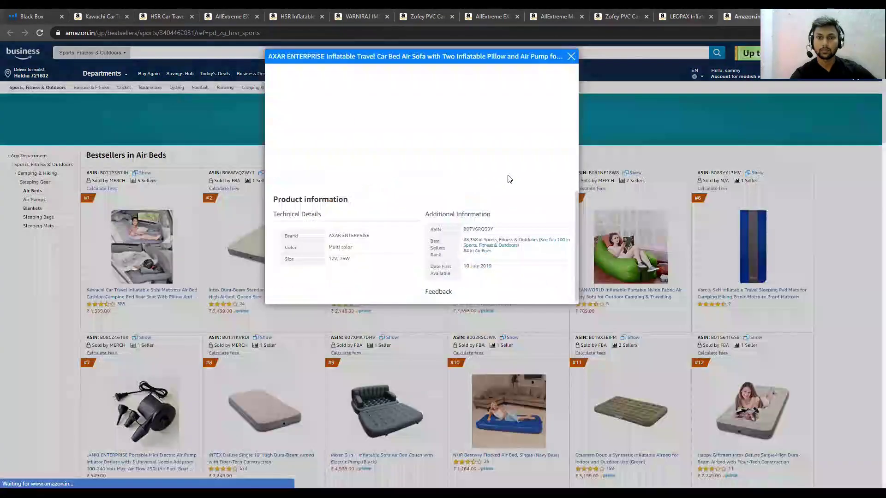
click(572, 57)
key(ctrl+w)
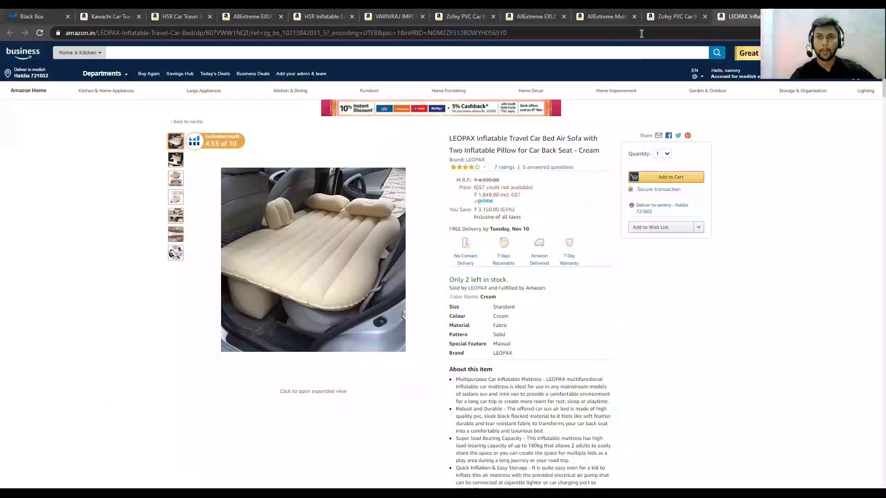
- Compare the price, ratings and evaluation score of each open car mattress page, from Kawachi through LEOPAX
click(118, 14)
click(181, 14)
click(251, 14)
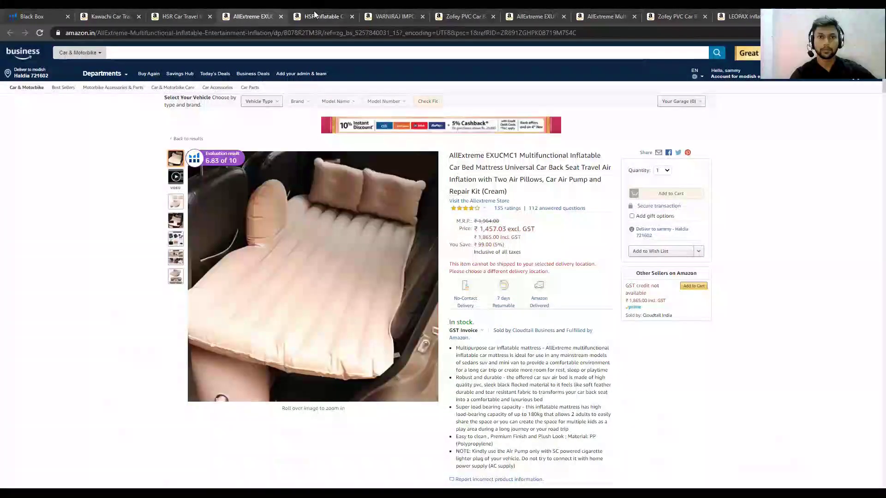
click(323, 14)
click(395, 14)
click(466, 14)
click(535, 14)
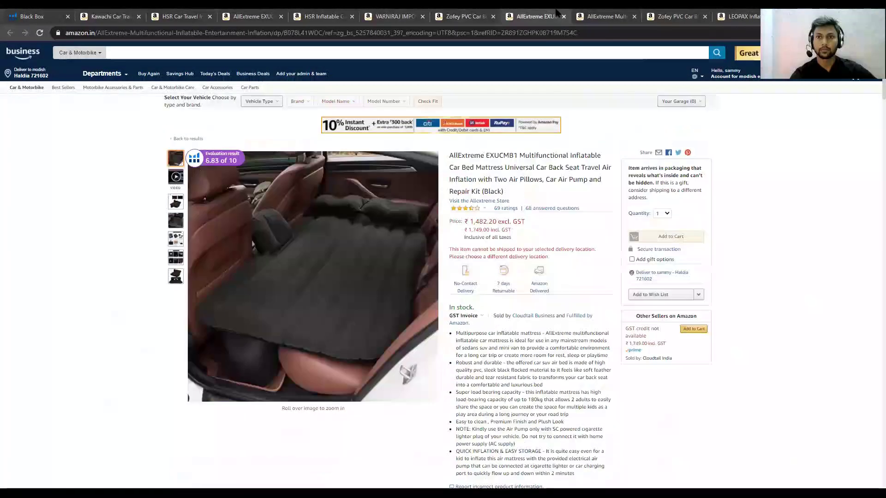
click(605, 14)
click(674, 13)
click(731, 14)
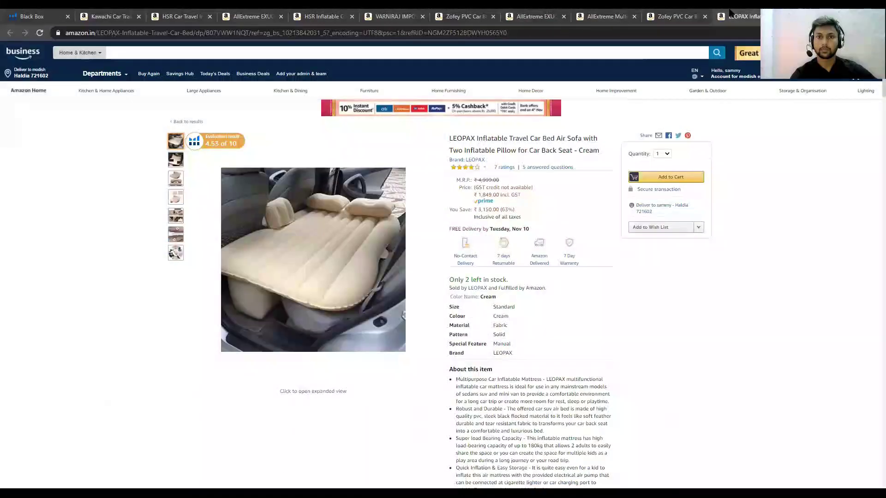
- Examine the product information and bestseller rank on the page of the HSR mattress with two air pillows and multi color finish
click(332, 17)
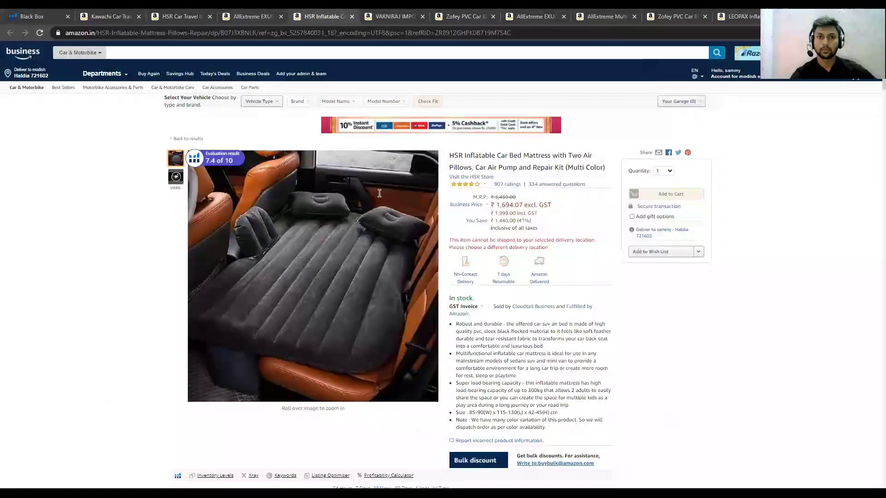
scroll(378, 180, down, 8)
scroll(378, 180, down, 10)
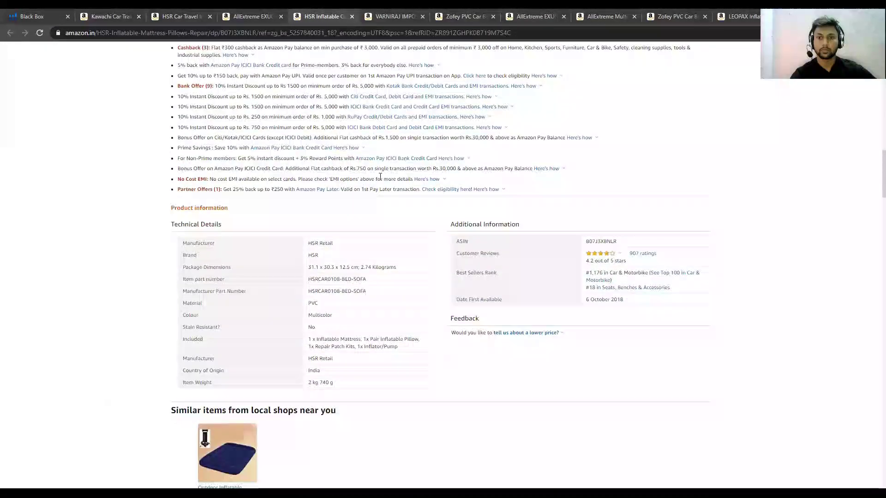
scroll(369, 184, up, 7)
- Examine the price history, revenue calculator and bestseller ranks on the VARNIRAJ inflatable outdoor mattress page
click(395, 16)
scroll(397, 219, down, 12)
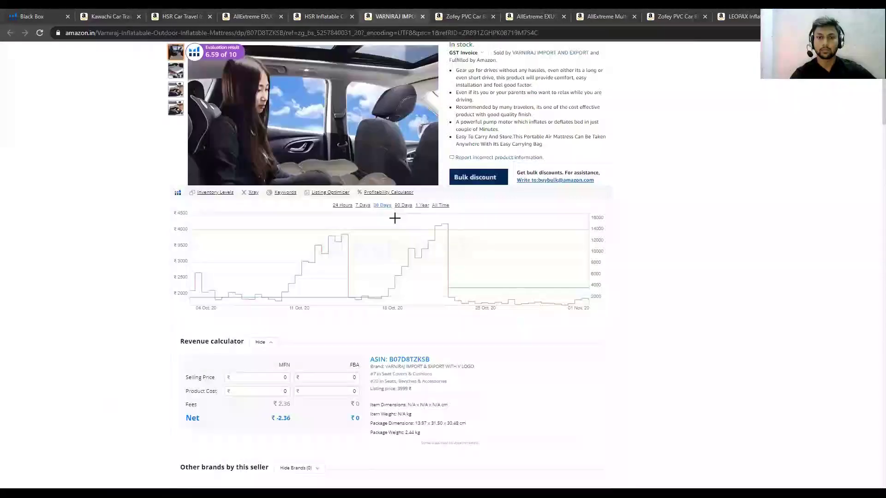
scroll(397, 220, down, 6)
scroll(397, 219, up, 5)
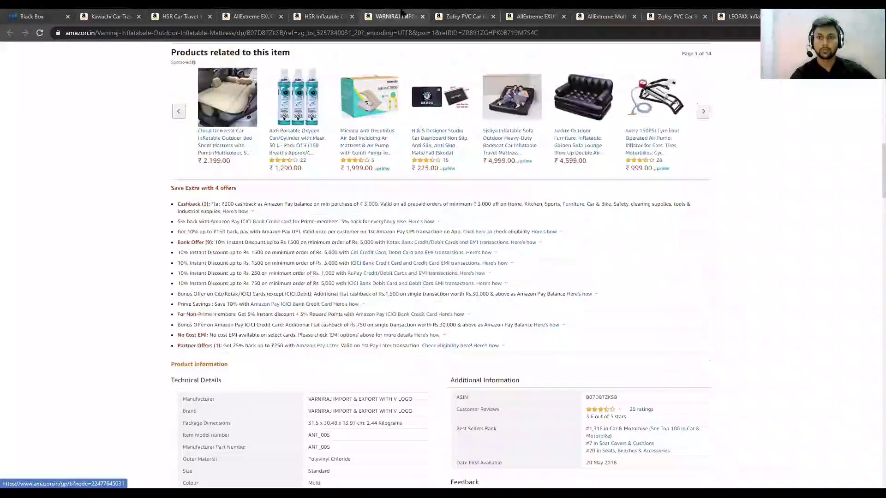
- Examine the product information and bestseller ranks on the Zofey PVC car mattress page
click(464, 16)
scroll(472, 115, down, 15)
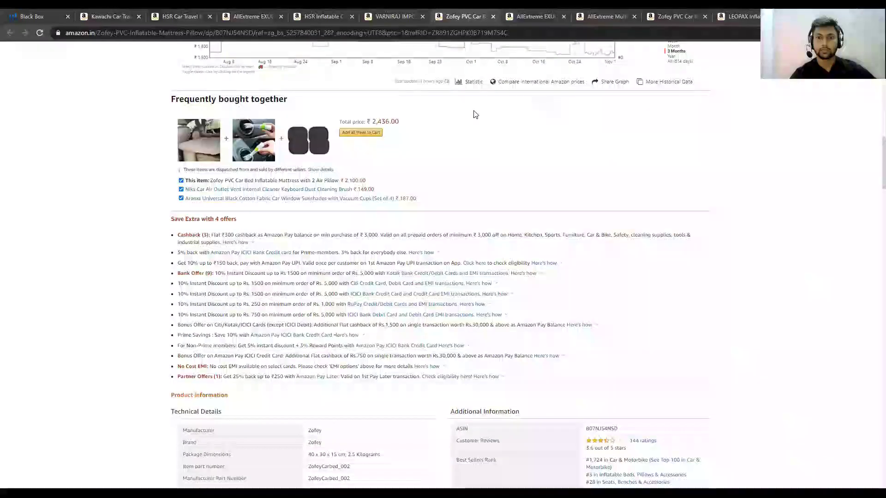
scroll(478, 121, up, 15)
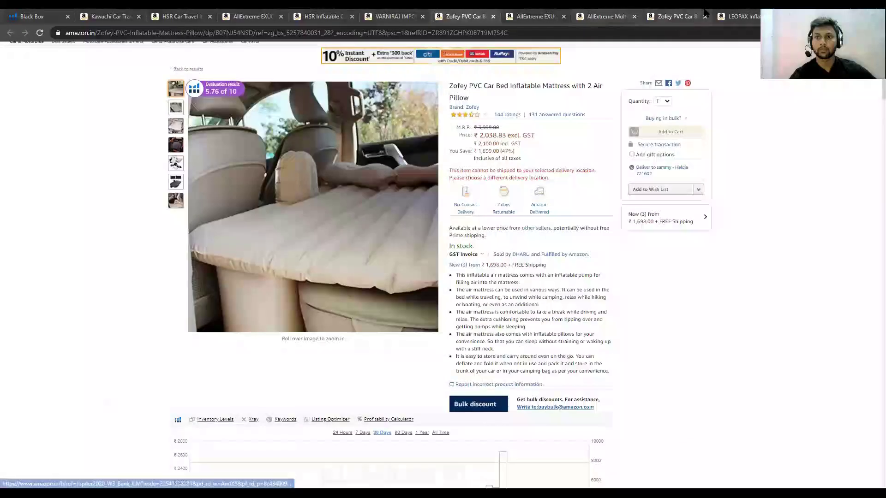
- Close the LEOPAX mattress page and compare the remaining competitor pages, from HSR through the last Zofey listing
click(738, 16)
key(ctrl+w)
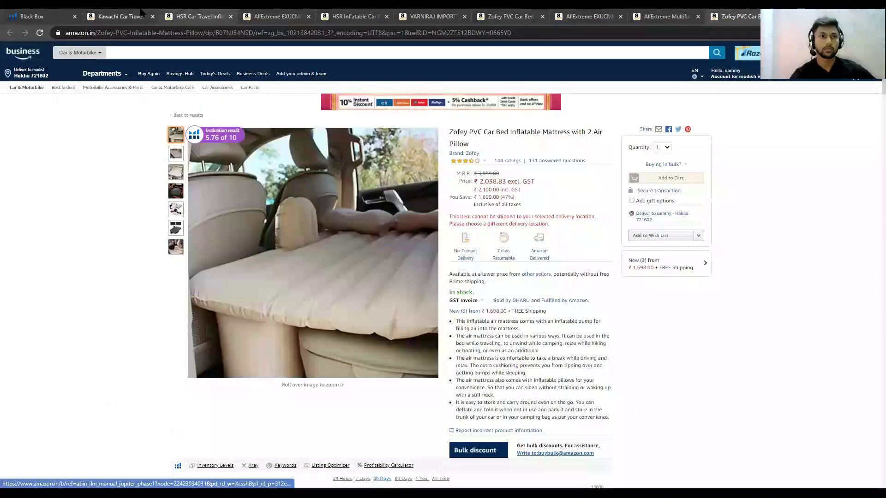
click(196, 16)
click(355, 16)
click(434, 16)
click(508, 16)
click(591, 16)
click(667, 16)
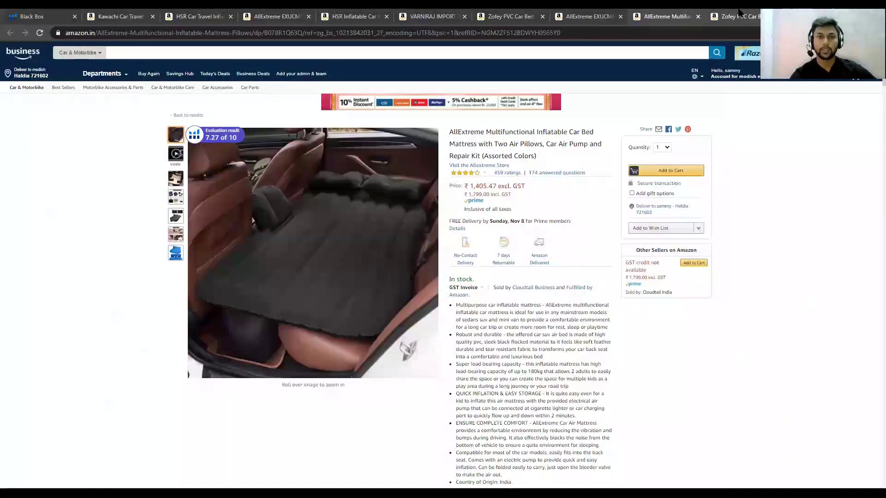
click(736, 17)
- Switch to Helium 10 and open the Cerebro reverse ASIN lookup
click(51, 15)
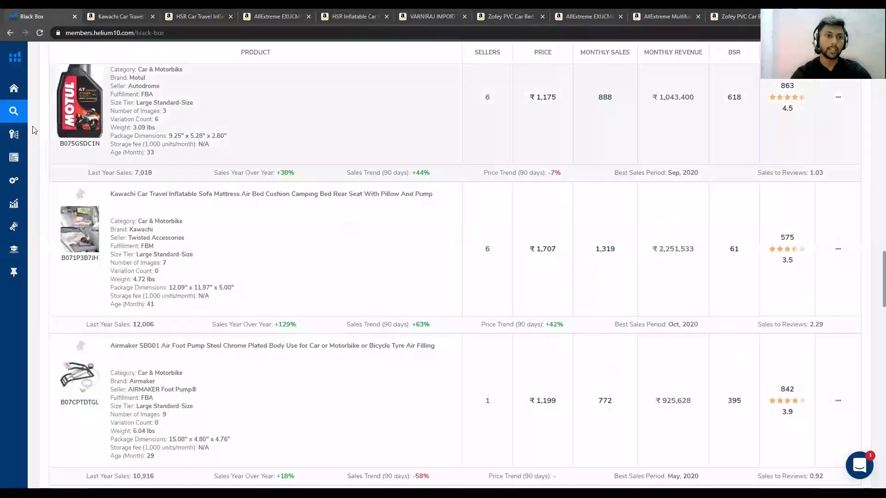
mouse_move(17, 144)
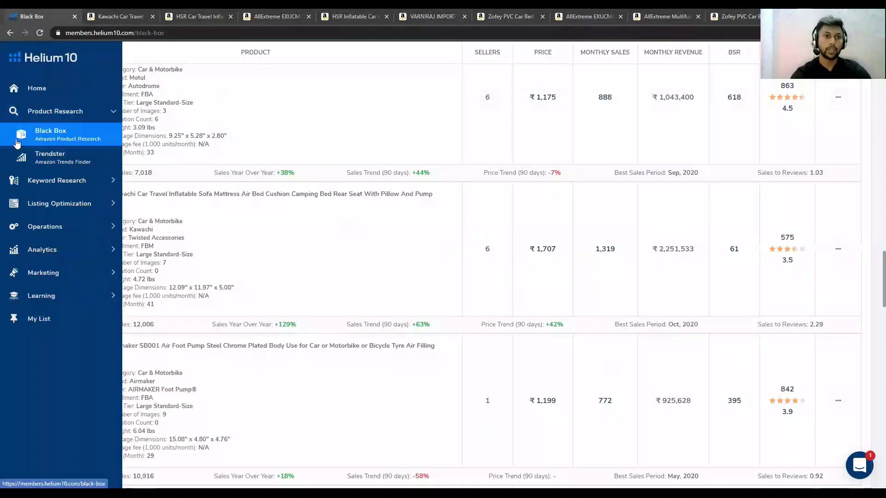
click(78, 190)
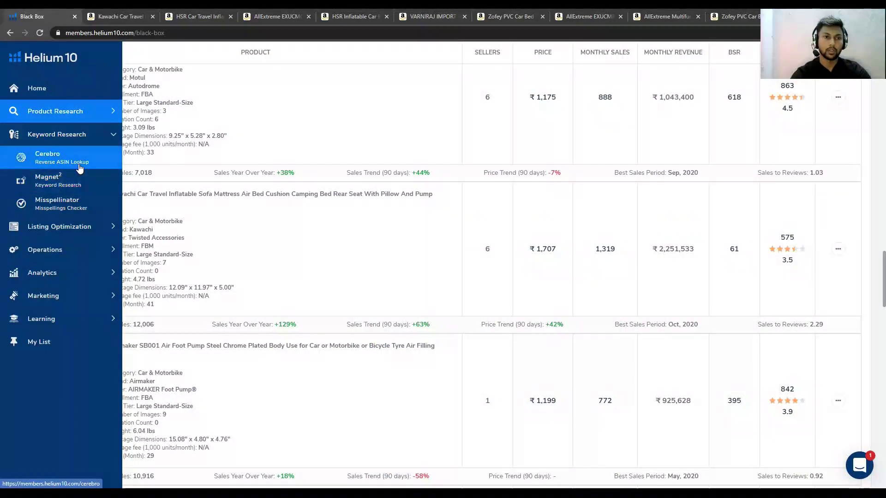
click(80, 168)
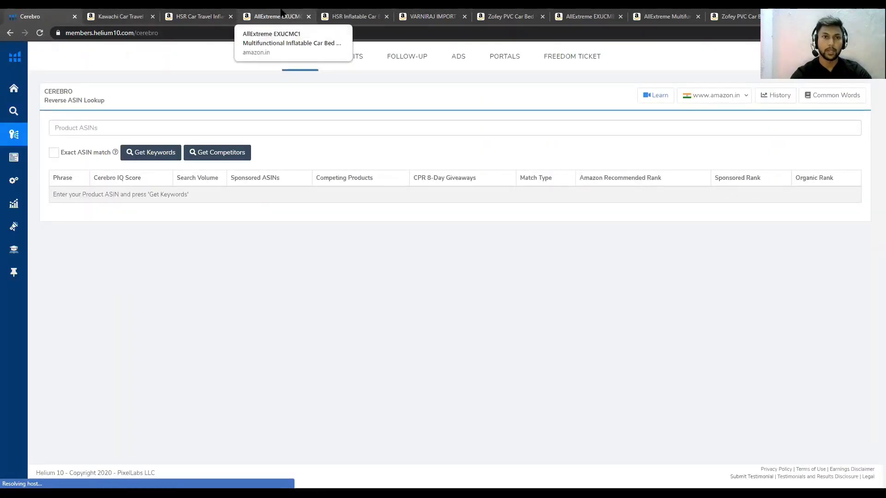
- Examine the bestseller ranks and product information of the two HSR mattresses, the AllExtreme EXUCMC1 and the VARNIRAJ mattress
click(194, 14)
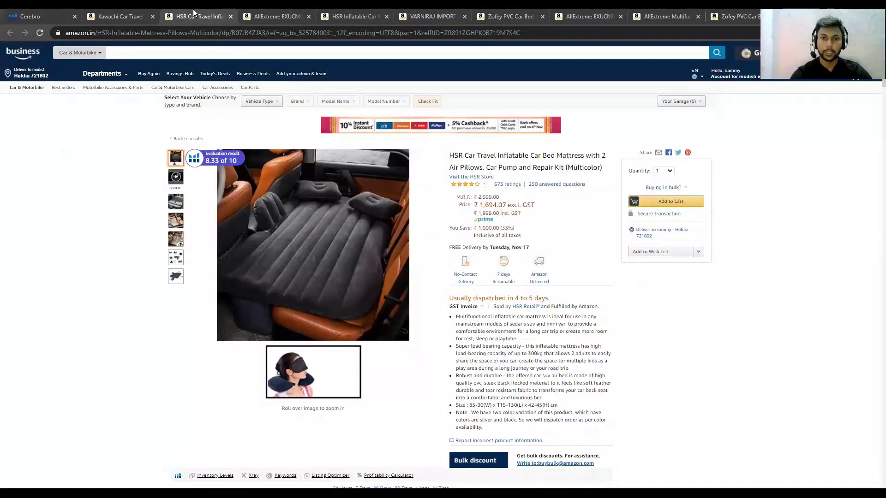
scroll(459, 252, down, 15)
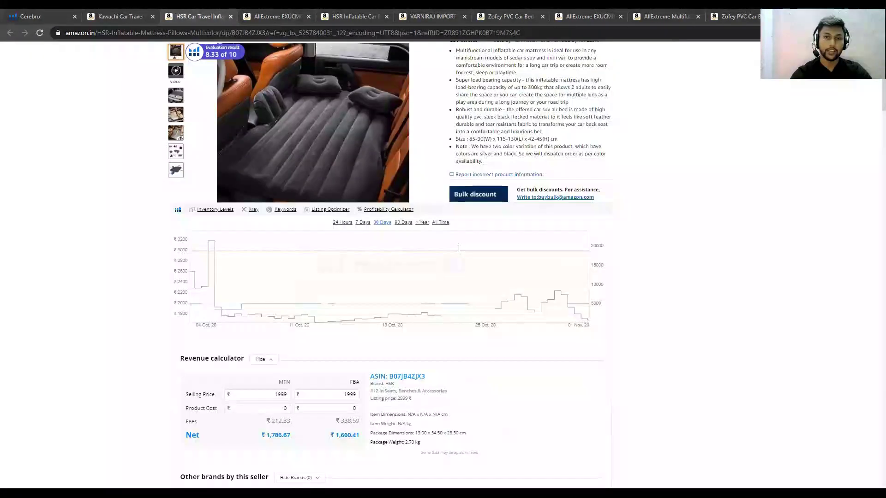
scroll(460, 252, down, 2)
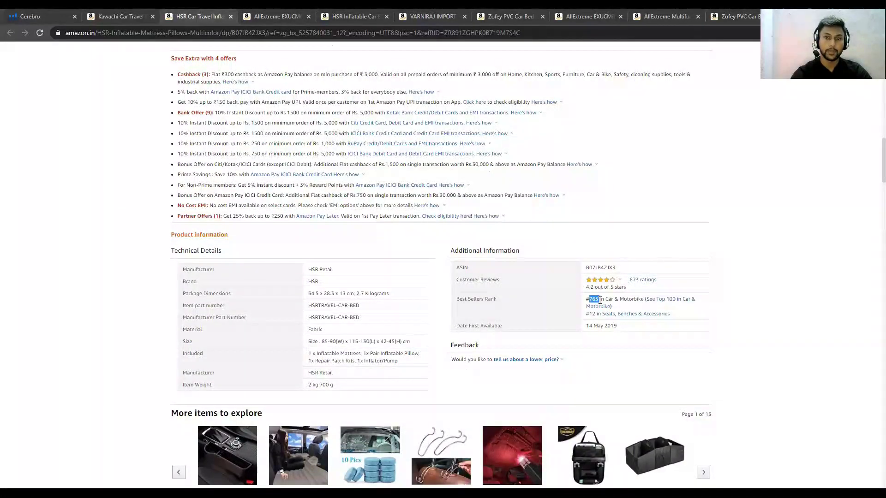
click(277, 17)
scroll(421, 250, down, 15)
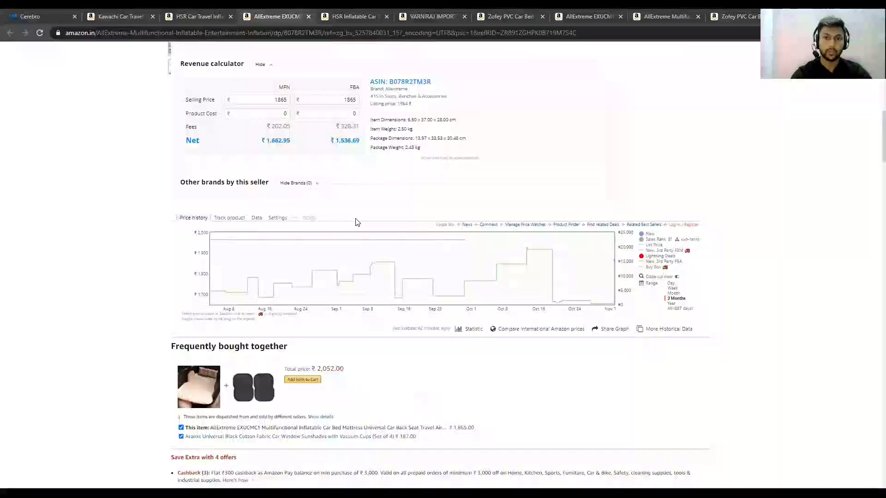
click(330, 11)
scroll(485, 173, down, 10)
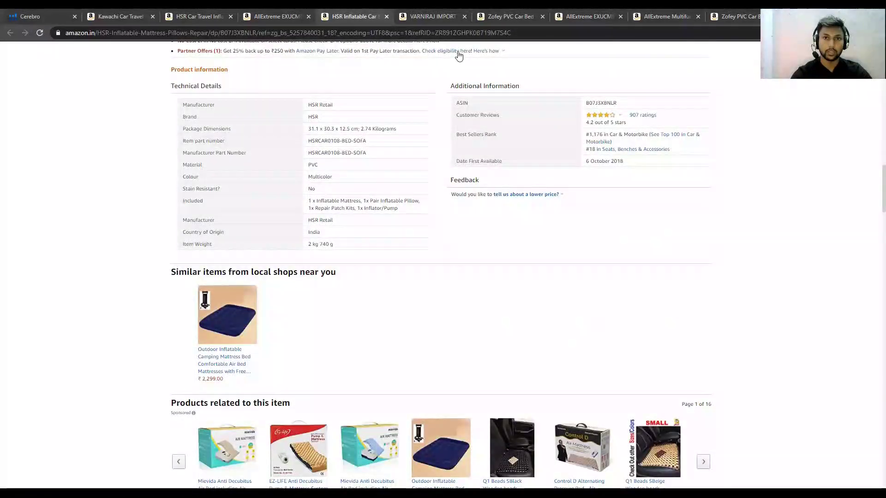
click(432, 15)
scroll(575, 261, down, 8)
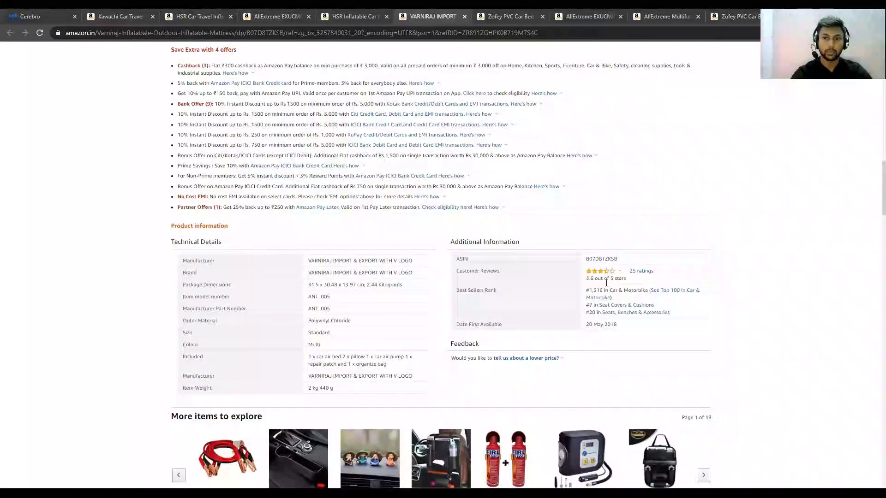
- Examine the price history and product information of the first Zofey mattress and the AllExtreme EXUCMB1 black mattress
click(493, 11)
scroll(514, 141, down, 10)
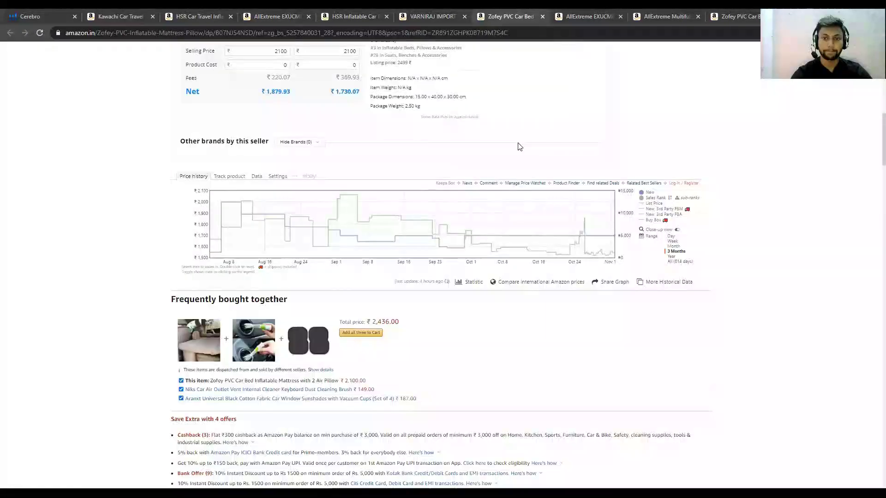
scroll(590, 216, down, 2)
click(572, 13)
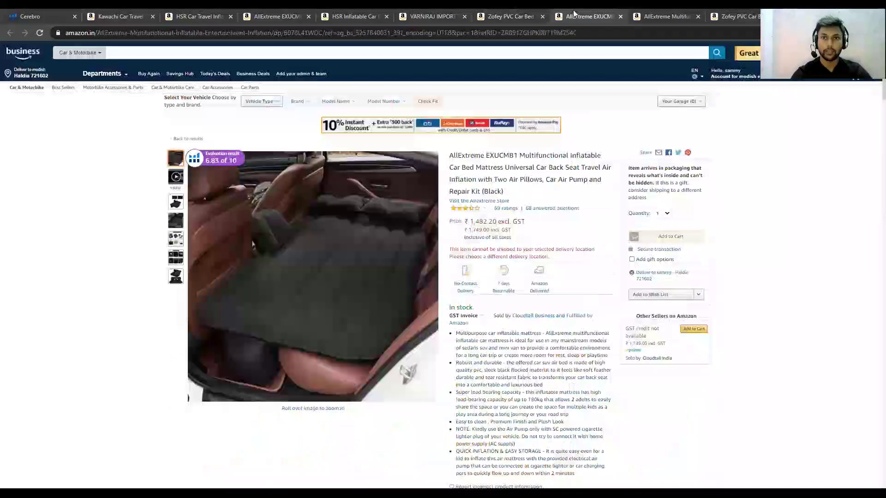
scroll(487, 166, down, 15)
scroll(490, 166, down, 3)
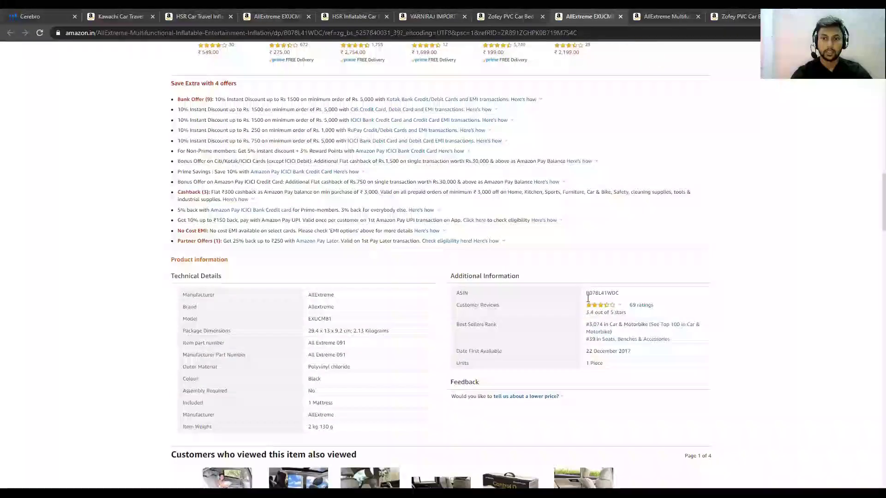
scroll(591, 299, up, 10)
- Examine the bestseller ranks of the AllExtreme assorted-colors mattress and the last open Zofey mattress listing
click(667, 16)
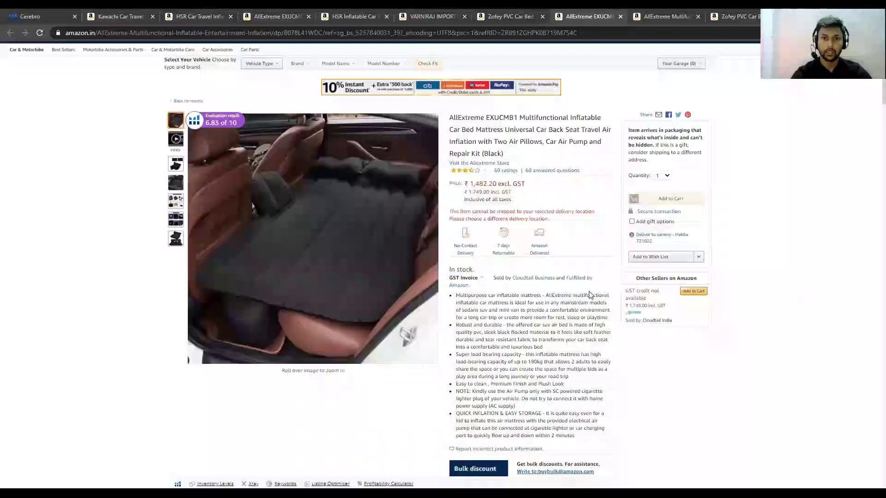
scroll(474, 255, down, 20)
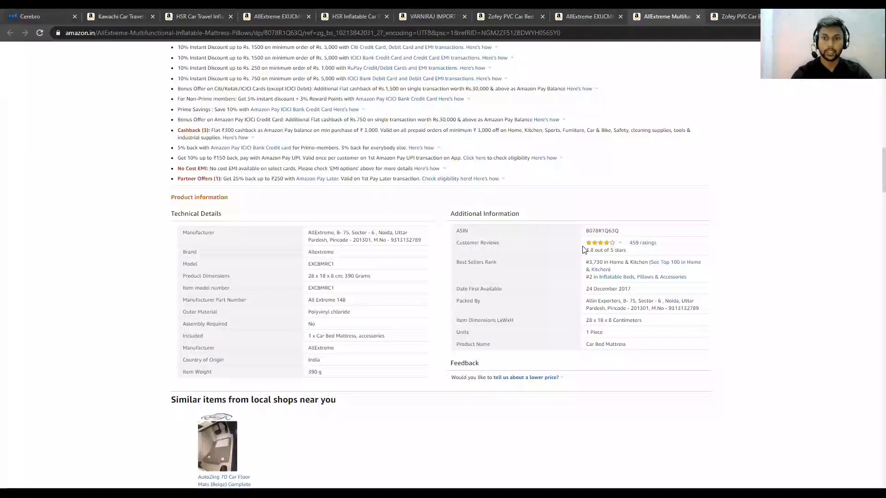
scroll(584, 249, up, 3)
scroll(595, 352, up, 15)
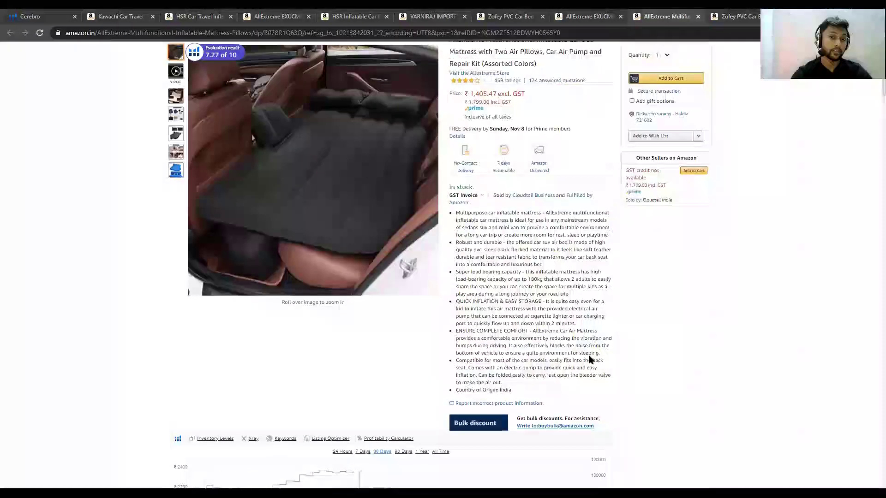
click(723, 15)
scroll(306, 253, down, 12)
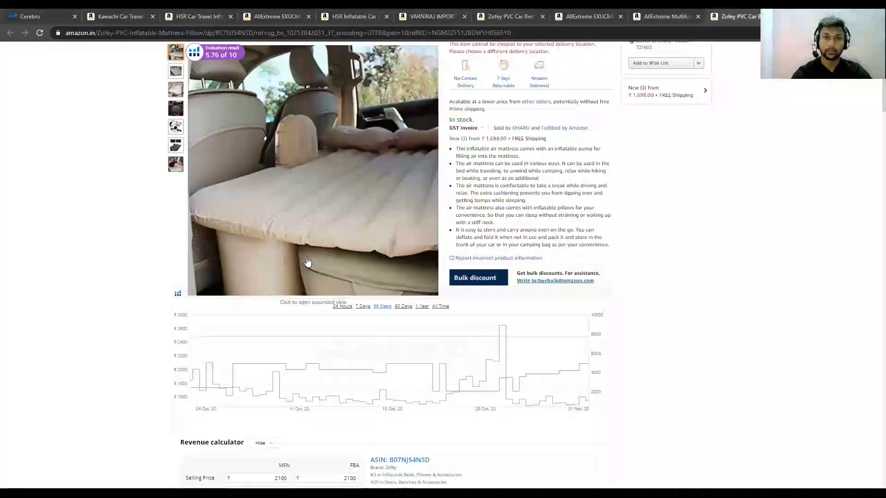
scroll(307, 250, down, 4)
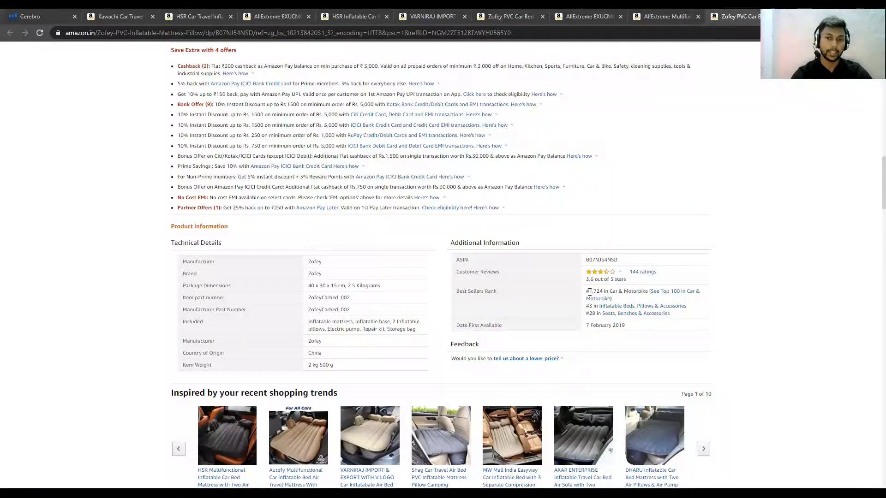
scroll(573, 300, up, 15)
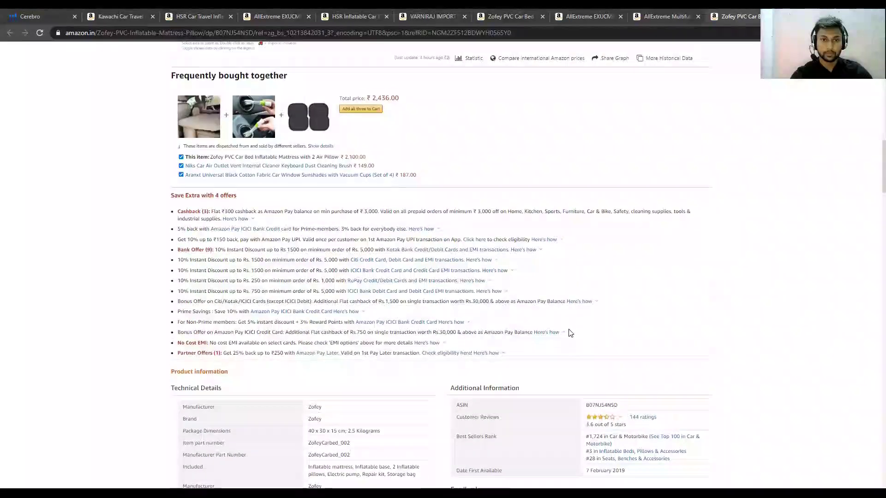
scroll(544, 382, up, 1)
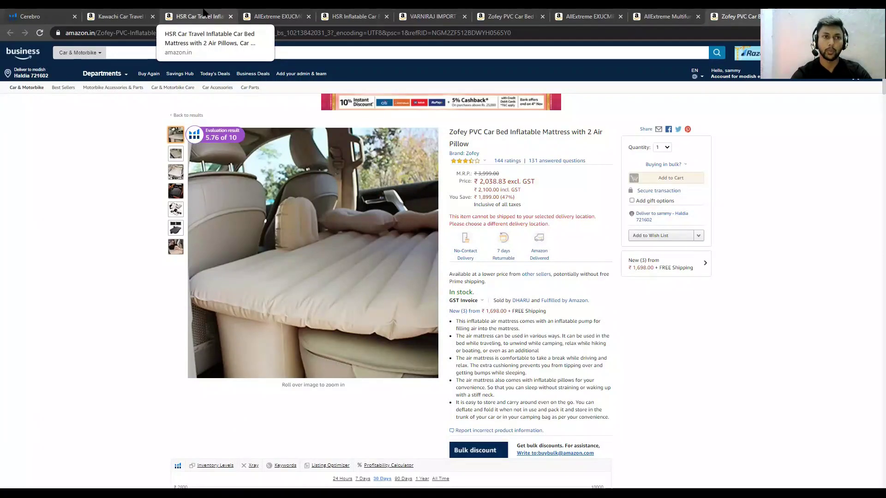
- Copy the Kawachi mattress ASIN B071P3B7JH from its page address and add it to the Cerebro lookup
click(121, 16)
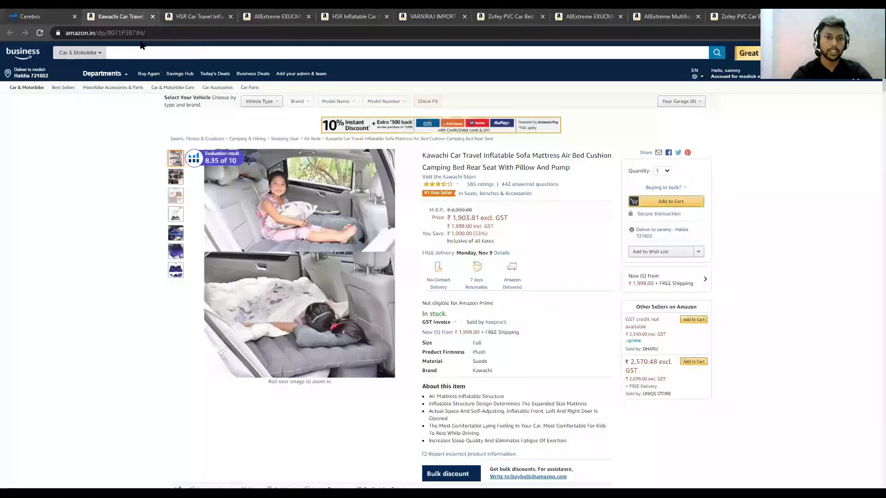
drag(105, 33, 180, 33)
key(ctrl+c)
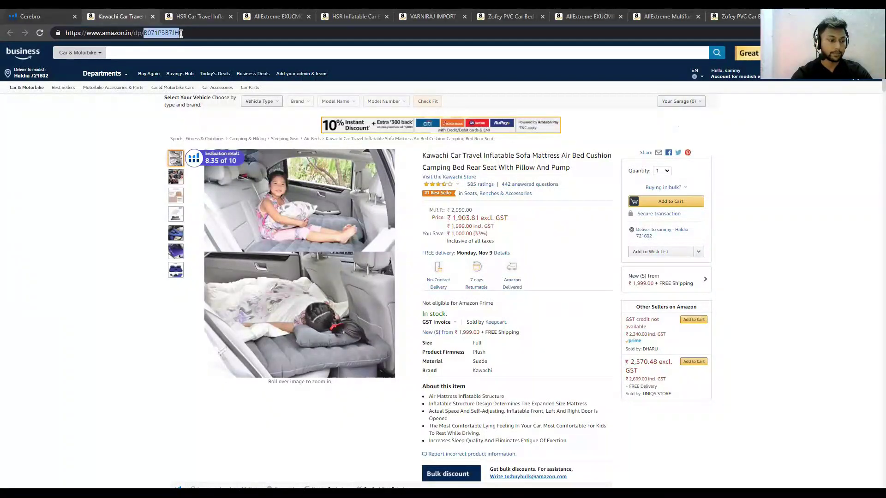
click(32, 16)
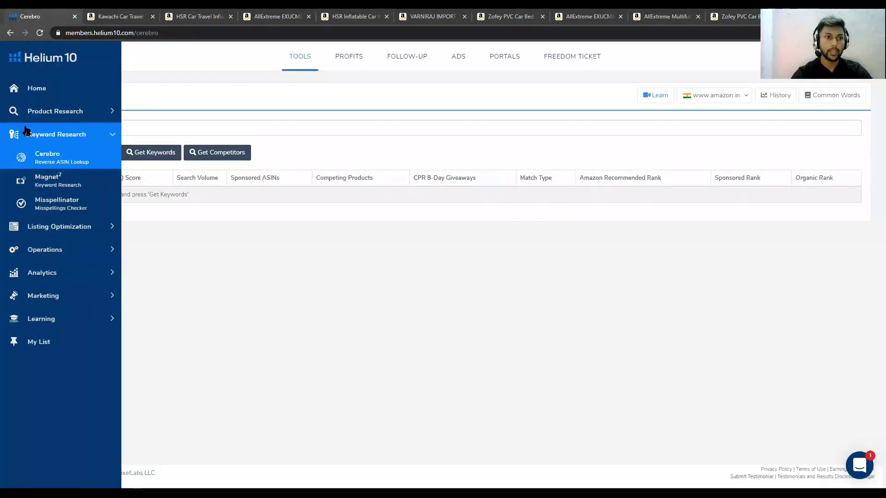
click(94, 127)
key(ctrl+v)
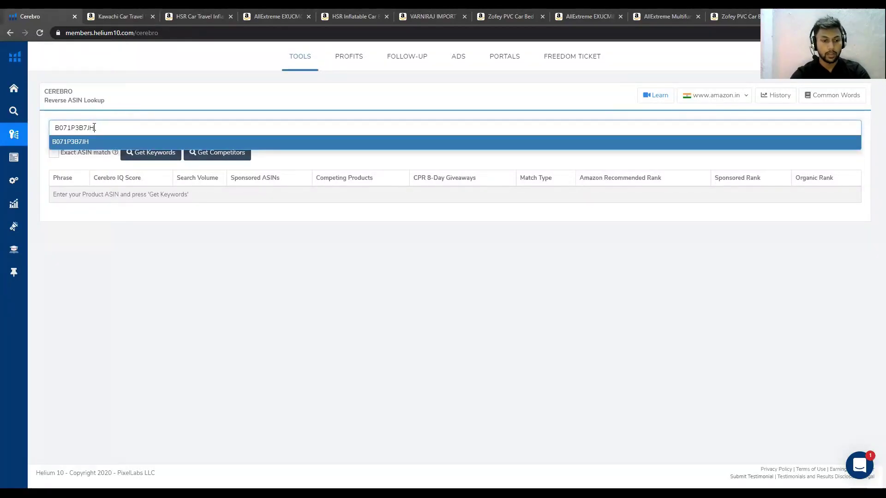
key(Return)
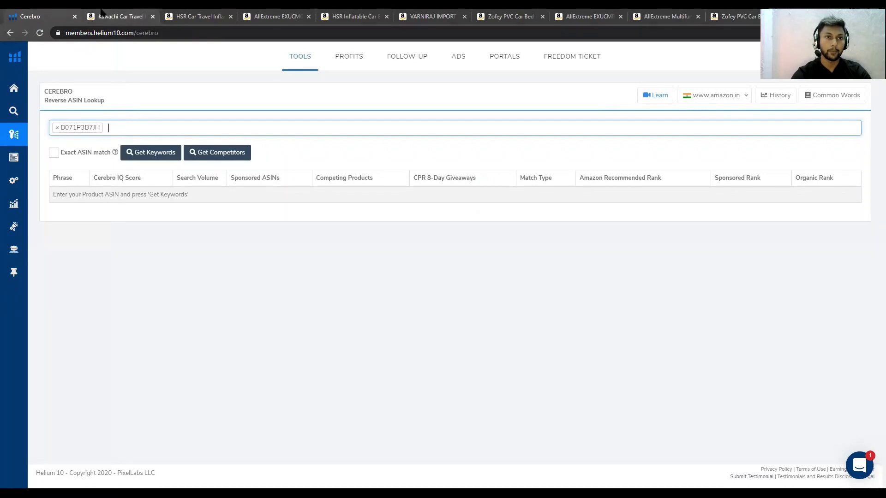
- Add the HSR multicolor car mattress ASIN B07JB4ZJX3 from its page address to the Cerebro lookup
click(180, 12)
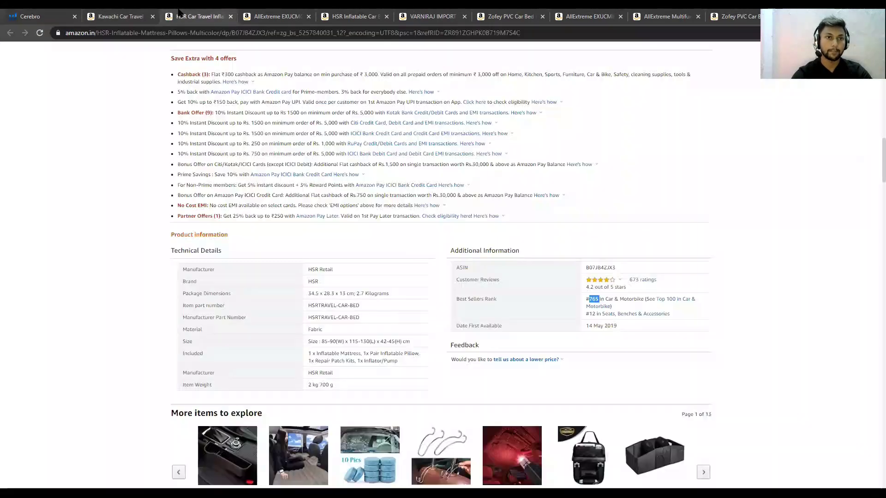
click(110, 18)
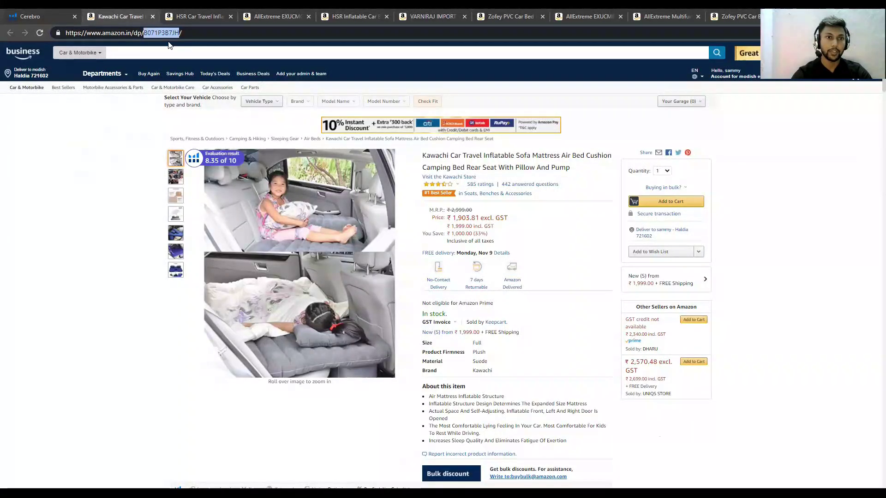
click(180, 14)
scroll(368, 190, up, 20)
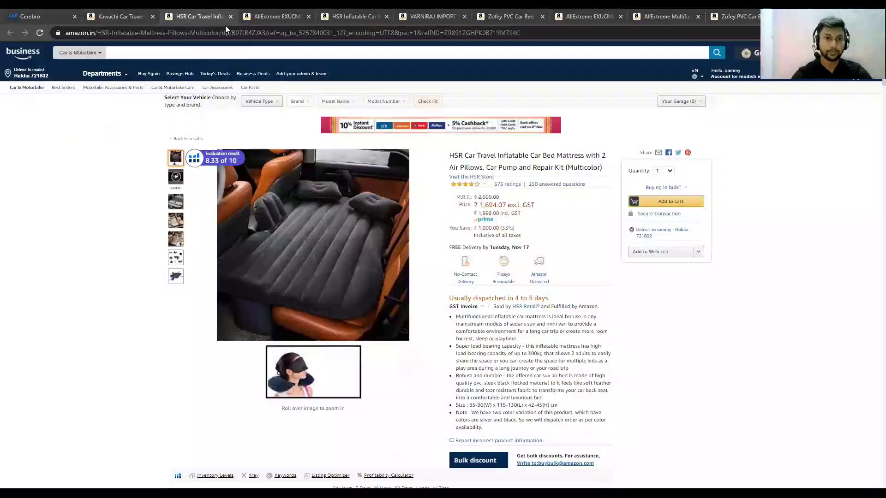
drag(231, 33, 259, 34)
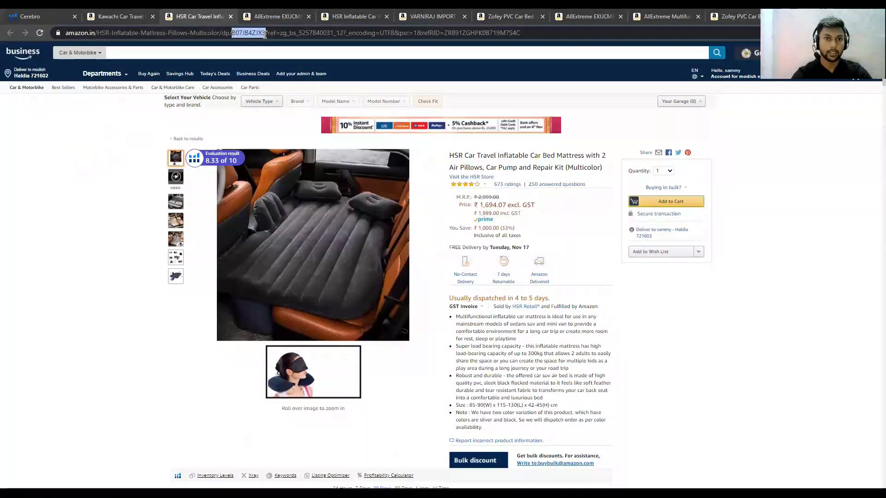
click(37, 16)
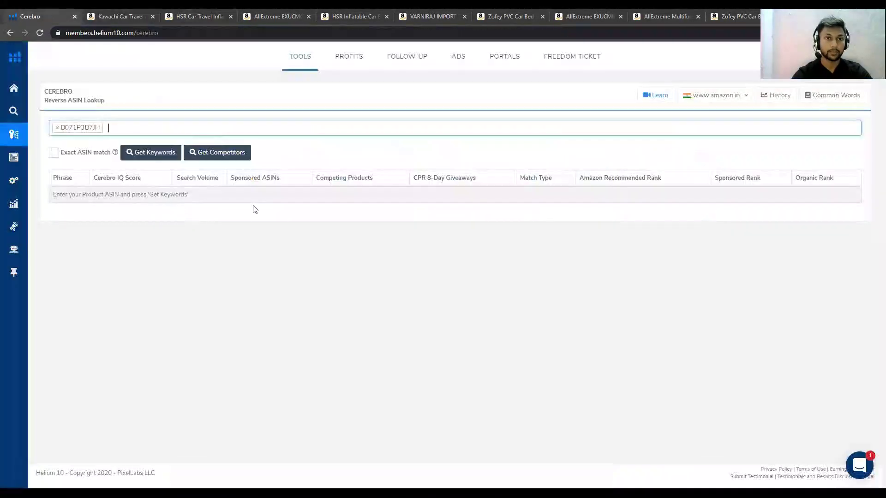
text(B07JB4ZJX3)
click(138, 142)
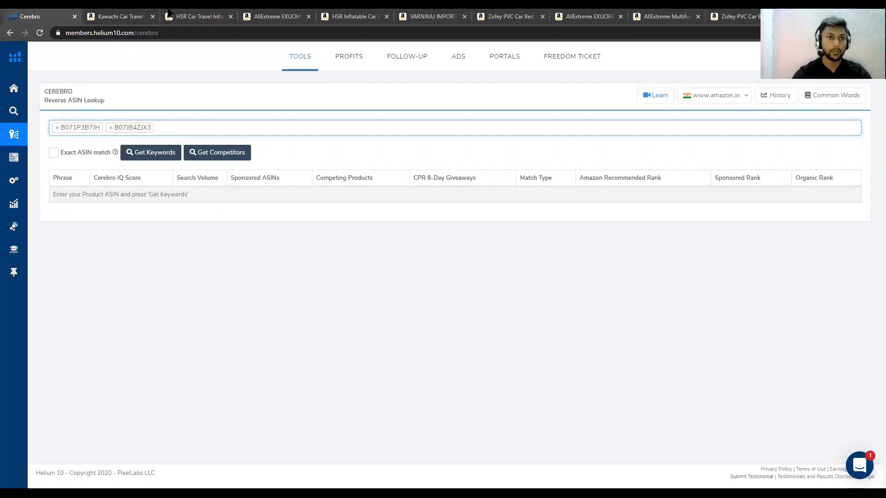
- Add the AllExtreme EXUCMC1 mattress ASIN B078R2TM3R from its page address to the Cerebro lookup
click(273, 17)
drag(284, 33, 308, 33)
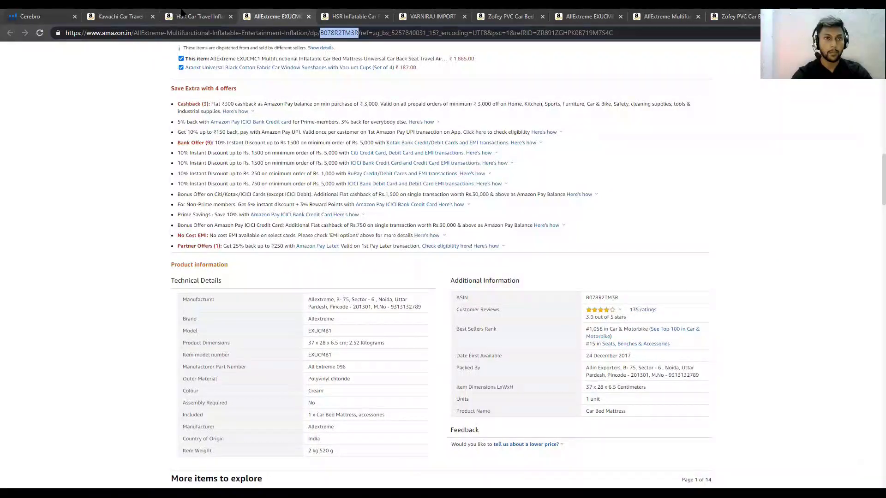
click(45, 14)
text(B078R2TM3R)
key(Return)
- Add the HSR inflatable mattress ASIN B07J3XBNLR from its page address to the Cerebro lookup
click(281, 15)
click(353, 16)
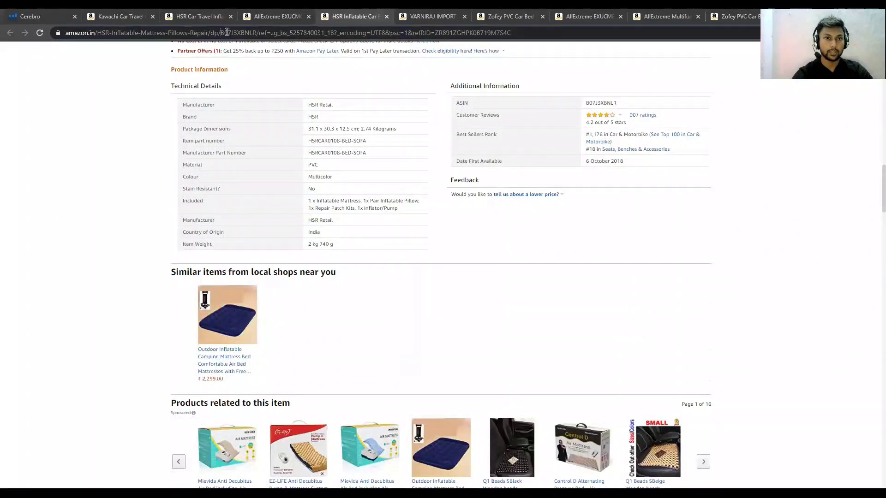
drag(253, 33, 255, 32)
key(ctrl+c)
click(35, 12)
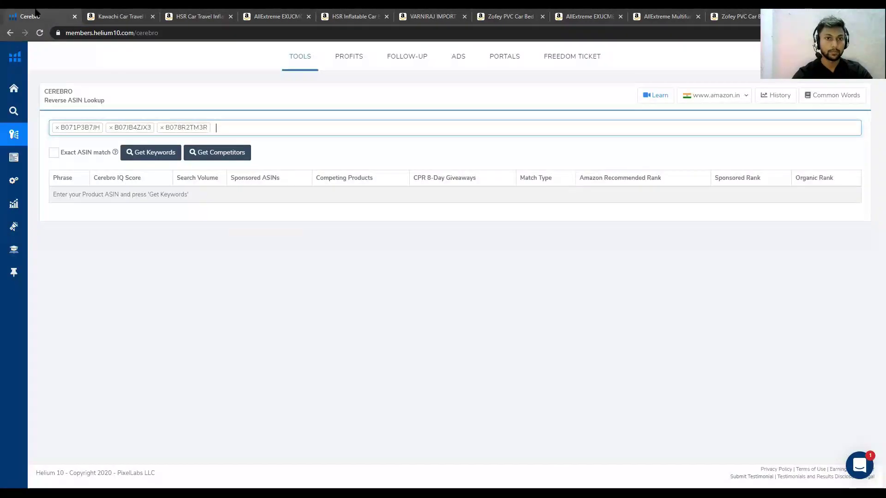
key(ctrl+v)
key(Return)
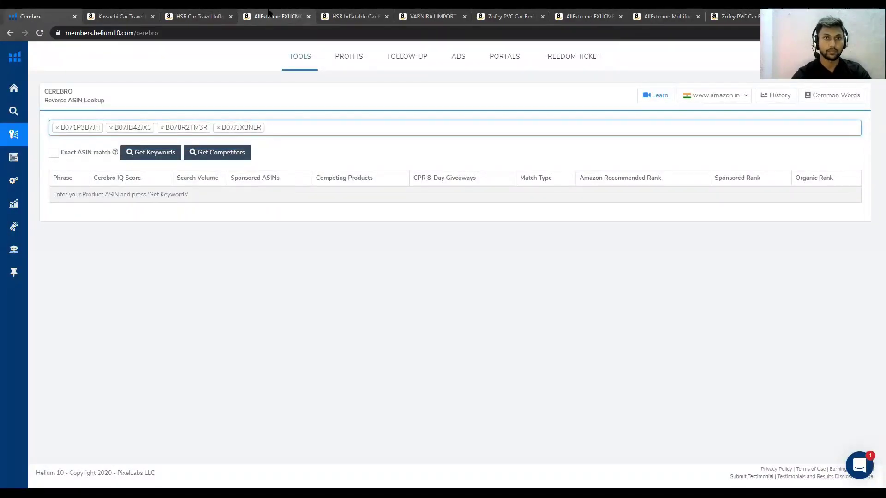
- Add the VARNIRAJ outdoor inflatable mattress ASIN B07D8TZKSB from its page address to the Cerebro lookup
click(322, 13)
click(431, 16)
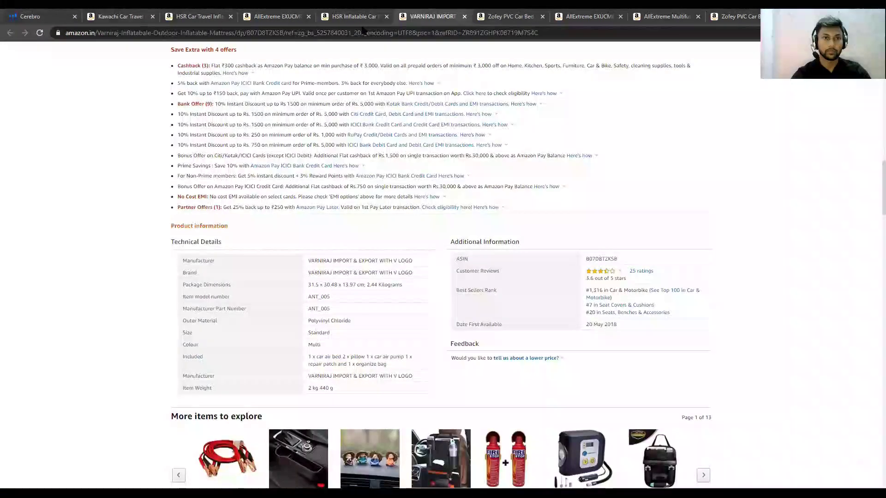
drag(247, 32, 283, 32)
key(ctrl+c)
click(51, 14)
key(ctrl+v)
key(Return)
- Add the Zofey PVC car bed mattress ASIN B07NJ54NSD from its page address to the Cerebro lookup
click(351, 16)
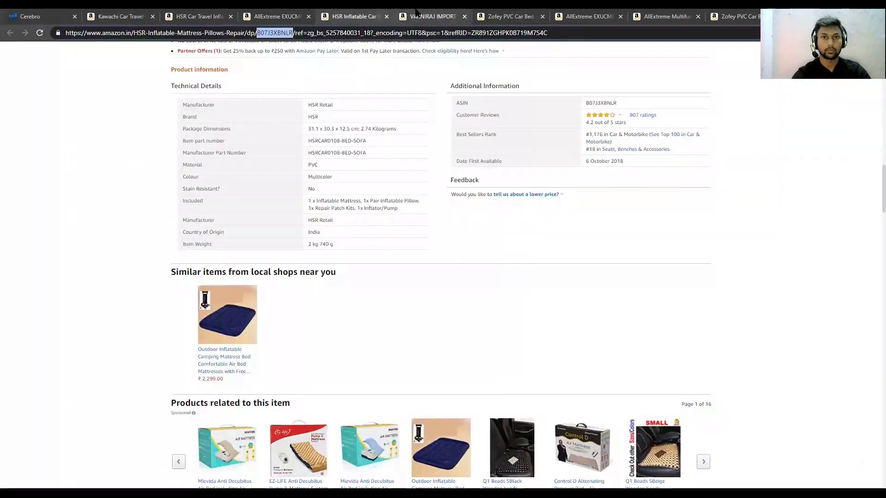
click(415, 14)
click(508, 16)
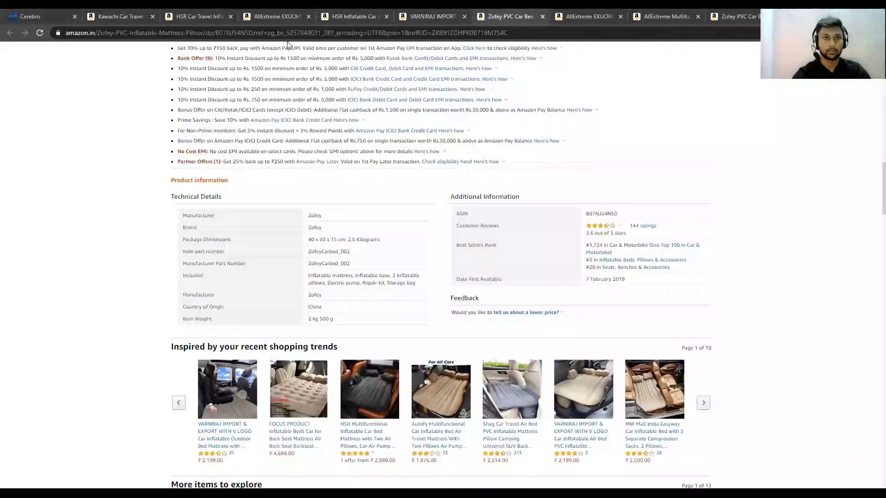
drag(215, 34, 254, 36)
key(ctrl+c)
key(ctrl+1)
key(ctrl+v)
key(Return)
- Add the black AllExtreme EXUCMB1 mattress ASIN B078L41WDC from its page address to the Cerebro lookup
click(509, 16)
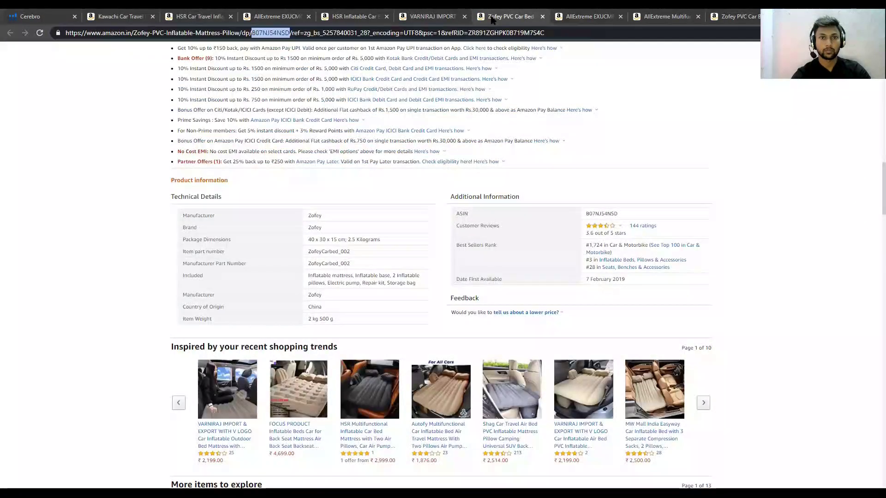
click(574, 14)
drag(284, 34, 321, 34)
key(ctrl+c)
click(55, 17)
key(ctrl+v)
key(Return)
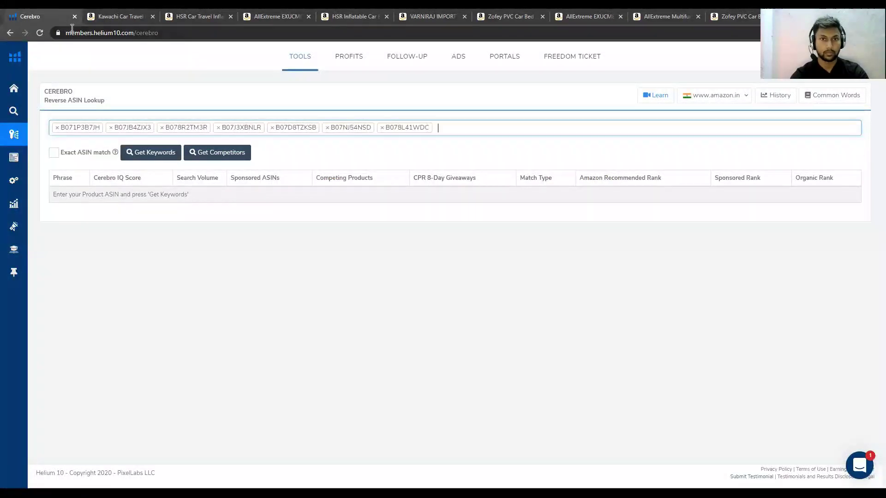
- Add the AllExtreme assorted-colors mattress ASIN B078R1Q63Q from its page address to the Cerebro lookup
click(595, 16)
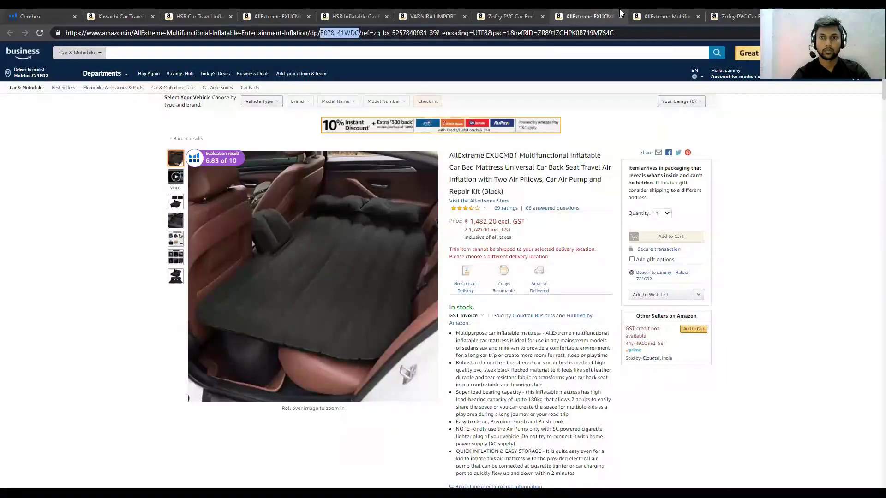
click(633, 15)
drag(266, 33, 291, 32)
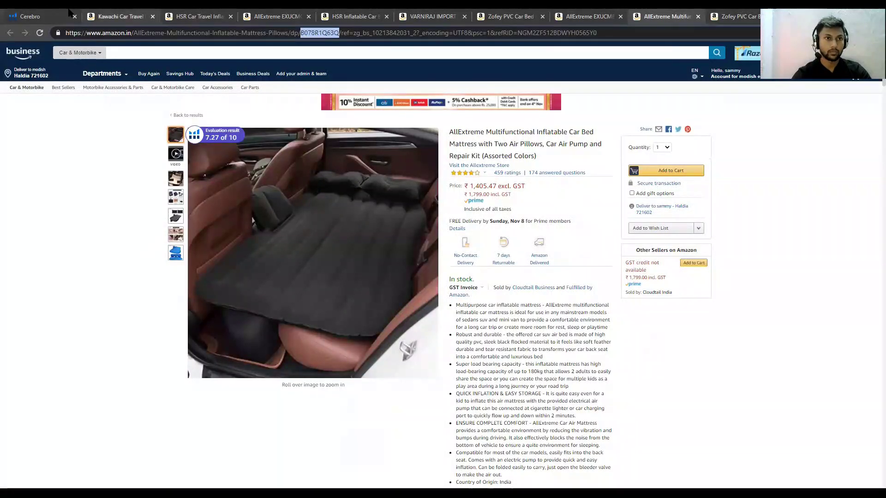
click(50, 14)
key(ctrl+v)
key(Return)
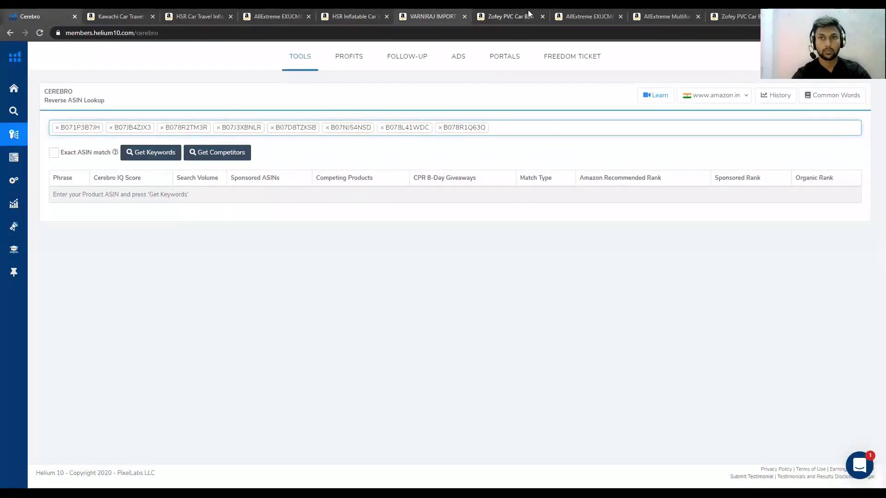
- Try to add the ASIN from the last open Zofey listing's page address to the Cerebro lookup
click(644, 14)
key(ctrl+Tab)
double_click(249, 33)
key(ctrl+c)
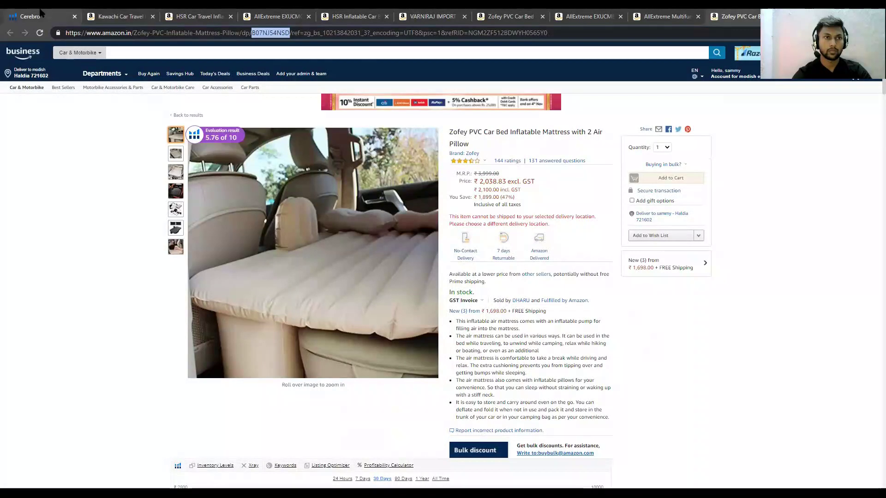
click(40, 14)
key(ctrl+v)
key(Return)
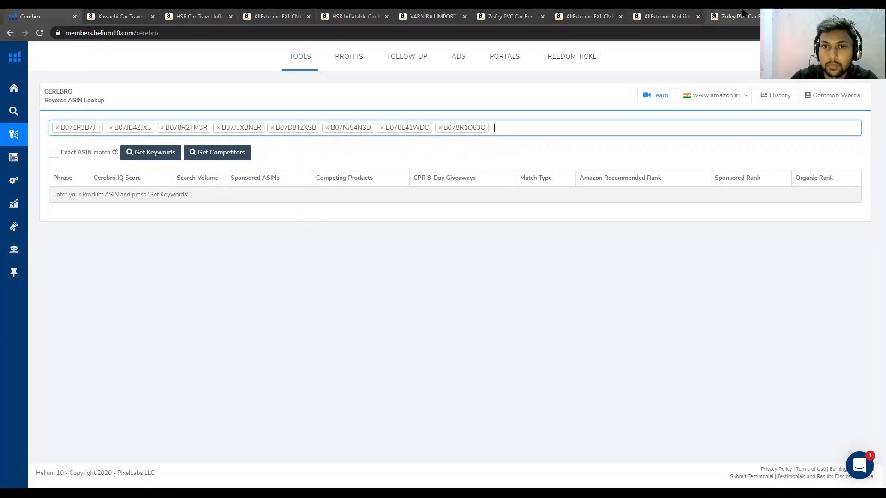
- Recheck the product details and bestseller ranks of the open Zofey, HSR, VARNIRAJ and AllExtreme EXUCMB1 listings
click(741, 13)
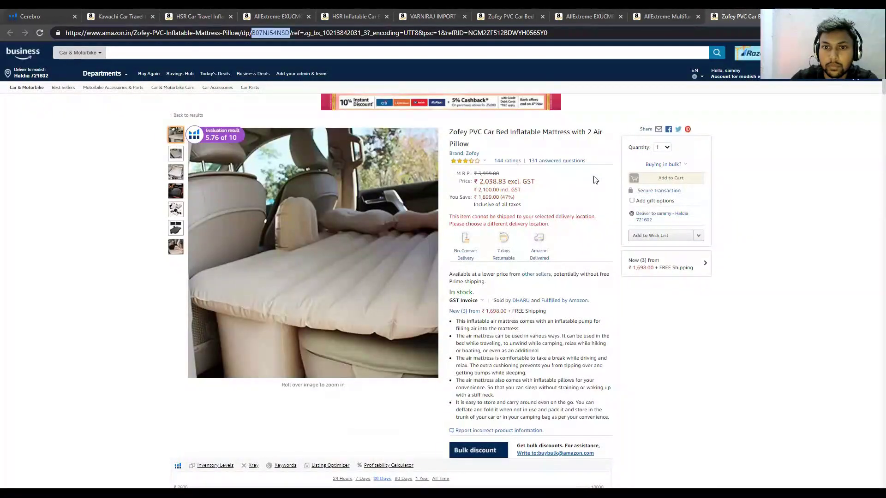
scroll(594, 179, down, 20)
scroll(591, 179, up, 5)
scroll(591, 175, up, 15)
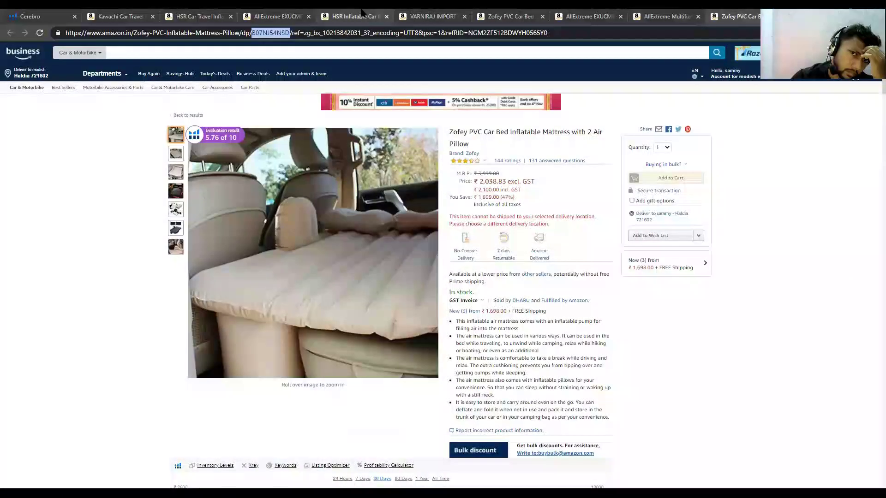
click(362, 14)
click(444, 14)
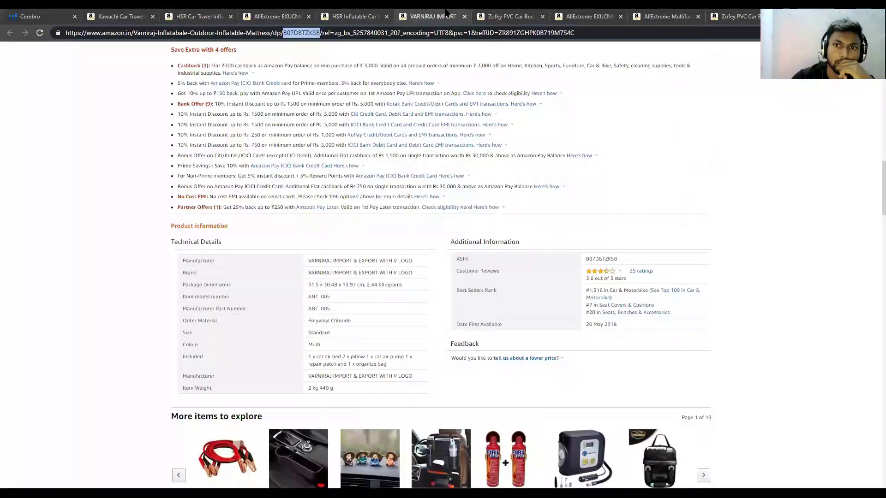
click(508, 14)
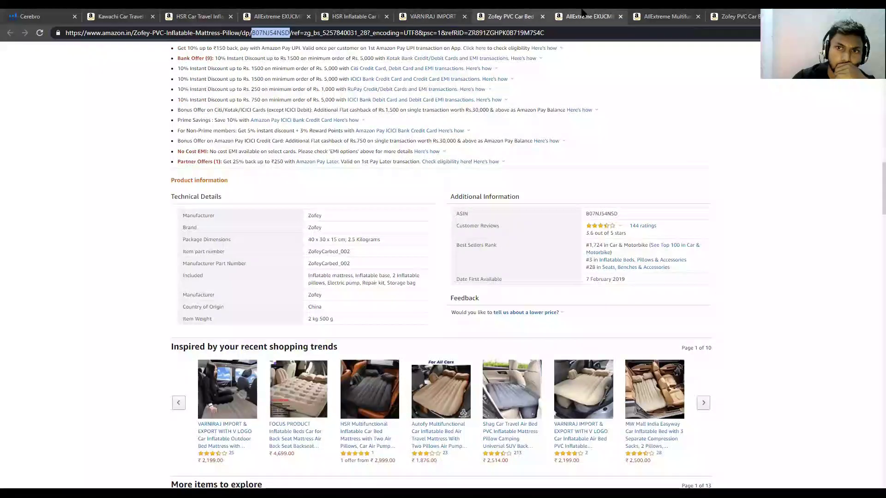
click(582, 14)
scroll(563, 191, down, 20)
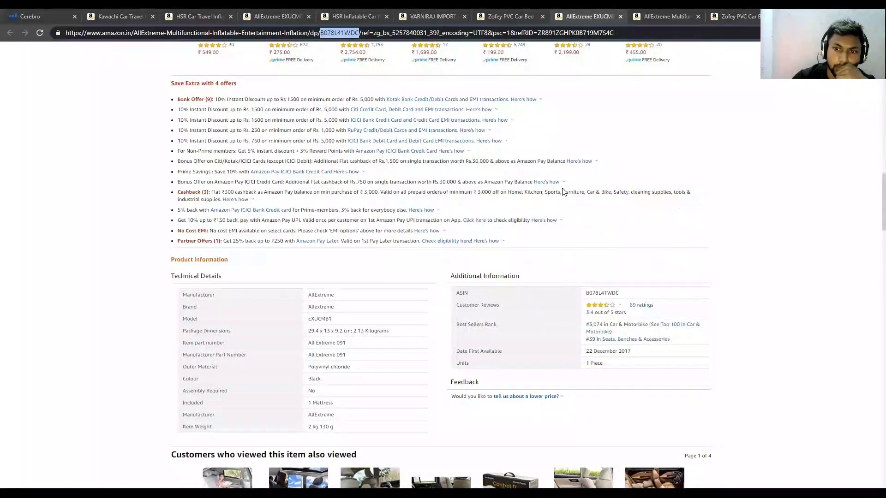
scroll(592, 325, up, 20)
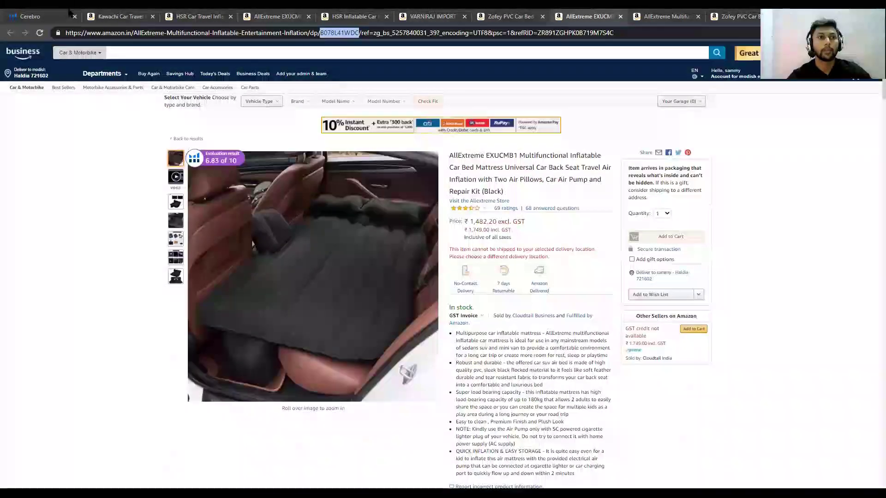
- Review the AllExtreme EXUCMB1 listing once more and remove its ASIN B078L41WDC from the Cerebro lookup
click(15, 13)
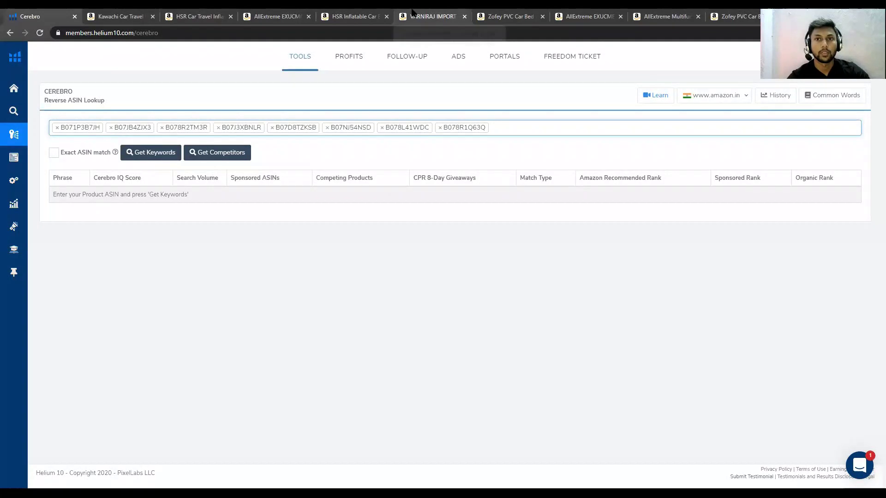
click(578, 14)
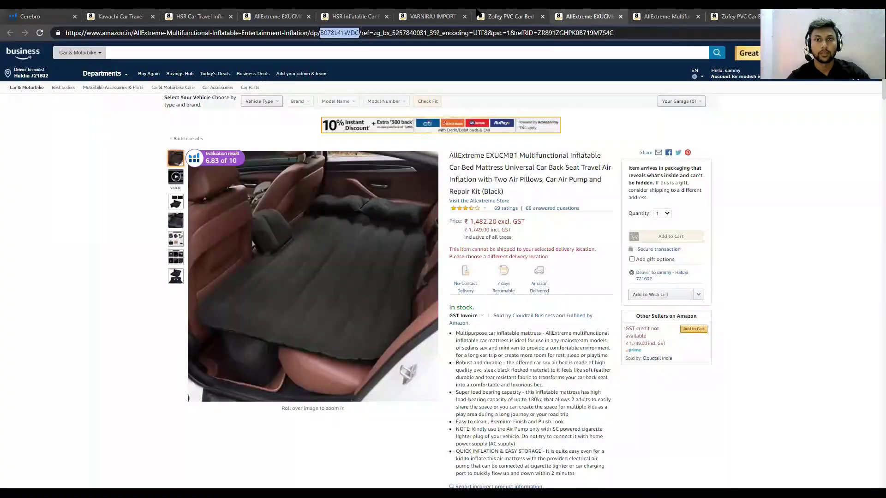
click(429, 16)
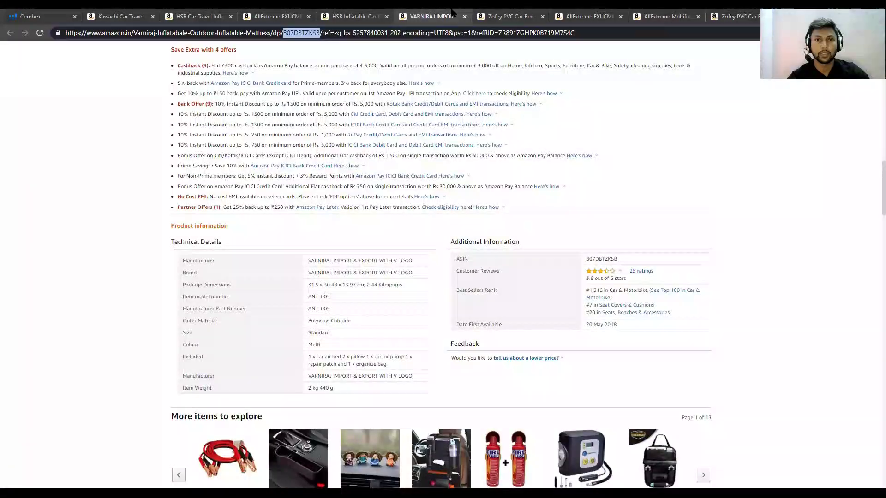
click(507, 16)
click(586, 16)
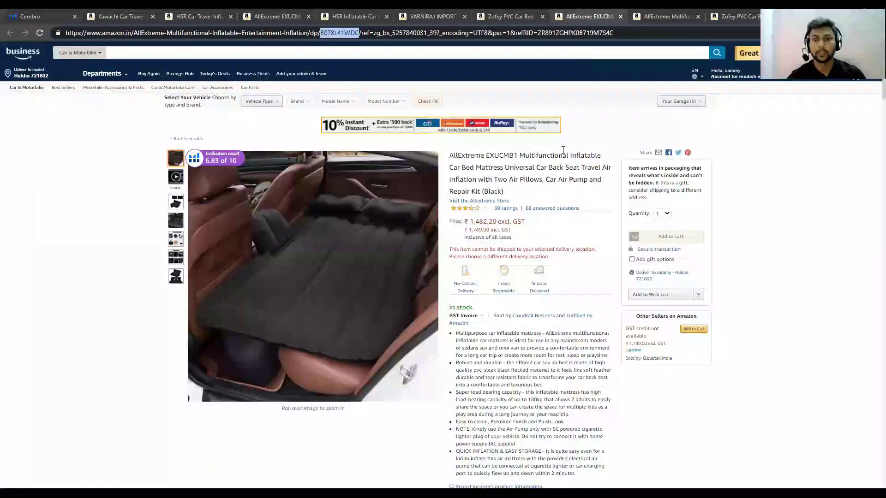
scroll(544, 277, down, 15)
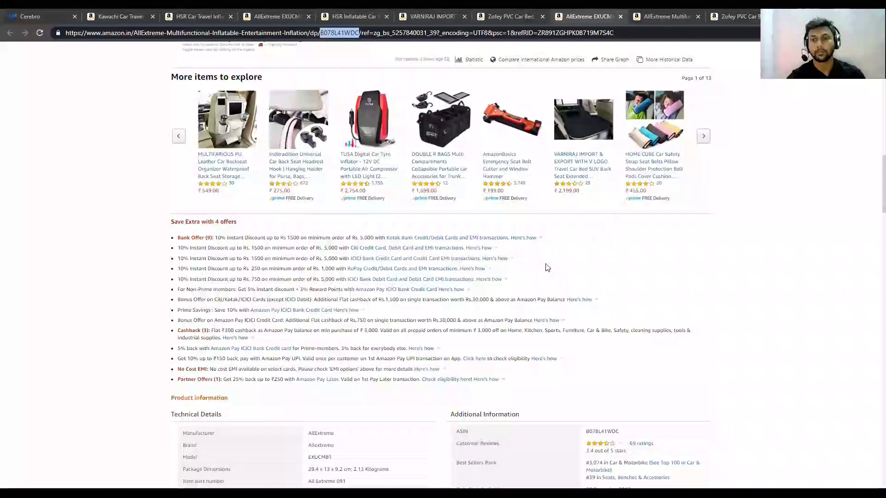
scroll(546, 263, up, 10)
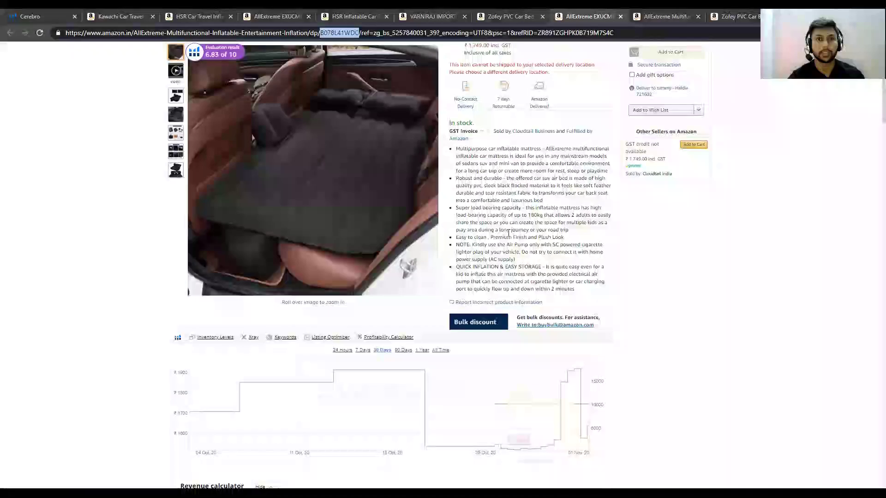
click(44, 12)
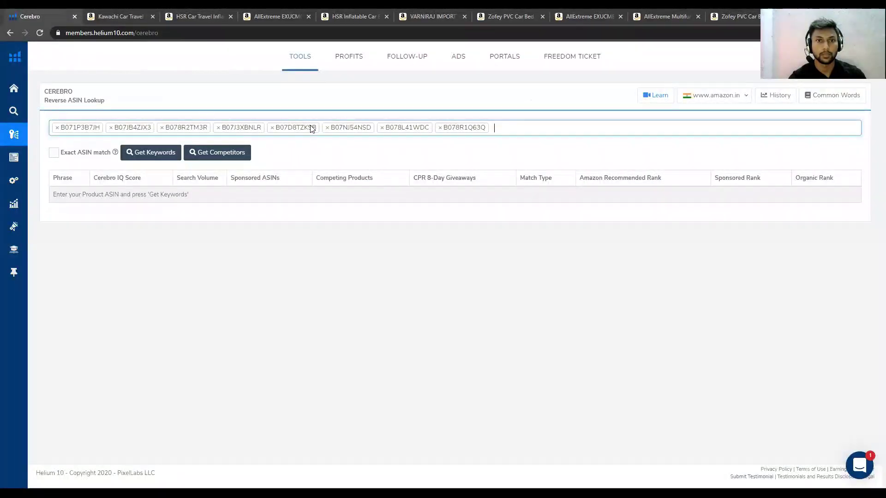
click(383, 128)
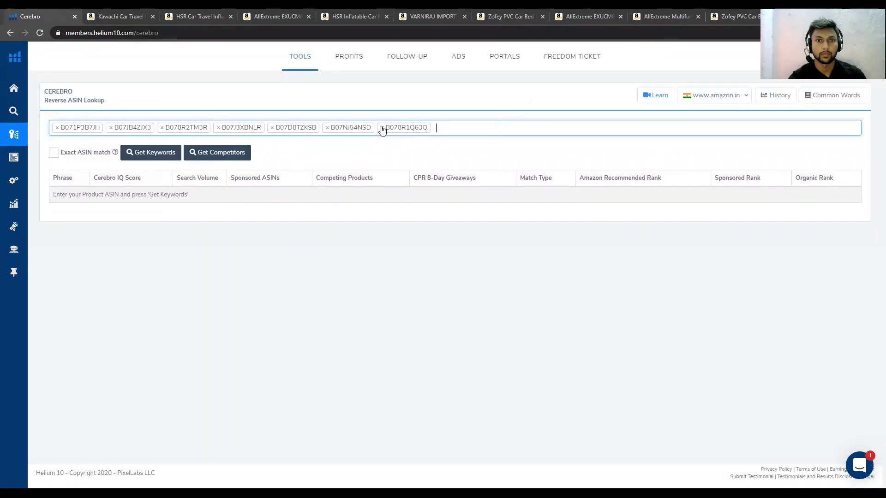
- Try again to enter the Zofey ASIN B07NJ54NSD as a further product in the Cerebro lookup
text(B07NJ54NSD)
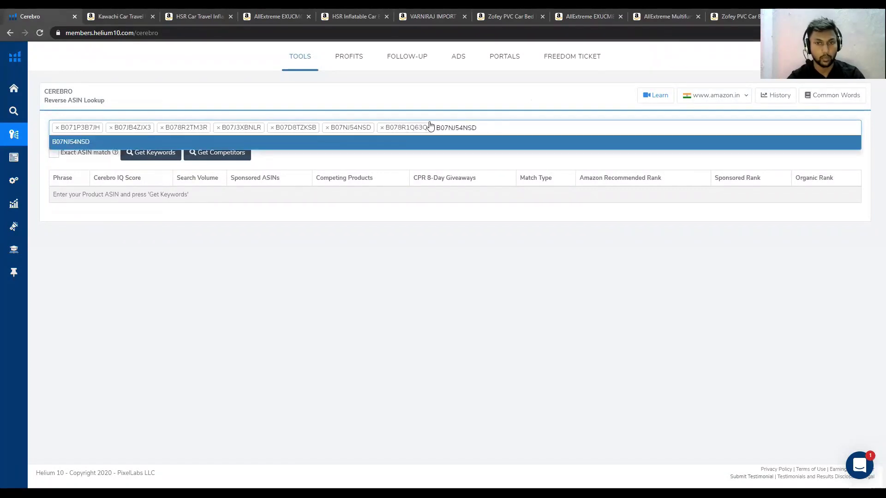
key(Return)
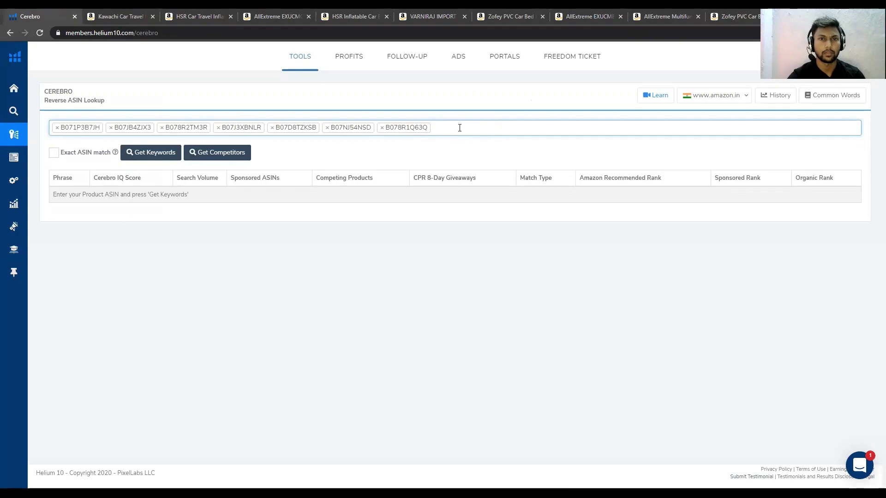
click(738, 13)
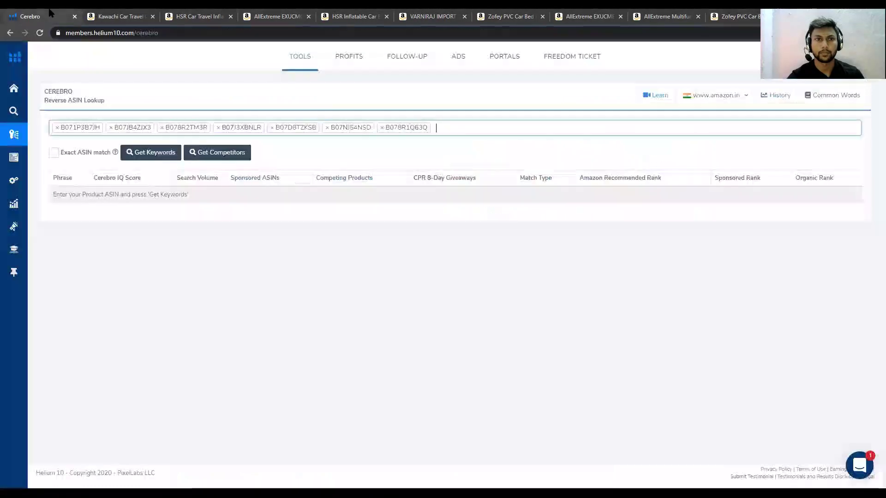
click(50, 14)
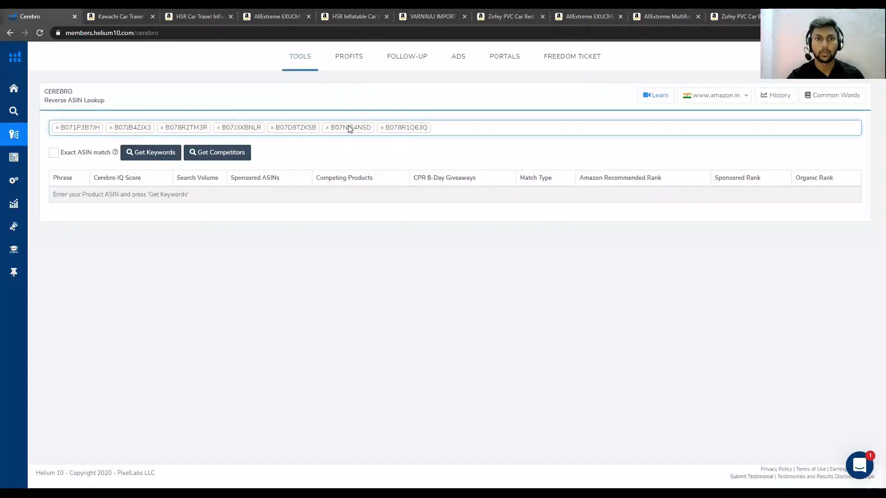
- Reopen the closed LEOPAX inflatable travel car bed listing and look through its product details
click(427, 14)
click(530, 14)
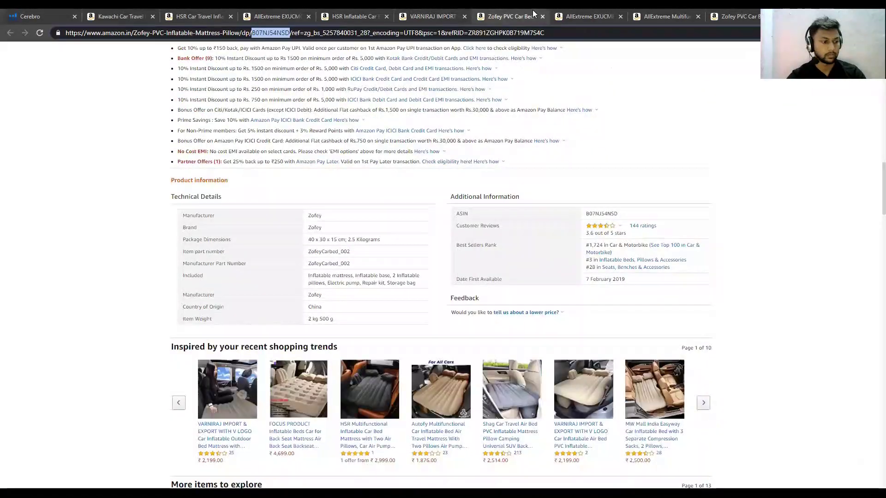
key(ctrl+shift+t)
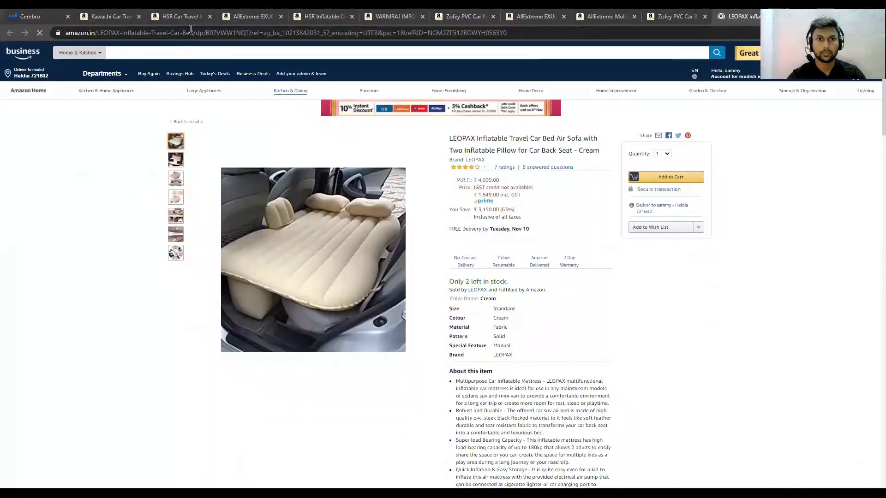
click(206, 33)
scroll(275, 115, down, 15)
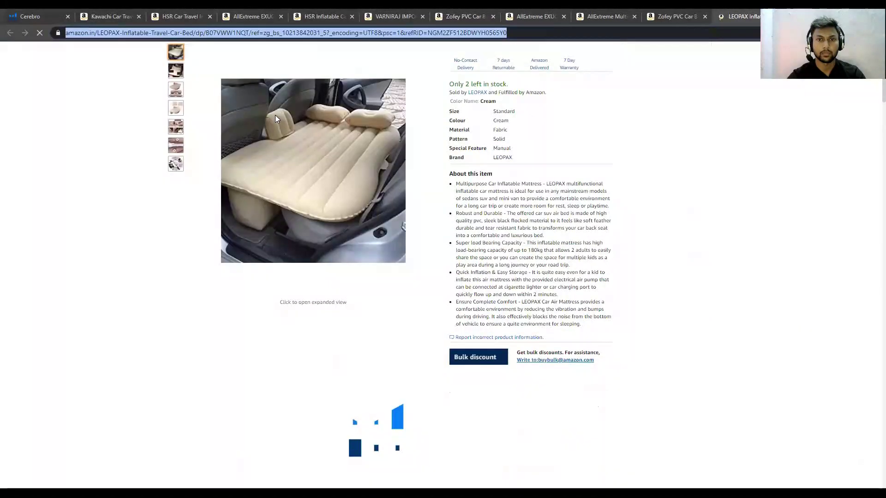
scroll(265, 244, down, 4)
scroll(265, 244, up, 7)
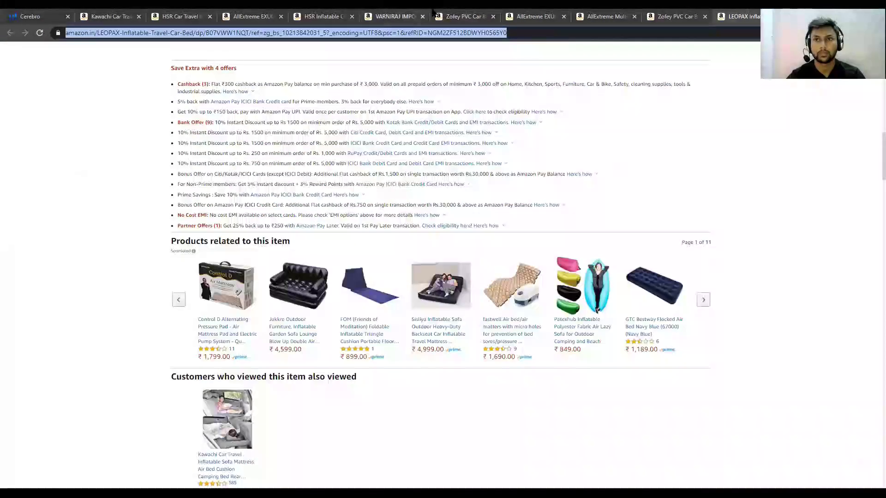
- Review the price history and revenue data of the AllExtreme B078R1Q63Q listing and open the Air Beds bestseller list
click(606, 16)
scroll(568, 162, down, 20)
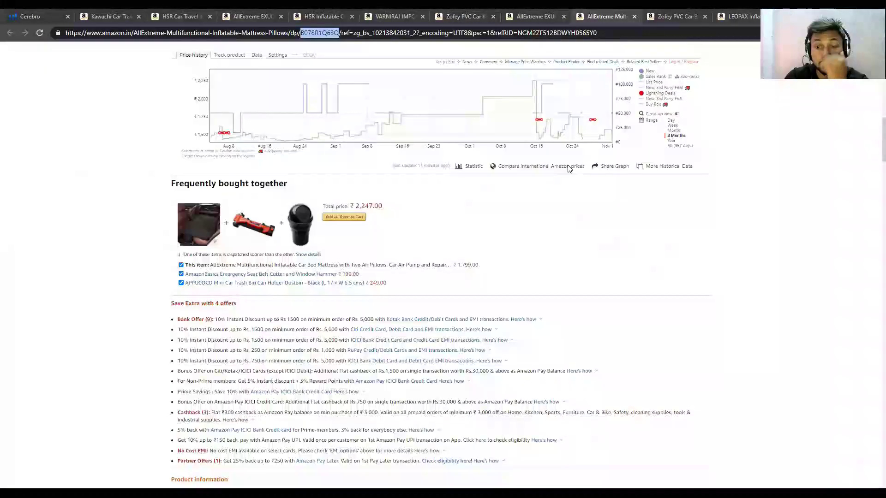
scroll(568, 169, up, 15)
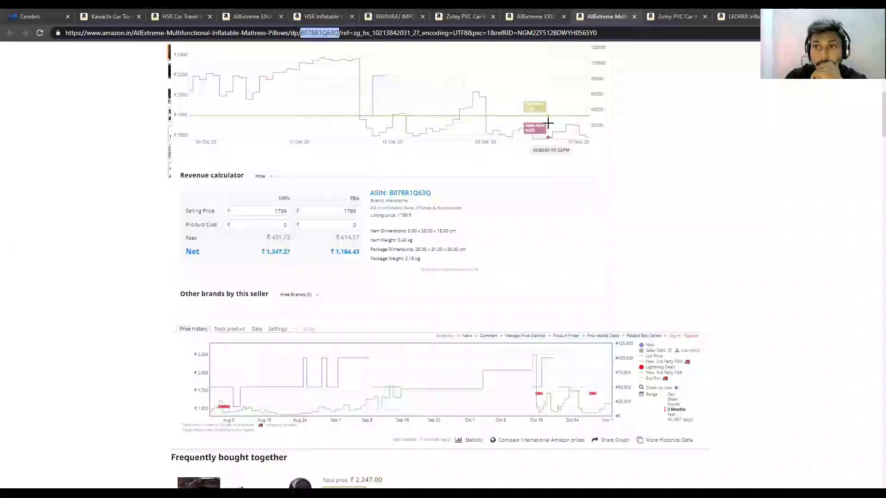
click(461, 16)
click(405, 19)
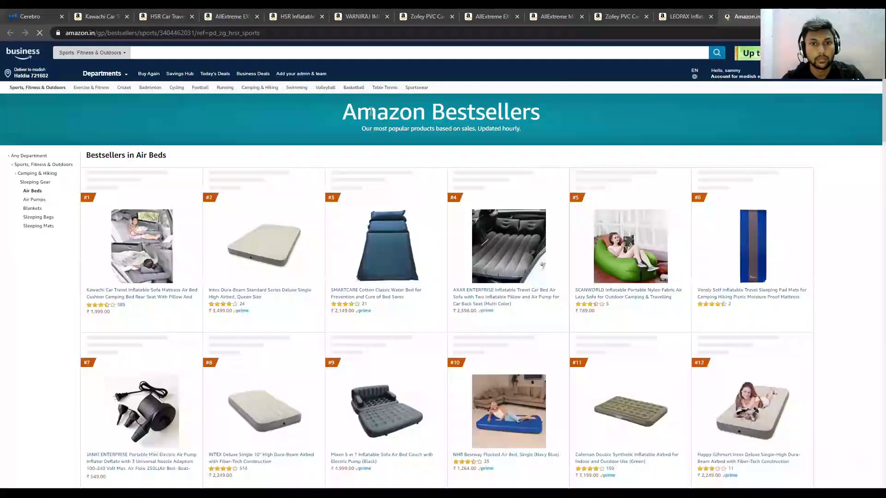
- Look over the AllExtreme B078L41WDC listing and add its ASIN to the Cerebro lookup
click(489, 17)
scroll(480, 133, down, 15)
scroll(462, 124, up, 14)
mouse_move(416, 109)
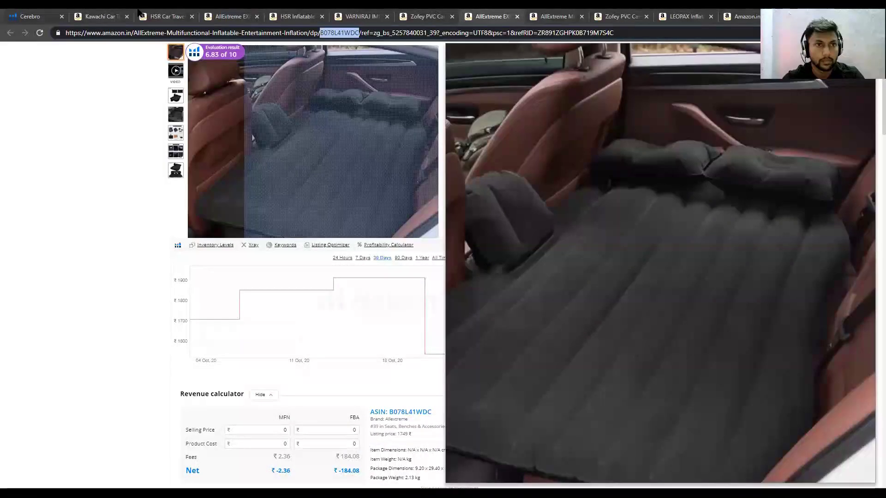
click(30, 16)
text(B078L41WDC)
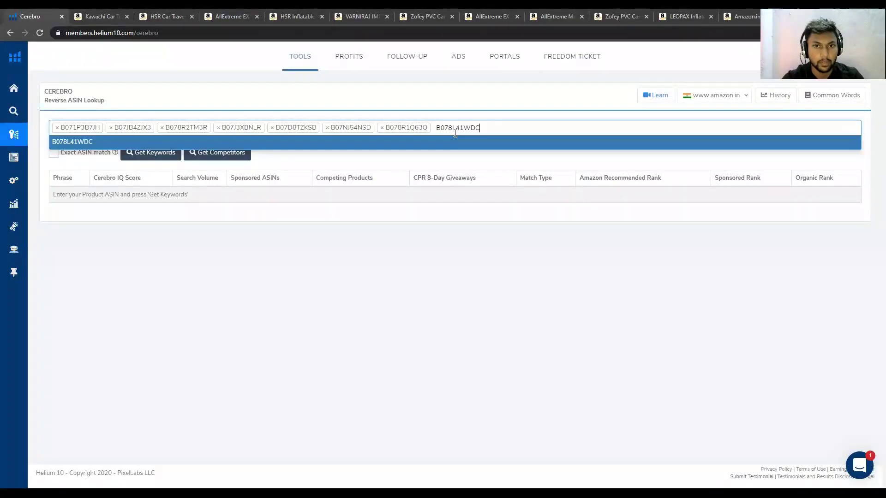
click(454, 142)
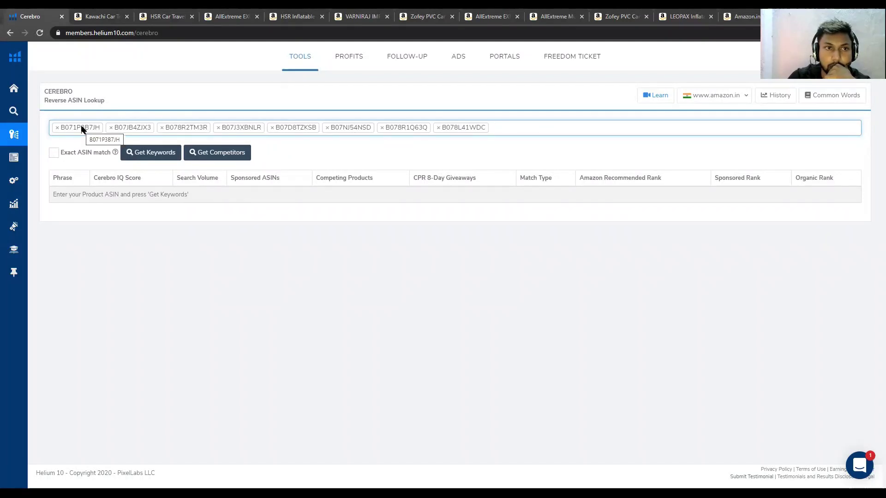
- Check the ASINs entered in Cerebro against the open Kawachi, HSR, AllExtreme, VARNIRAJ and first Zofey listings
click(94, 18)
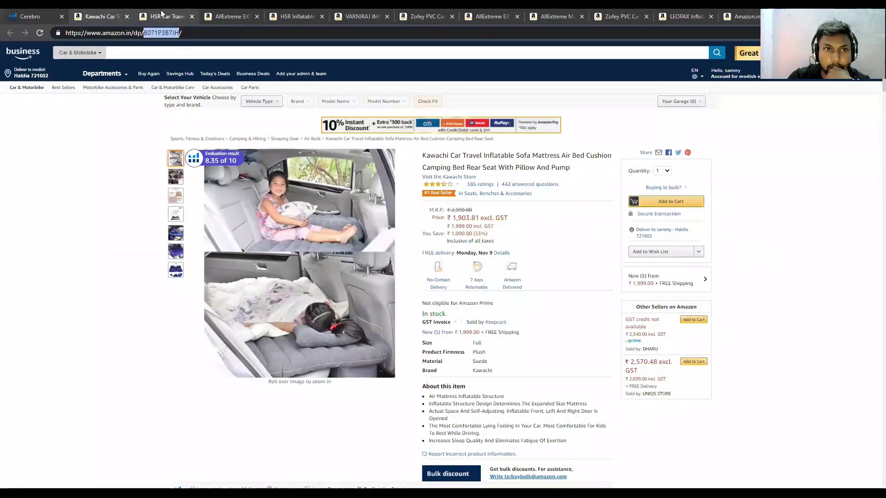
click(162, 15)
click(46, 14)
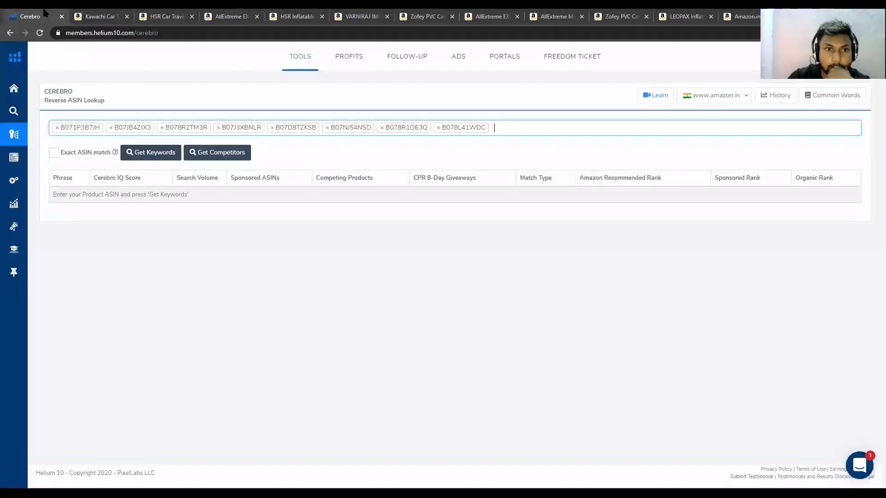
click(220, 14)
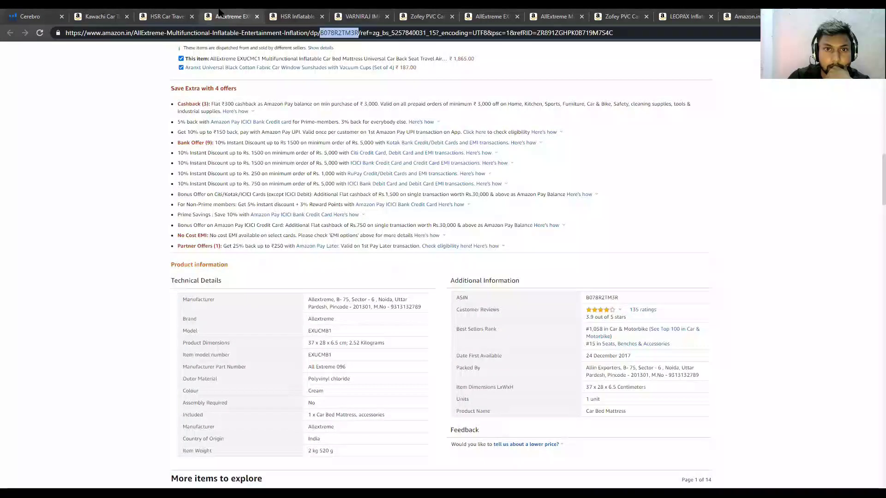
click(297, 14)
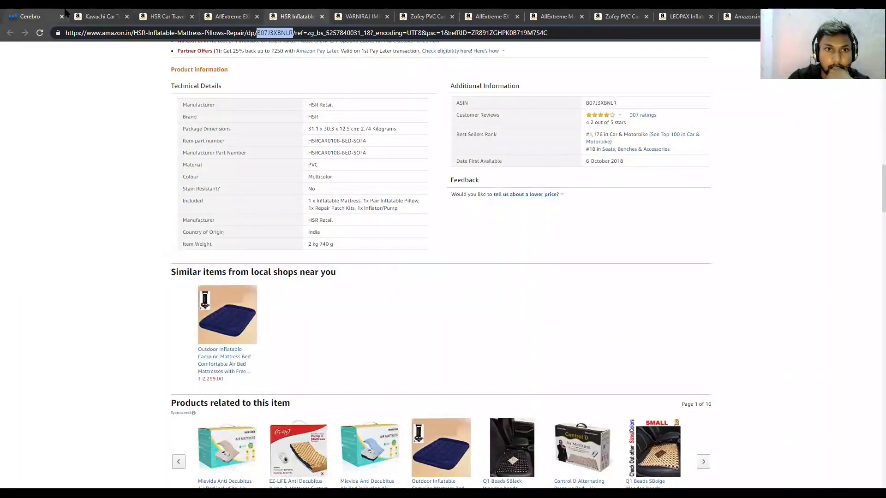
click(51, 15)
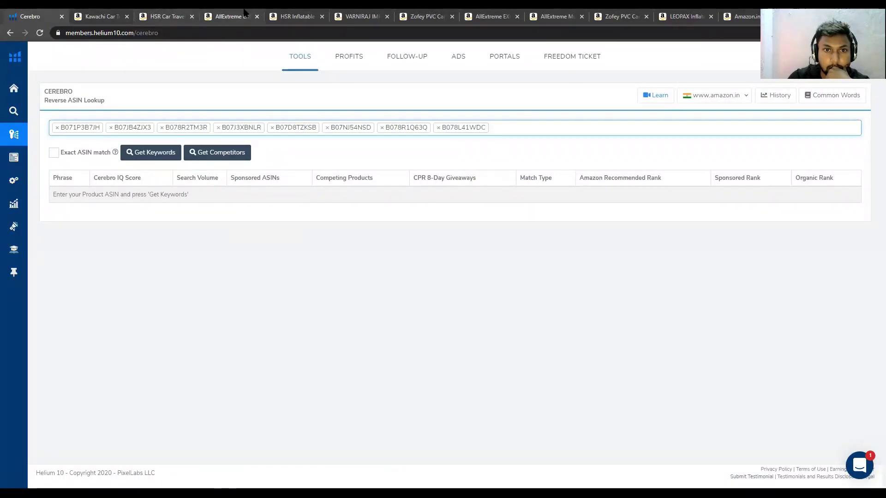
click(297, 15)
click(348, 14)
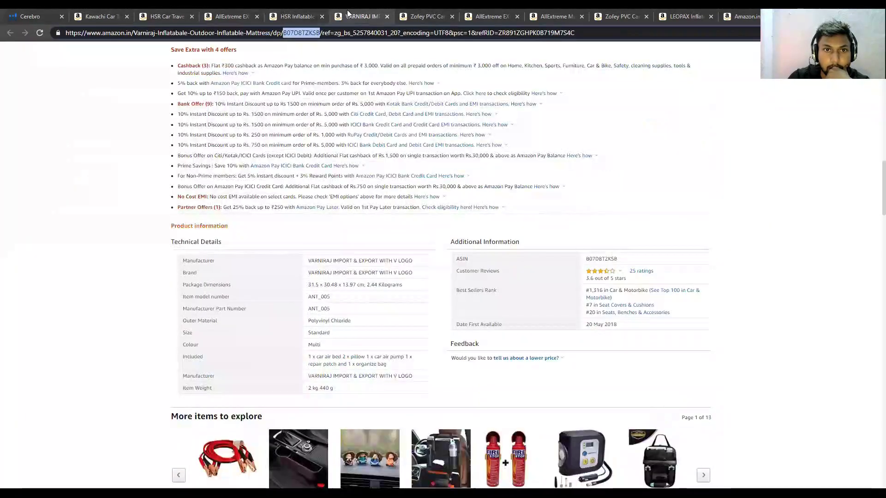
click(411, 18)
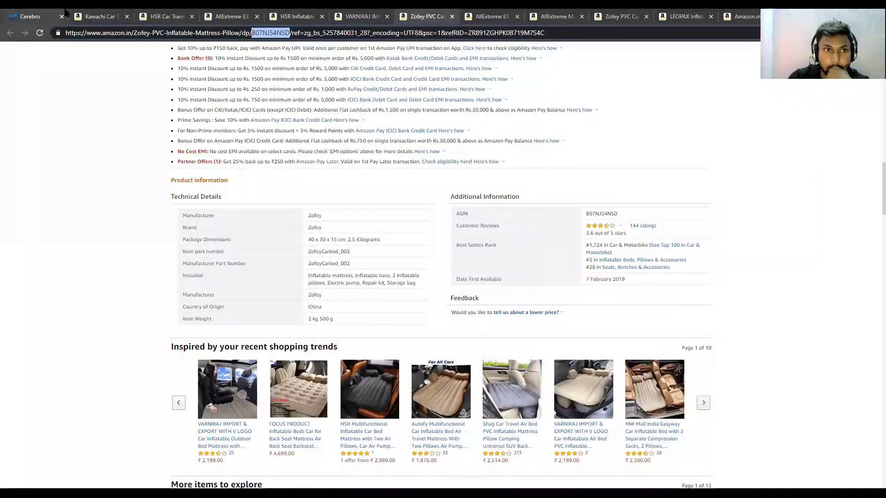
click(33, 16)
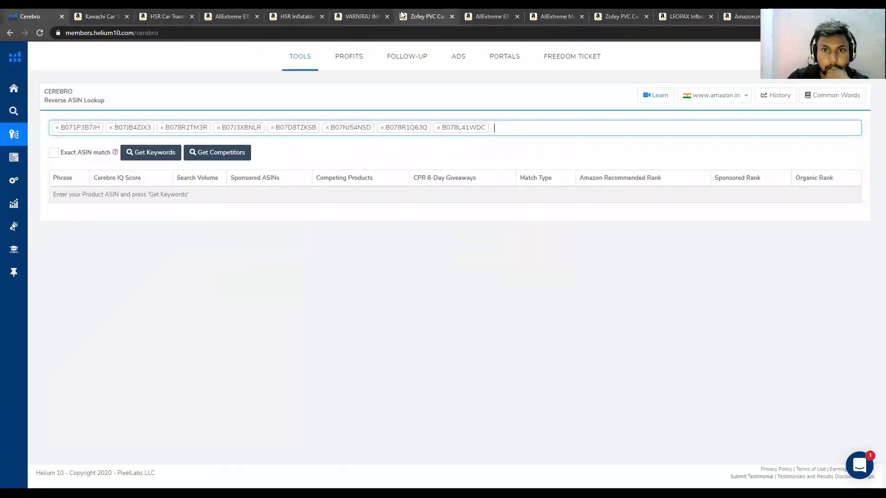
- Compare the remaining AllExtreme, duplicate Zofey and LEOPAX listings with the ASINs entered in Cerebro
click(417, 16)
click(483, 17)
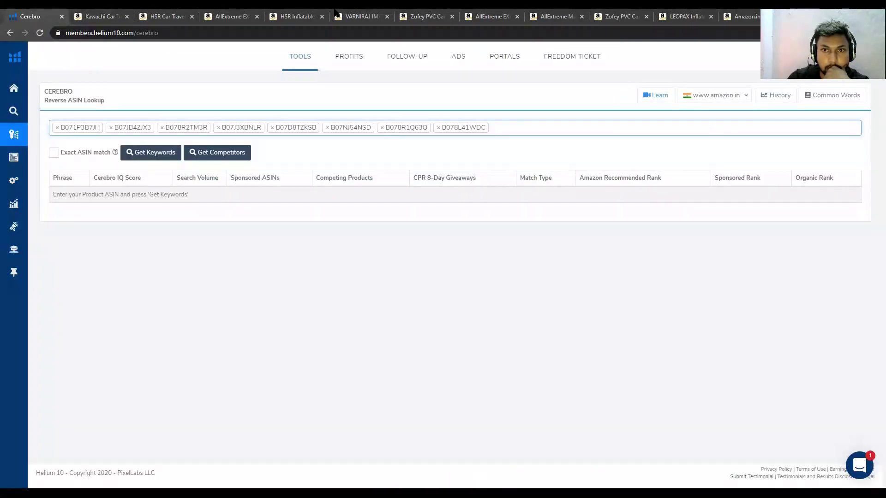
click(503, 17)
click(549, 16)
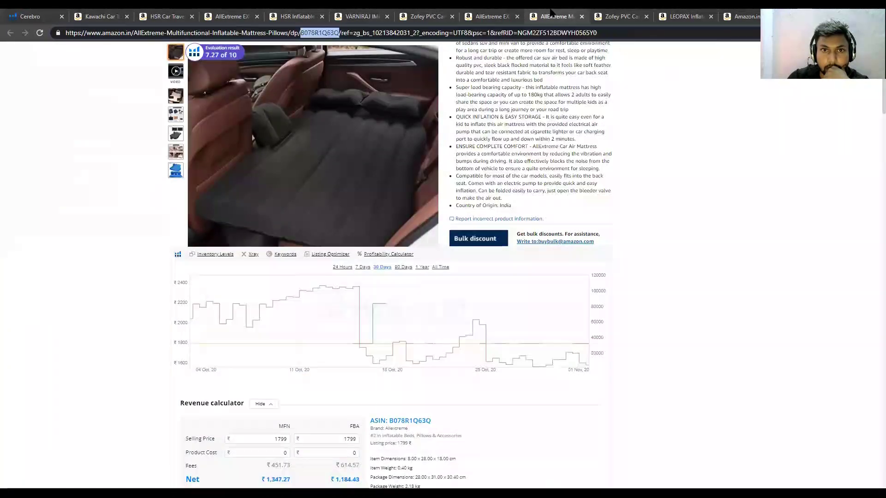
click(46, 12)
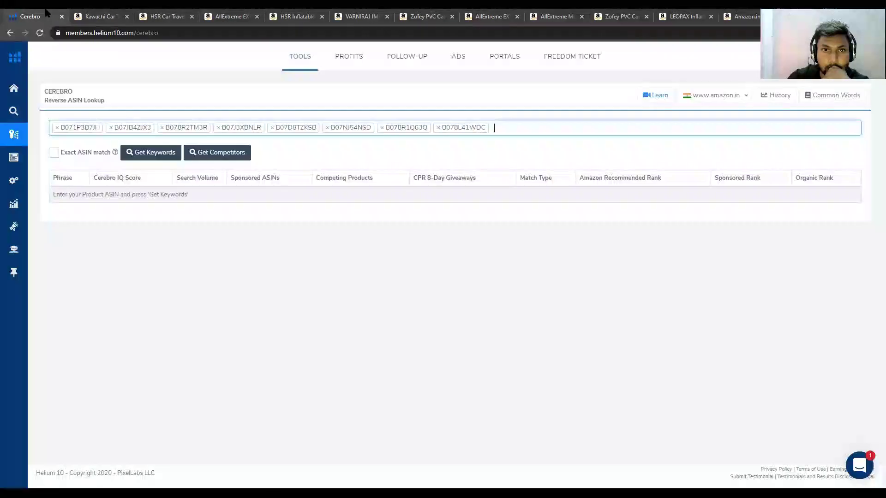
click(599, 13)
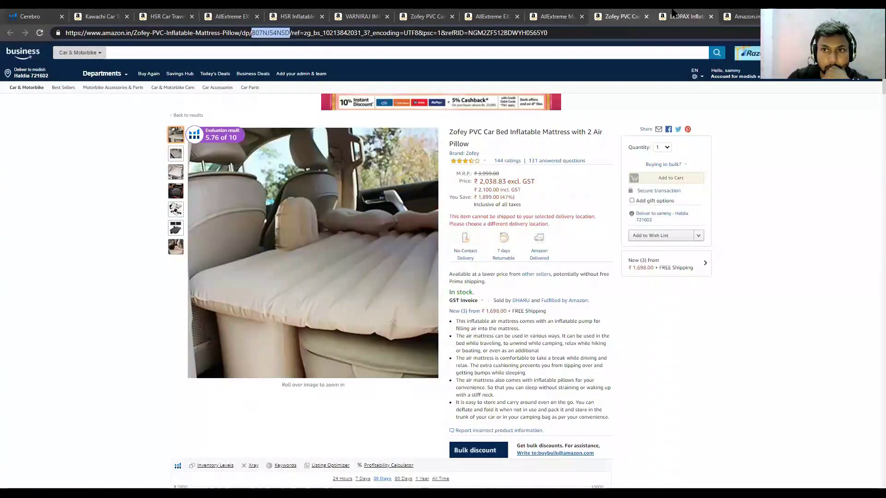
click(685, 17)
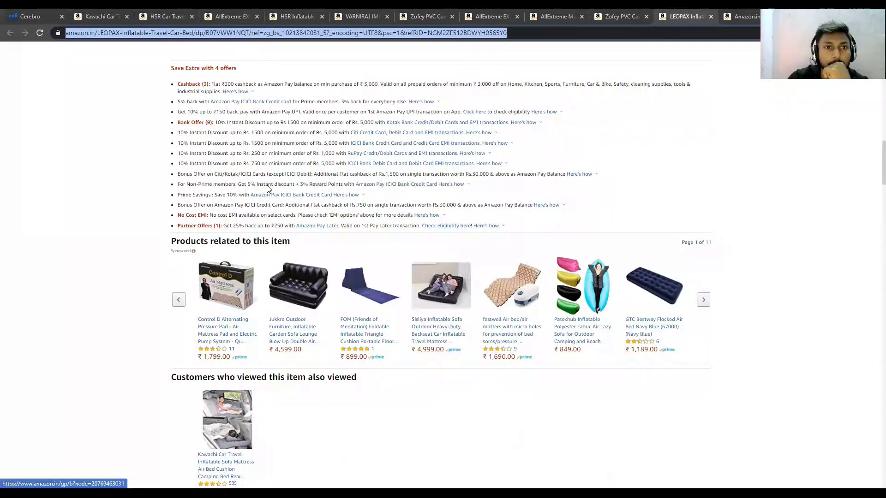
scroll(277, 194, up, 9)
scroll(412, 262, up, 10)
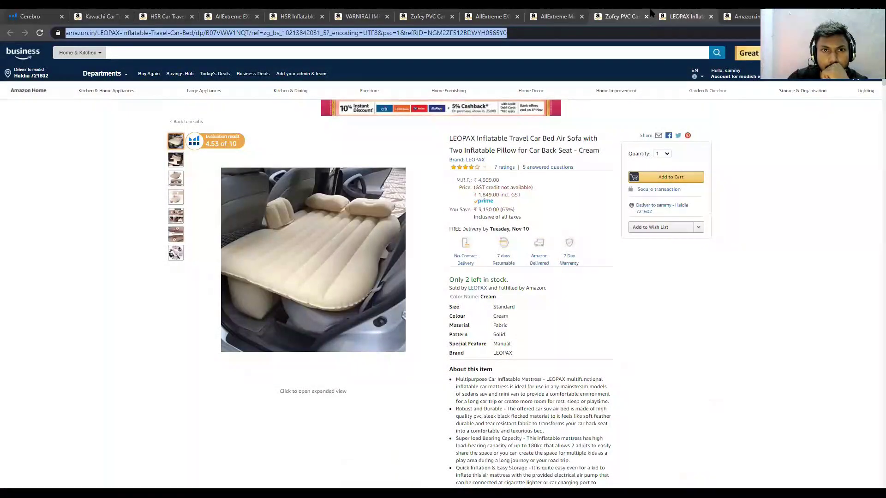
click(32, 17)
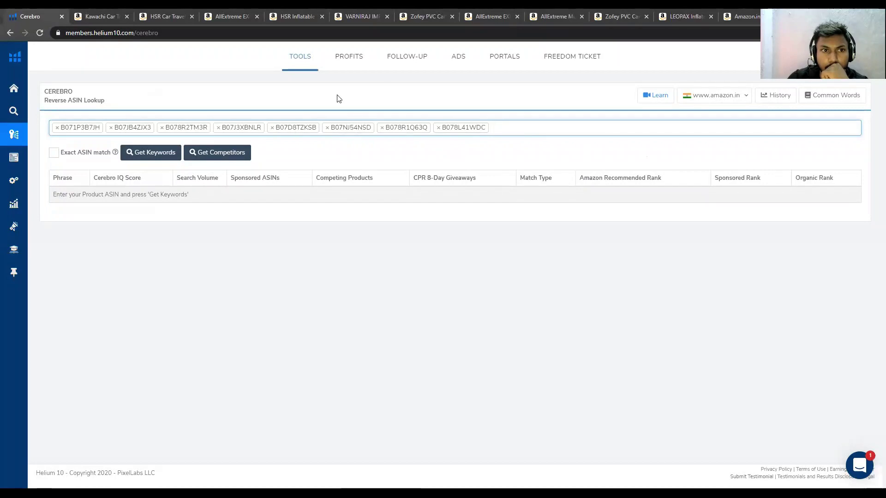
click(615, 9)
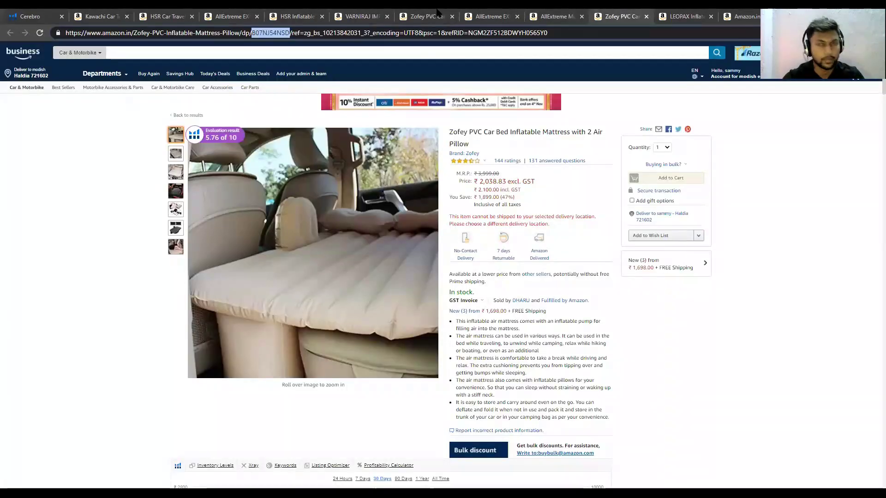
- Review the LEOPAX listing's product and revenue details, and close it together with the Air Beds bestseller list
click(687, 16)
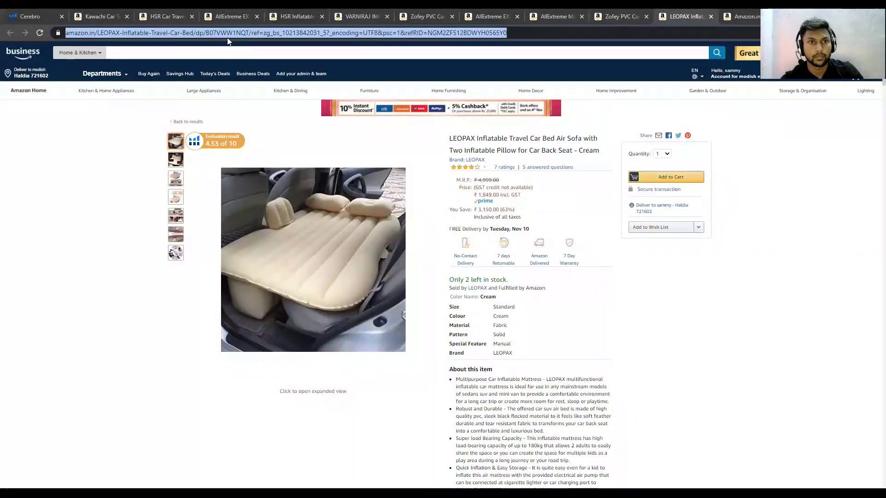
click(391, 317)
scroll(392, 318, down, 15)
scroll(384, 304, down, 14)
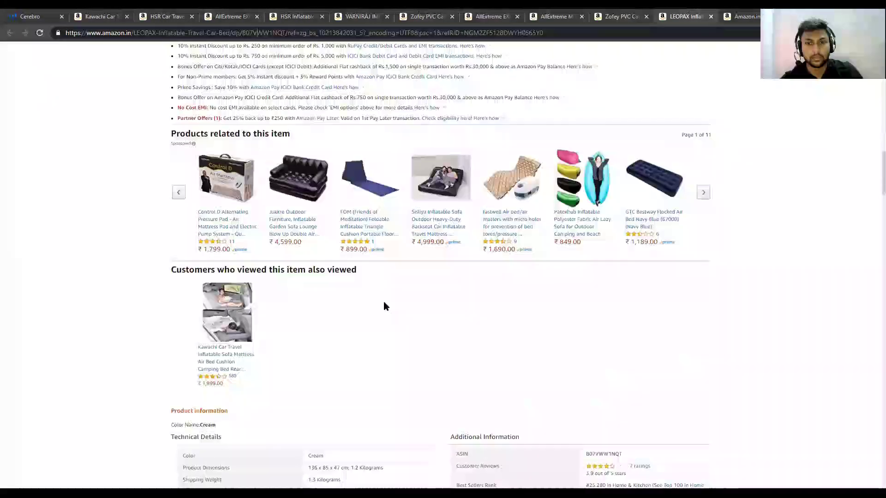
scroll(388, 310, up, 9)
scroll(384, 389, up, 20)
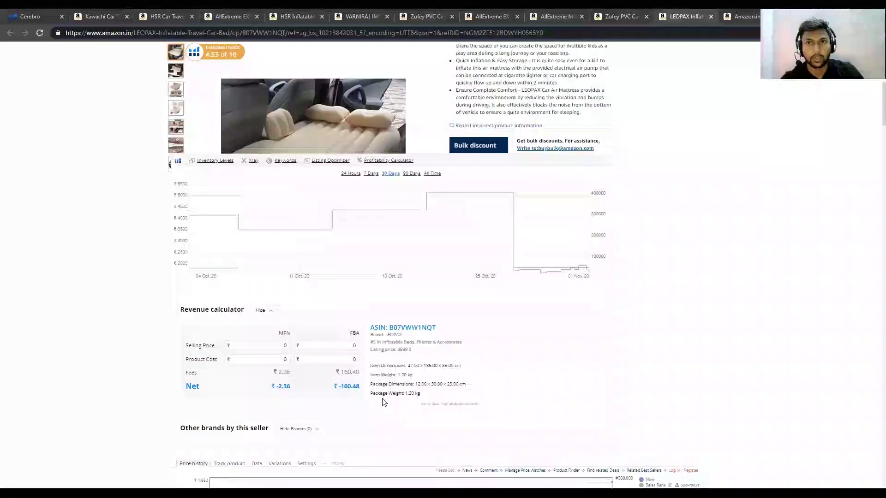
click(710, 17)
click(711, 17)
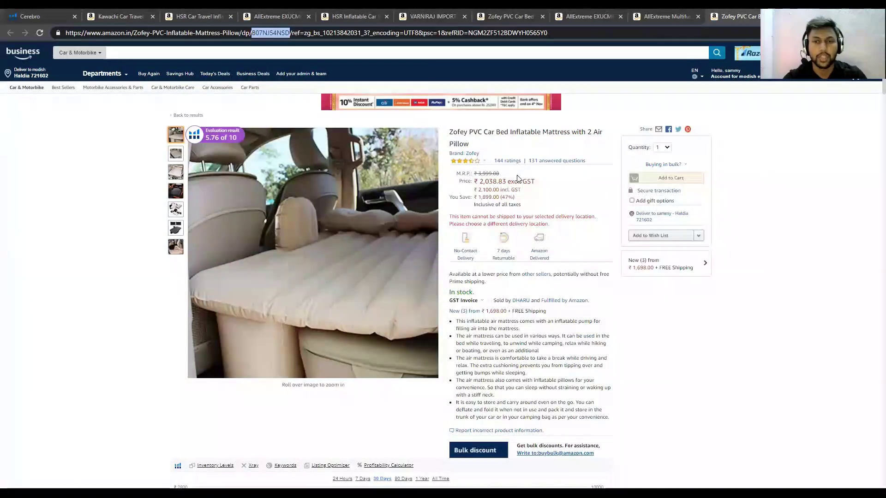
- Retrieve the keywords for the ASINs entered in Cerebro and set the minimum search volume filter to 300
click(39, 16)
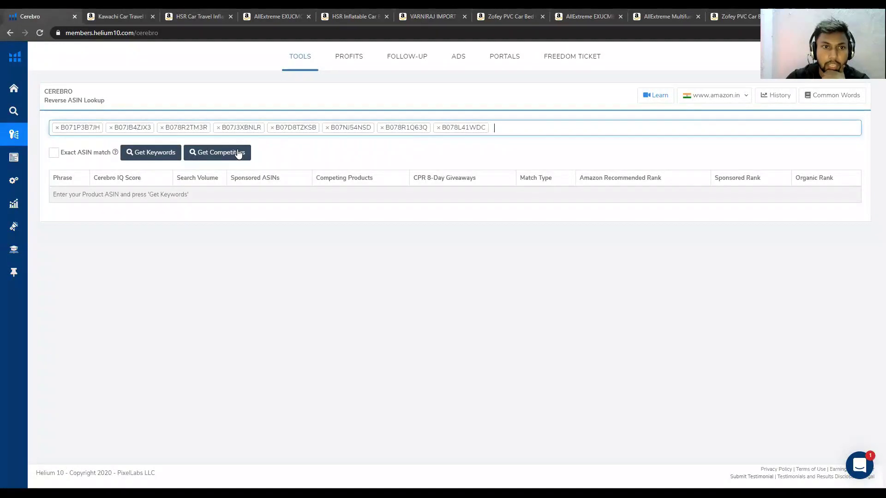
click(161, 153)
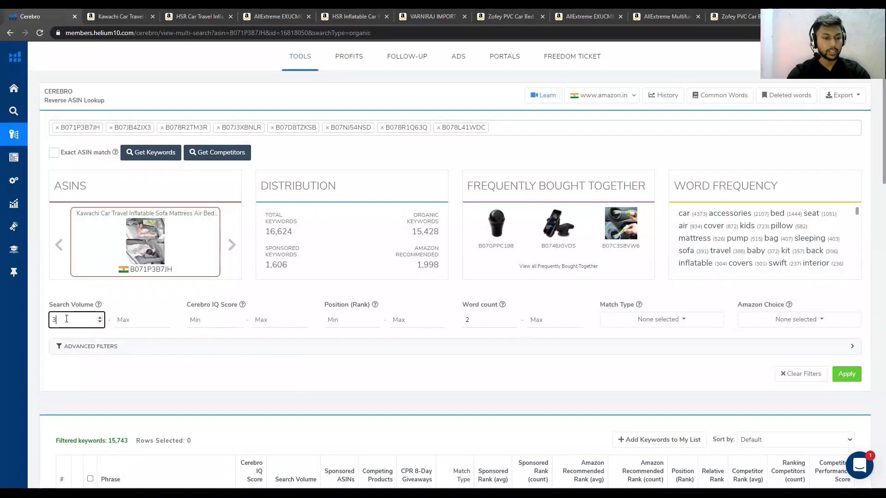
click(137, 319)
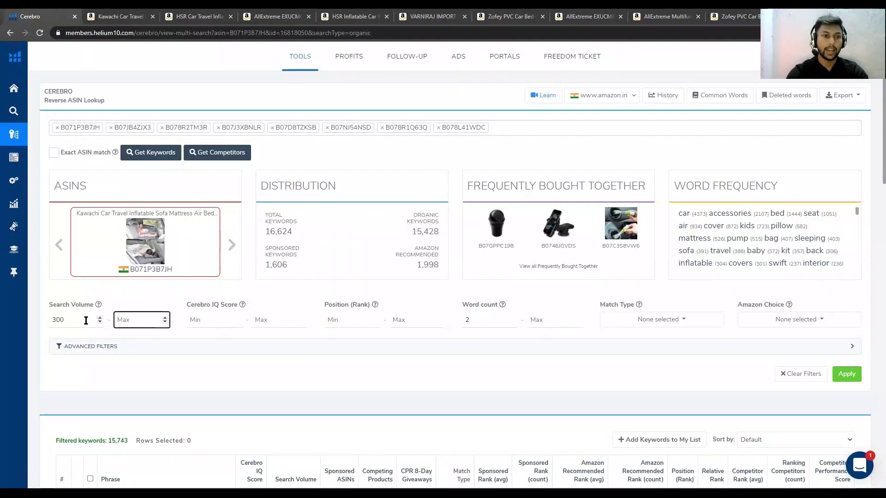
click(100, 368)
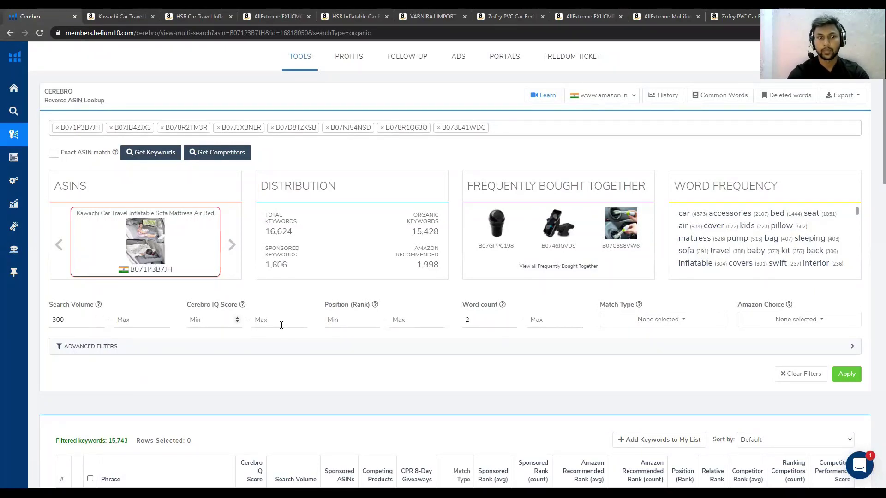
- Set the minimum word count to 1 and limit the keyword match type to Organic
double_click(465, 320)
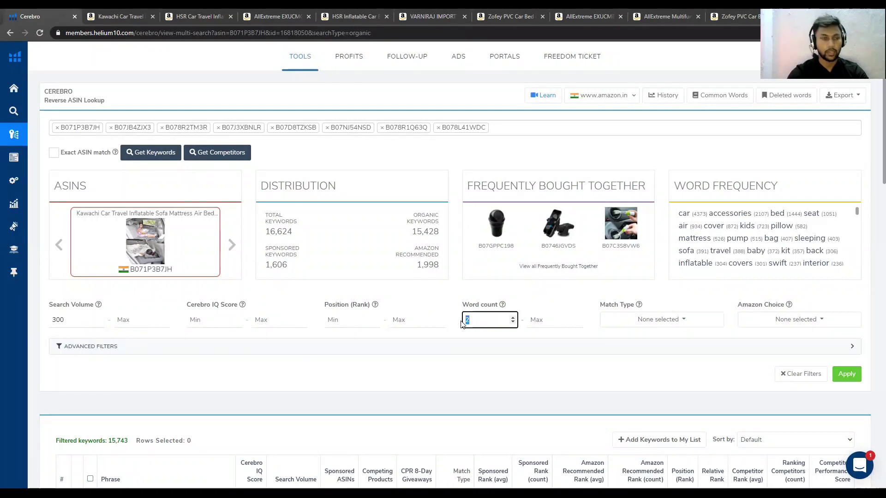
text(1)
click(701, 322)
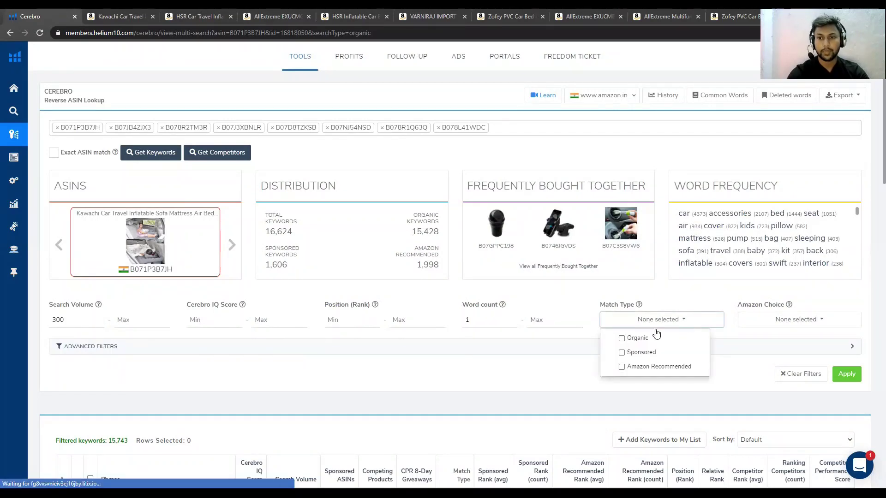
click(639, 338)
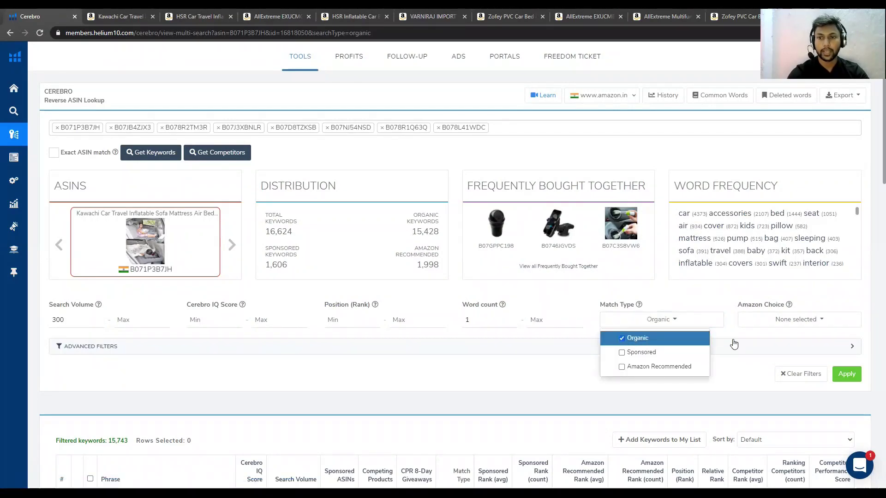
- Expand the advanced filters and set the minimum number of ranking competitors to 2
click(807, 352)
scroll(408, 306, down, 3)
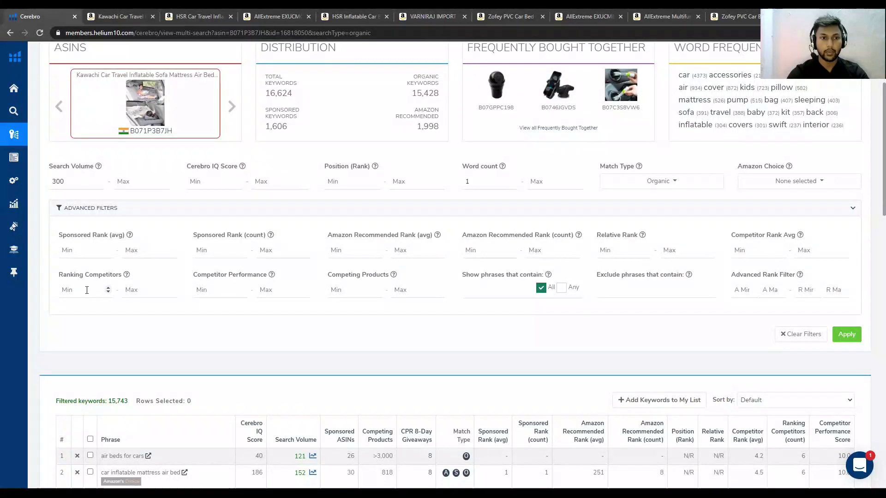
text(2)
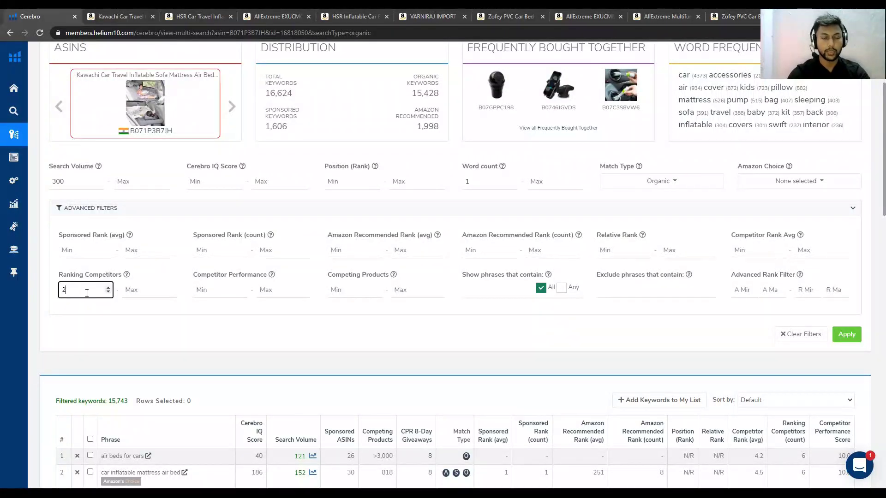
- Apply the keyword filters in Cerebro and check how many keywords remain
click(93, 324)
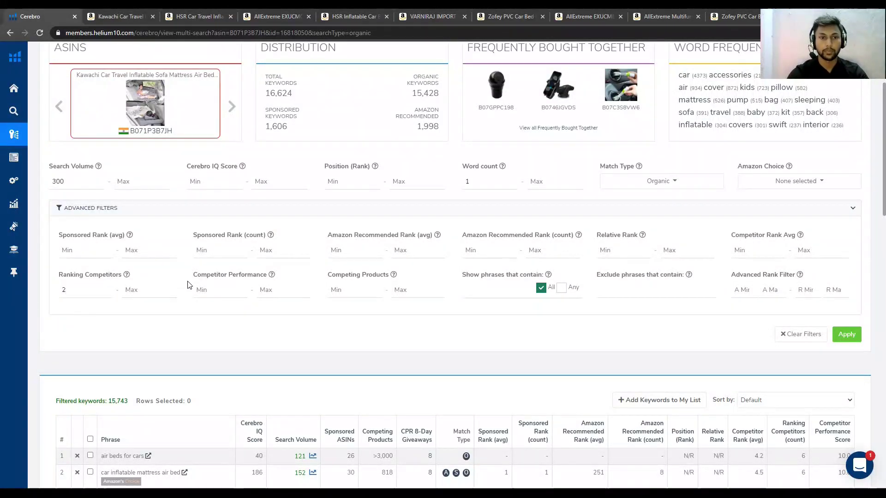
click(847, 334)
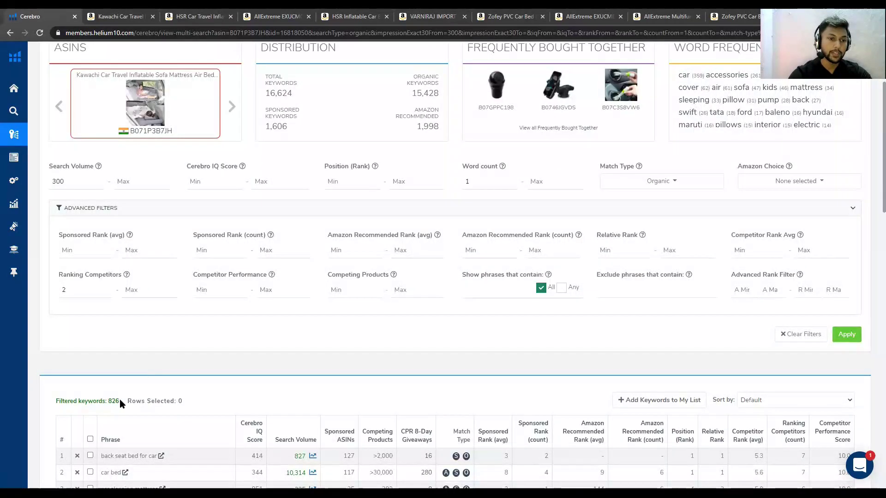
drag(114, 401, 121, 402)
click(208, 385)
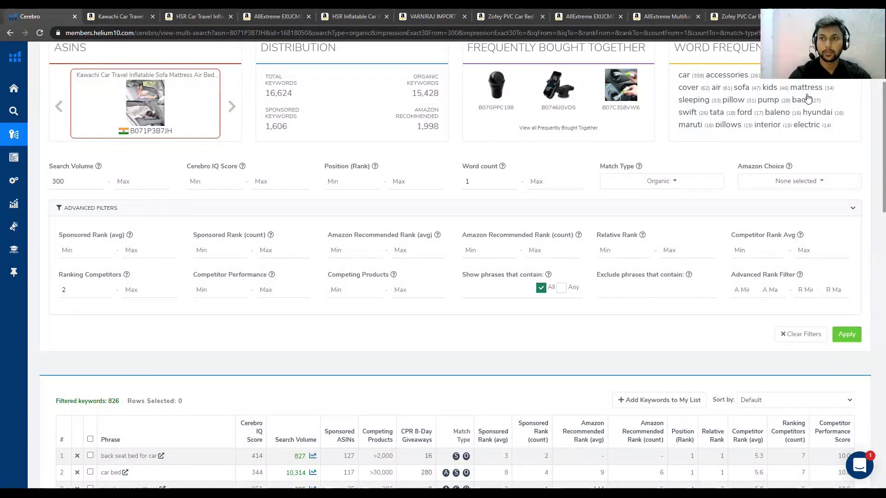
- Export the filtered keywords and save them to the Desktop as the CSV file IN_Cerebro_B071P3B7JH
scroll(807, 98, up, 3)
click(836, 95)
click(831, 111)
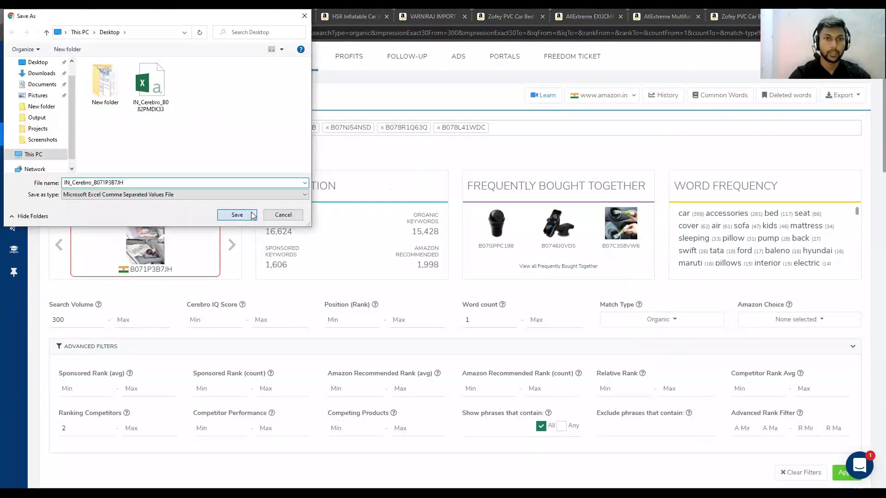
click(253, 216)
- Close all the Amazon product pages, leaving only Cerebro open in the browser
click(152, 17)
click(152, 17)
click(153, 17)
click(152, 16)
click(152, 17)
click(152, 16)
click(150, 18)
click(150, 18)
click(150, 18)
click(150, 18)
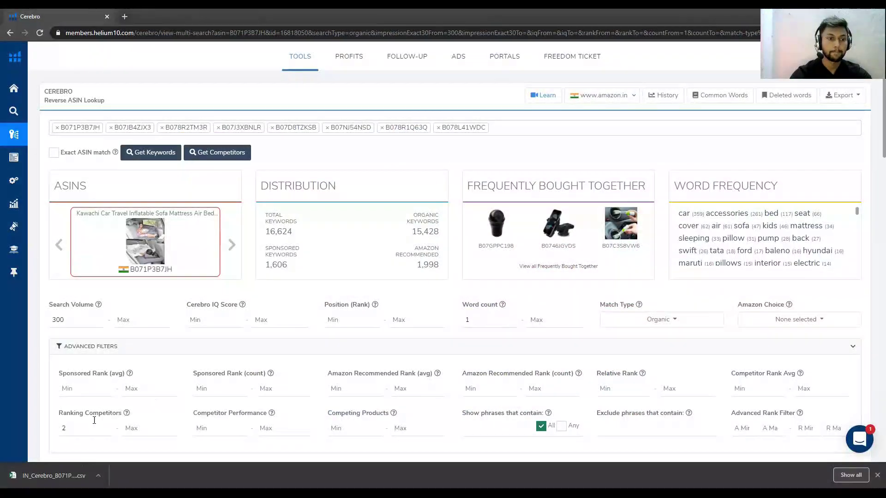
- Open the exported CSV and paste its keyword data into a new blank Google Sheets spreadsheet, starting at cell A1
click(64, 468)
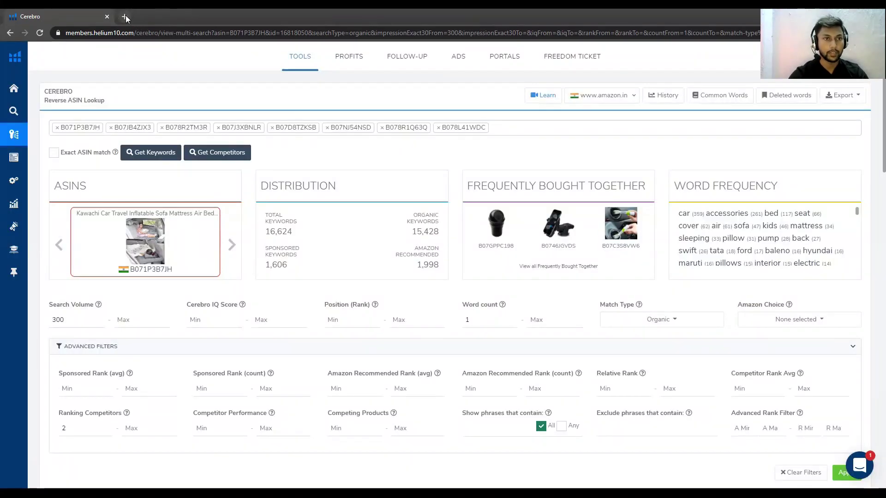
click(125, 17)
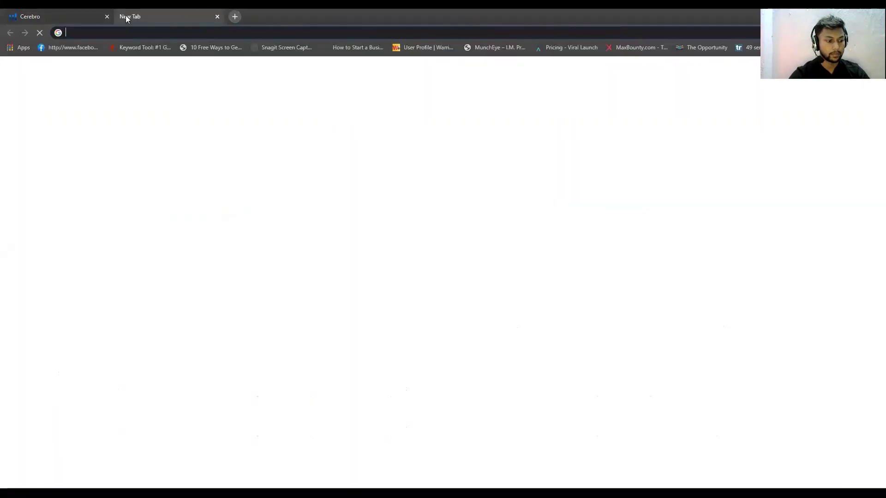
text(shee)
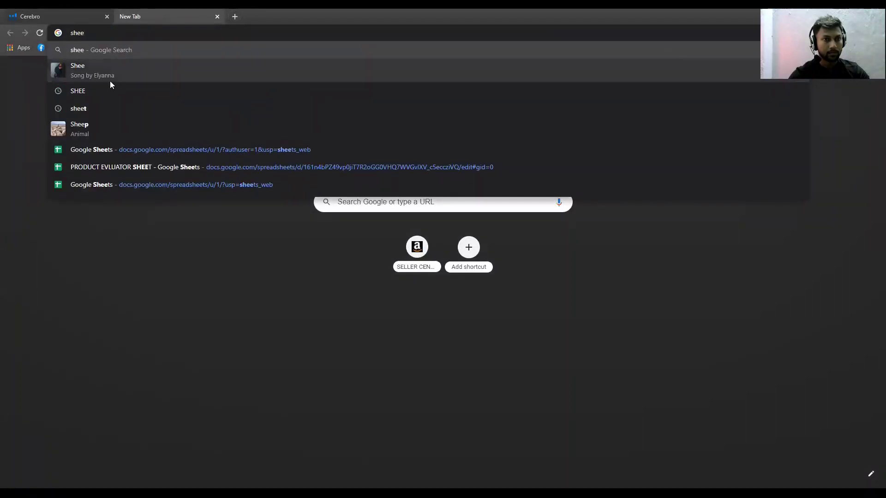
click(101, 147)
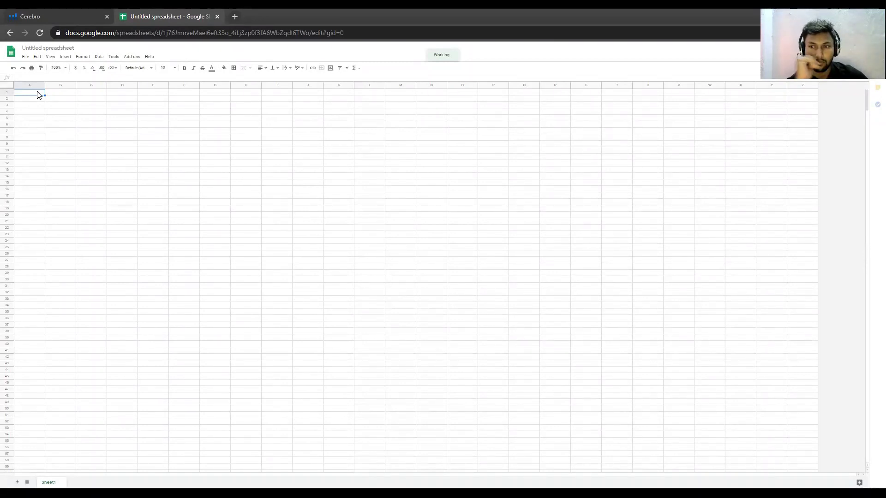
key(ctrl+v)
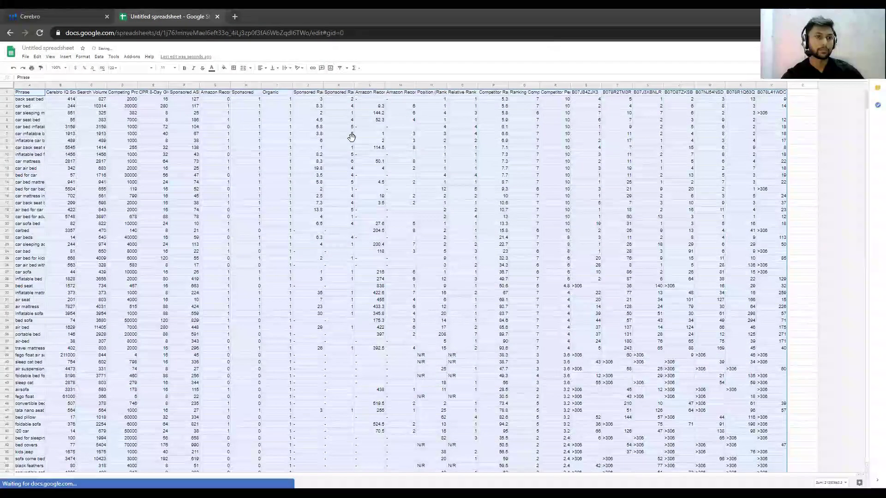
- Remove the Cerebro IQ Score column from the pasted keyword data
click(286, 184)
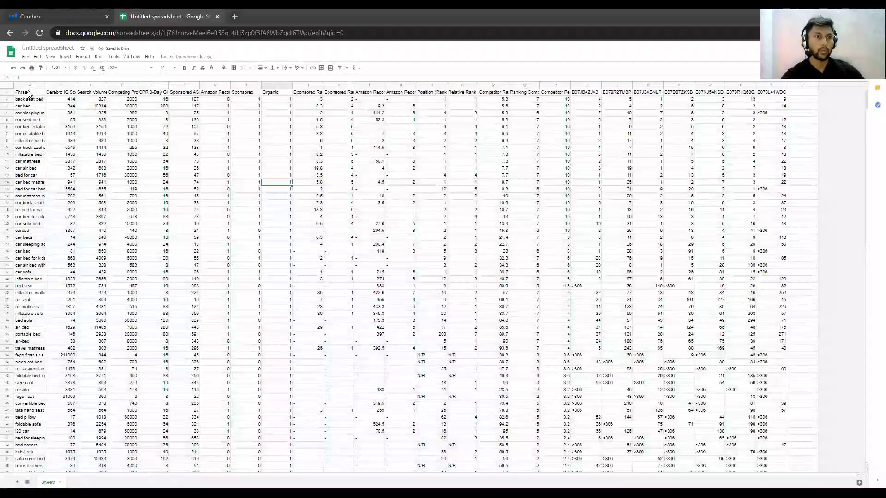
right_click(52, 85)
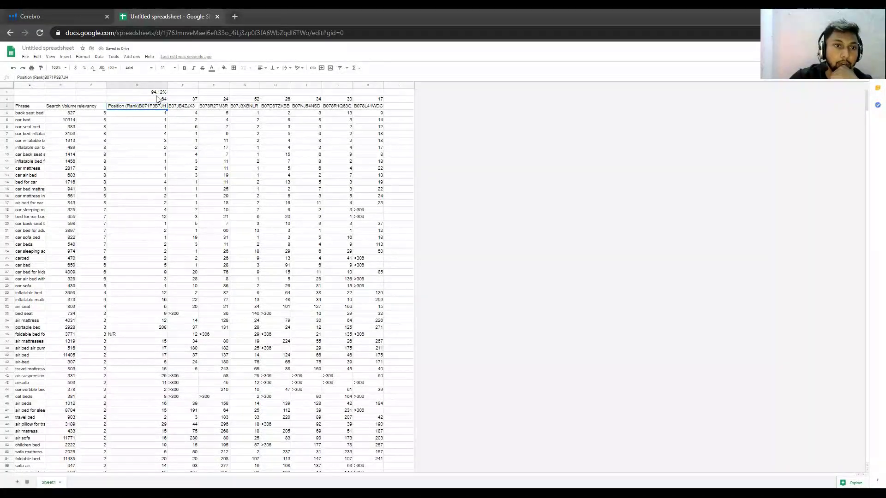
- Extend the percentage formula in D1 across to K1 and check the percentages of the competitor ASINs
click(163, 92)
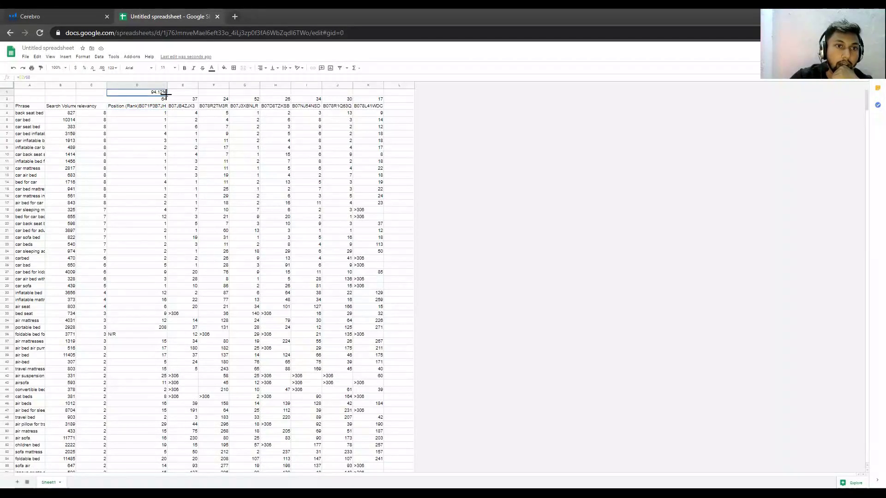
drag(188, 96, 364, 93)
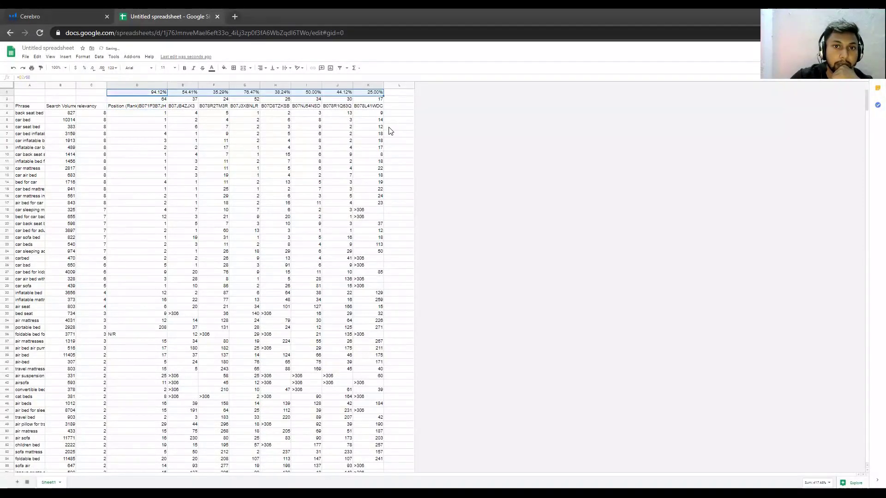
click(379, 132)
click(189, 95)
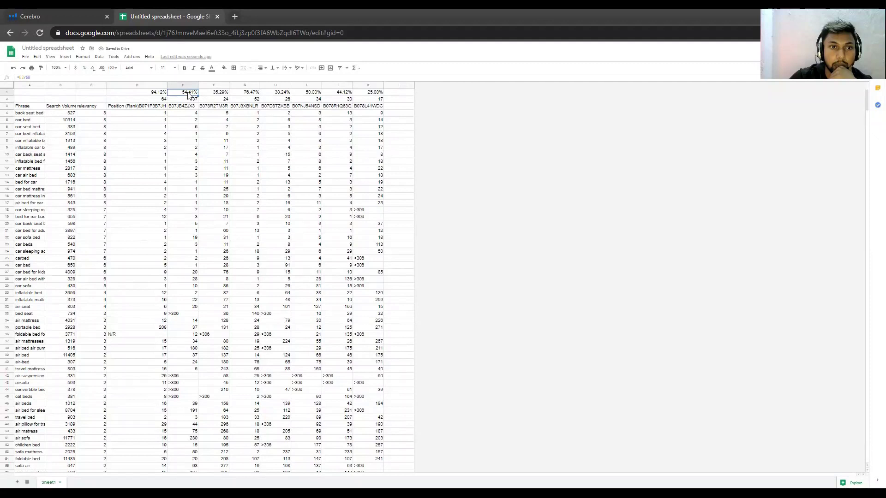
click(225, 94)
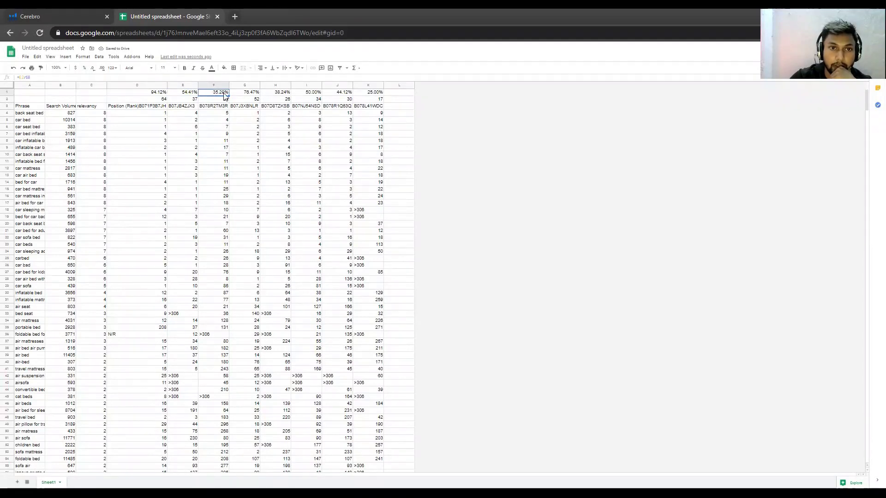
click(254, 95)
click(306, 174)
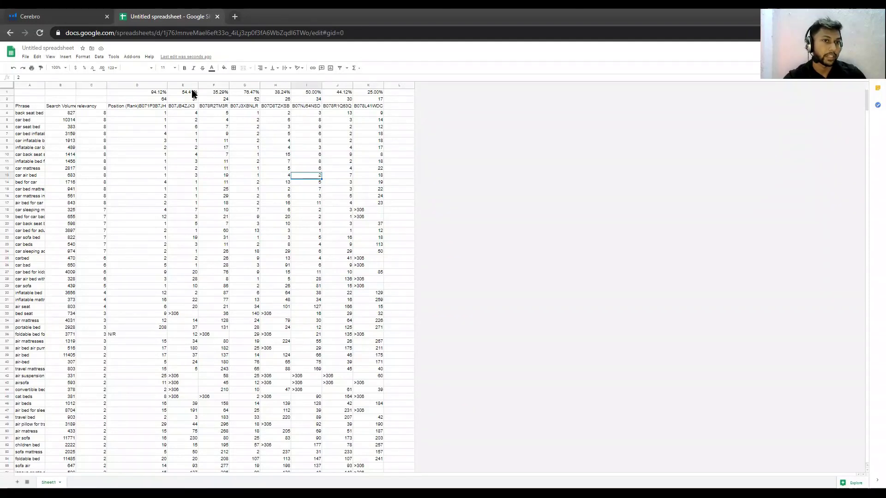
- Fill column D, the rank column of ASIN B071P3B7JH, with orange
click(148, 85)
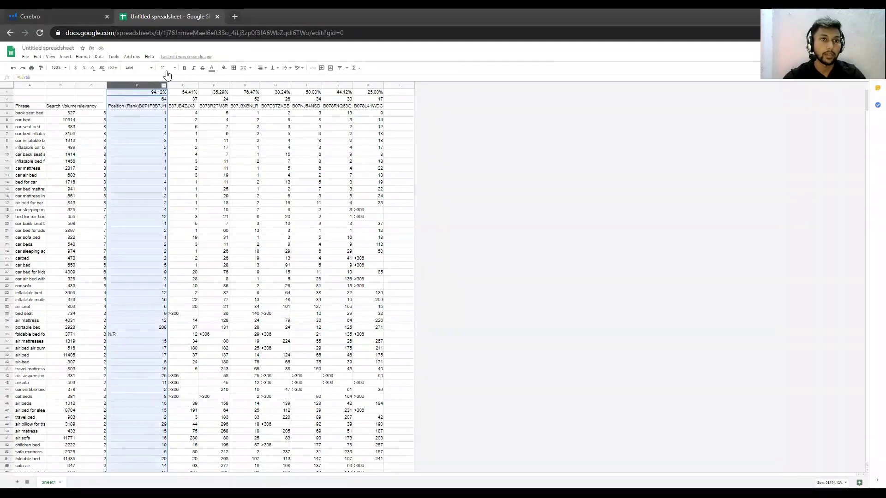
click(224, 67)
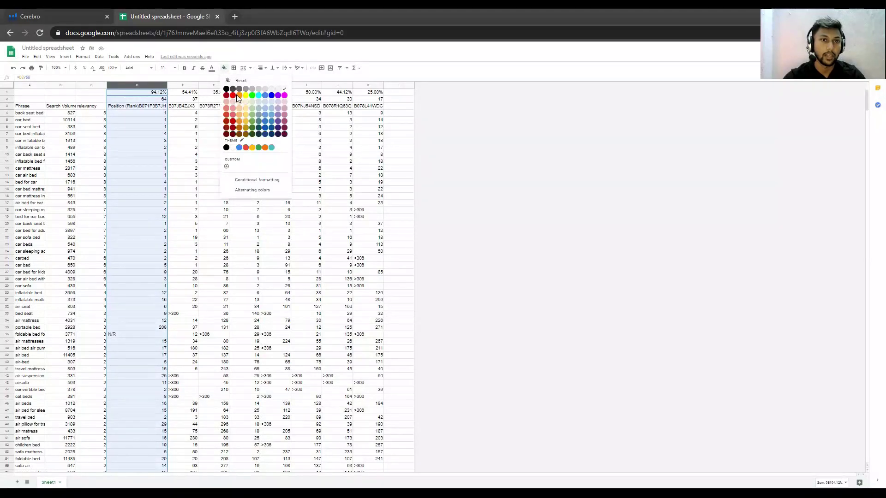
click(236, 95)
click(202, 136)
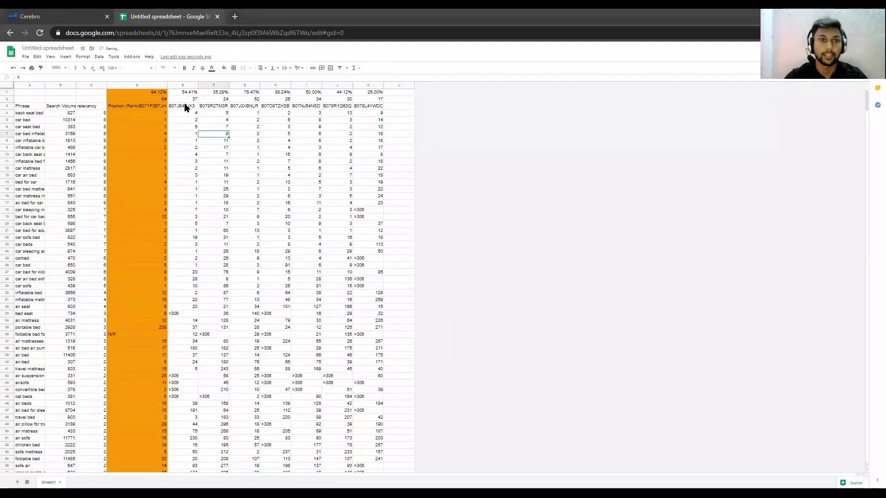
- Check the neighbouring ASIN headers and fill column G, the rank column of ASIN B07J3XBNLR, with orange
click(184, 106)
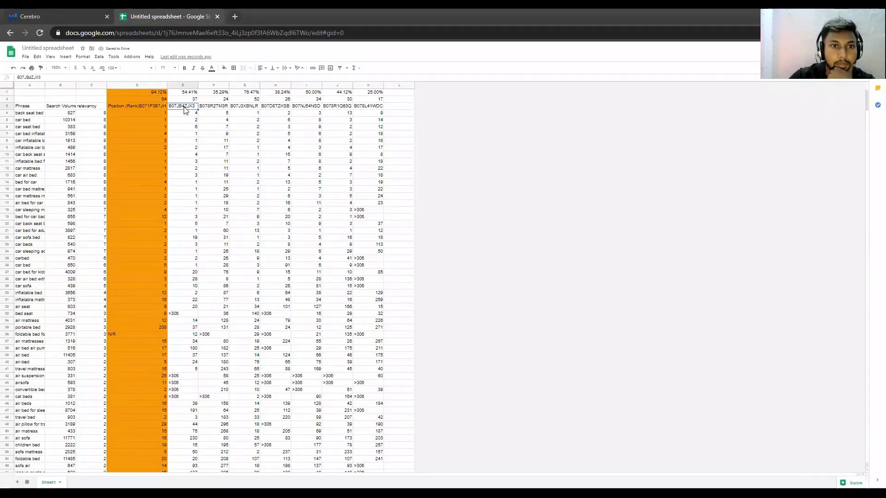
key(Right)
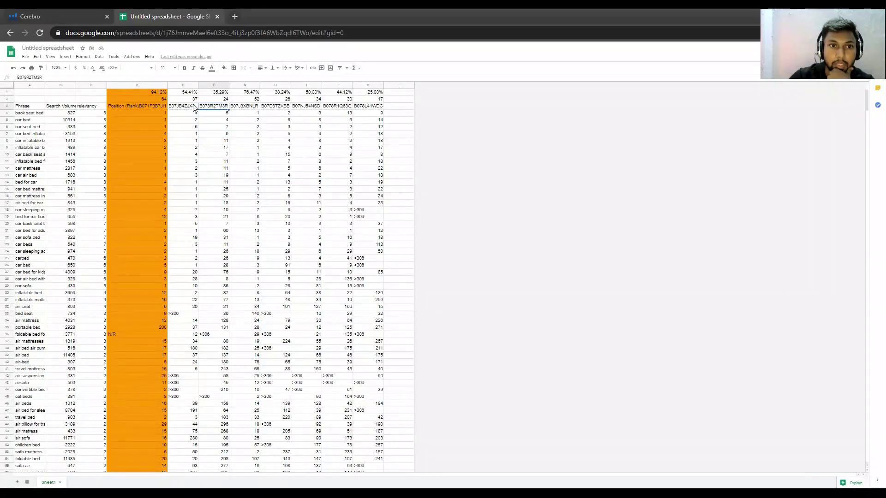
click(187, 108)
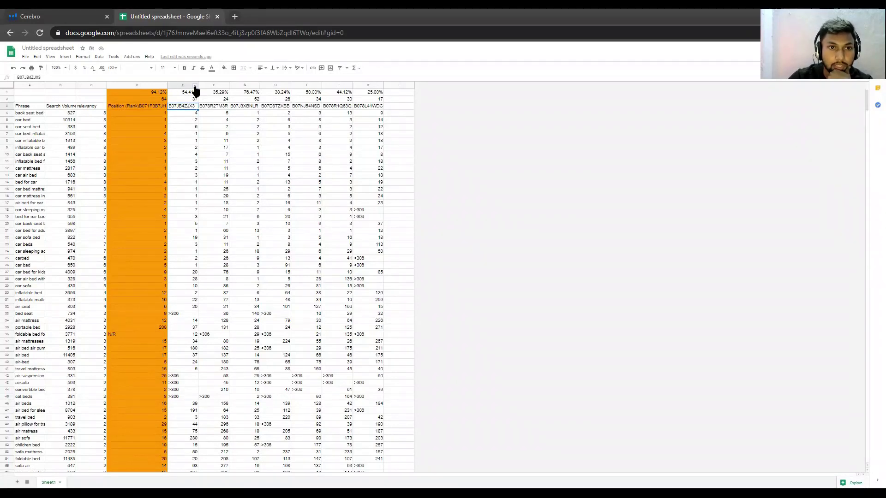
right_click(251, 86)
click(223, 68)
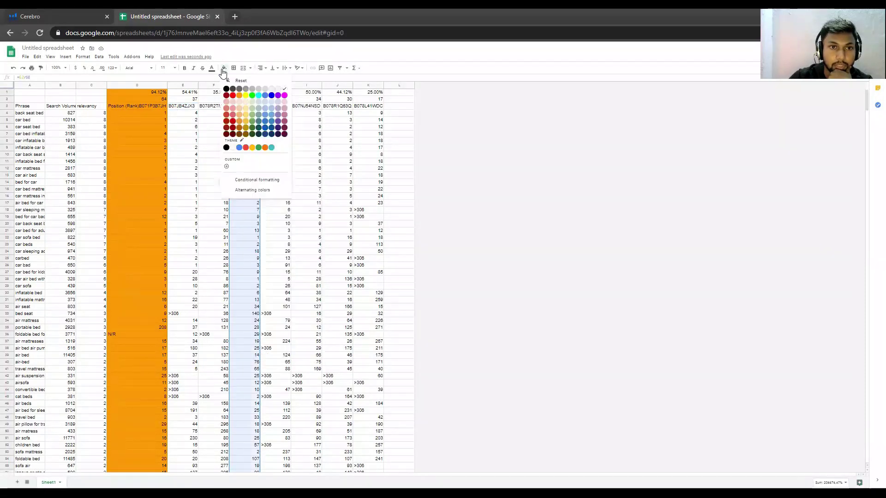
click(239, 96)
click(269, 126)
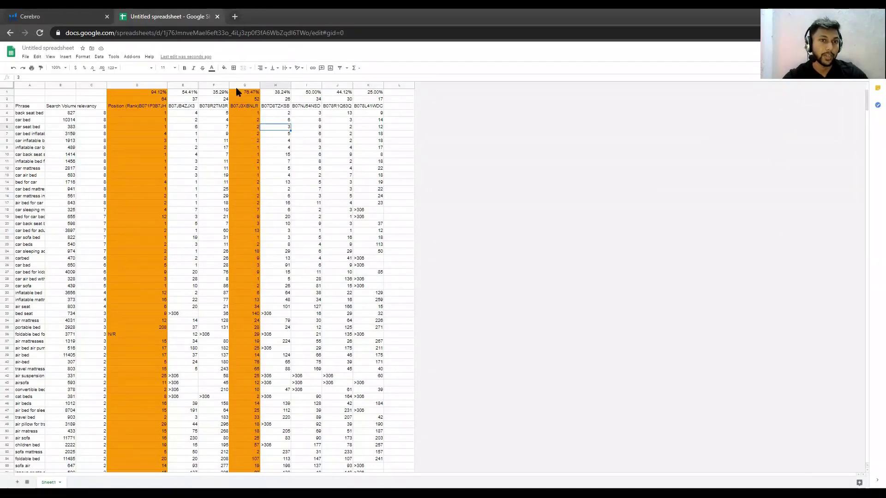
- Fill the remaining competitor rank columns E, F and H to K with green
click(177, 85)
shift+click(203, 87)
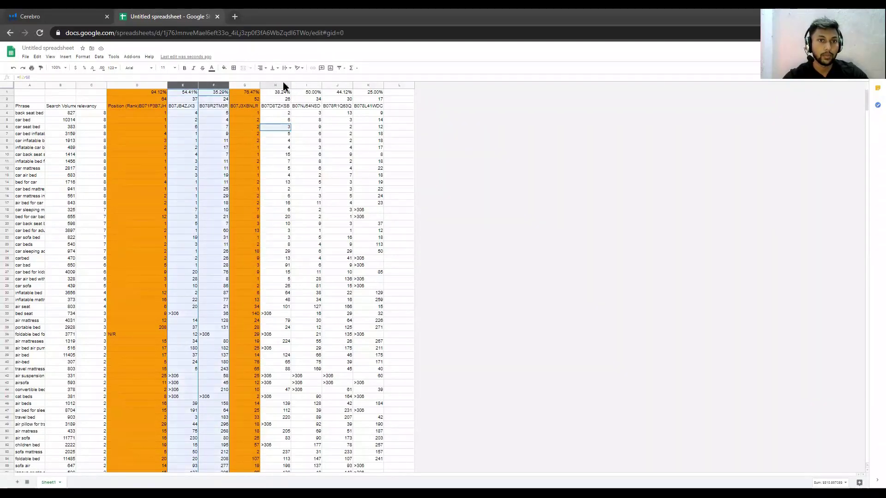
ctrl+click(268, 84)
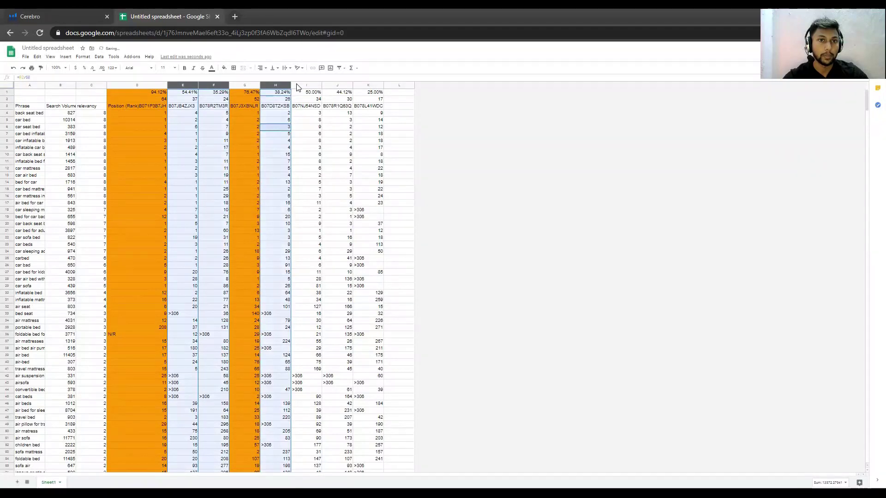
ctrl+shift+click(318, 86)
ctrl+shift+click(341, 86)
ctrl+shift+click(362, 85)
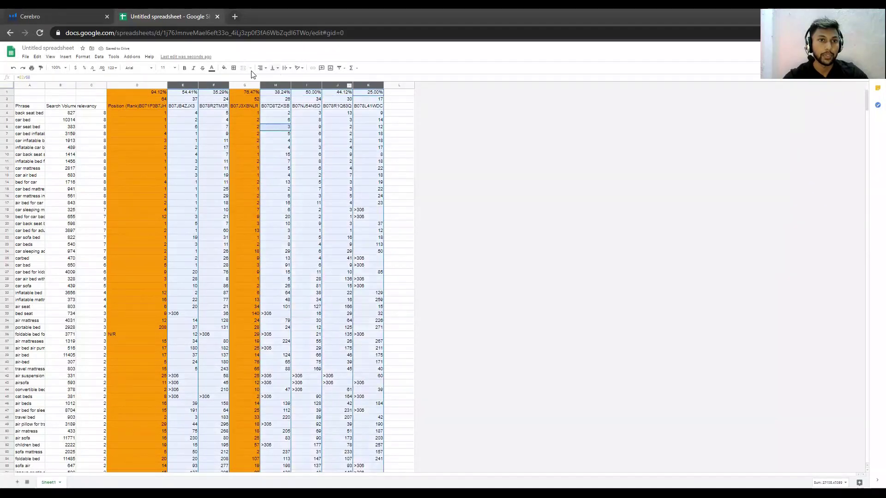
click(225, 68)
click(252, 101)
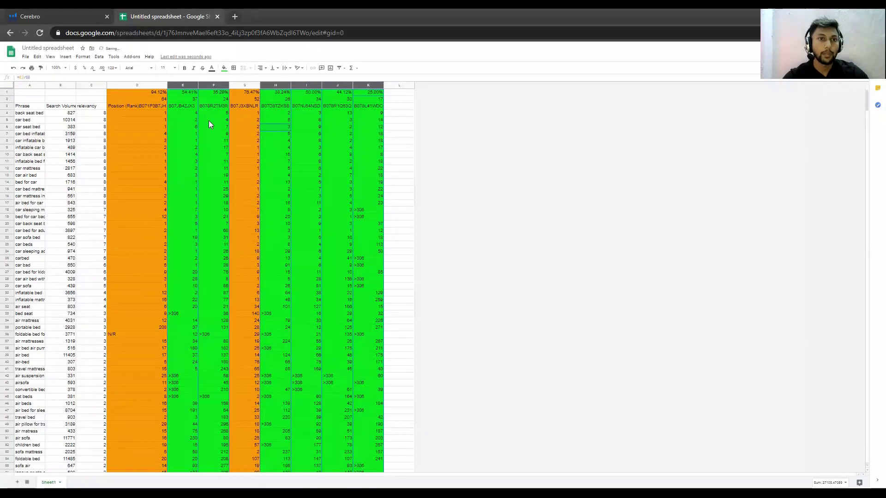
click(203, 102)
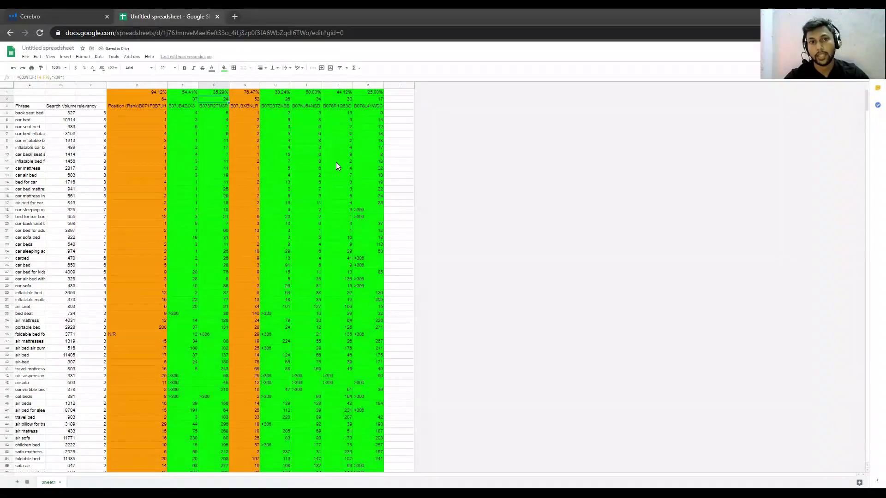
- Compare the ASINs, ranking keyword counts and percentages of the two orange competitor columns
click(249, 106)
click(130, 107)
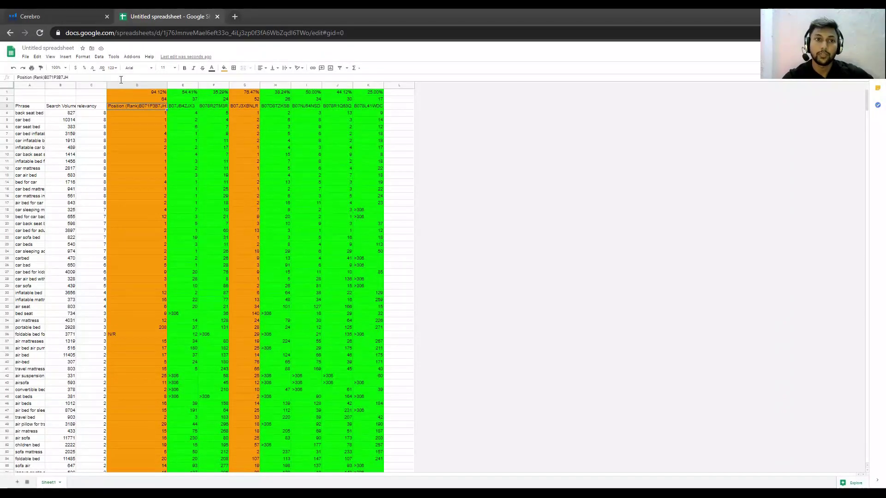
click(241, 92)
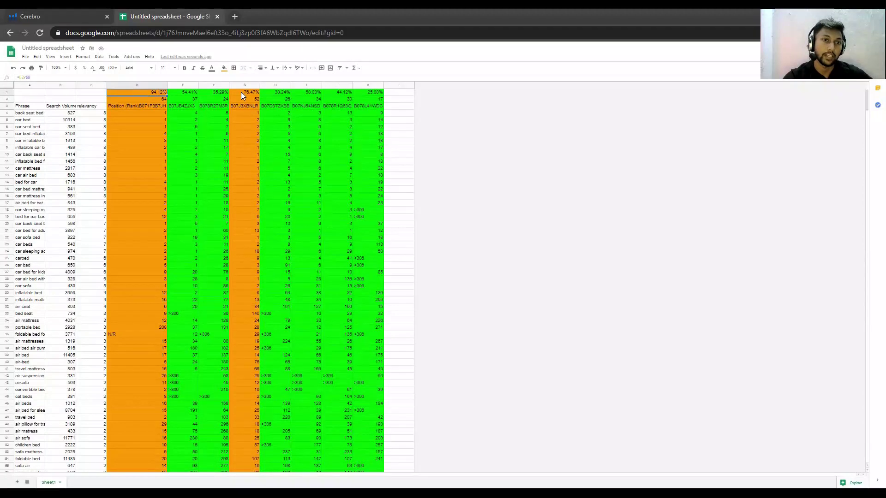
click(248, 106)
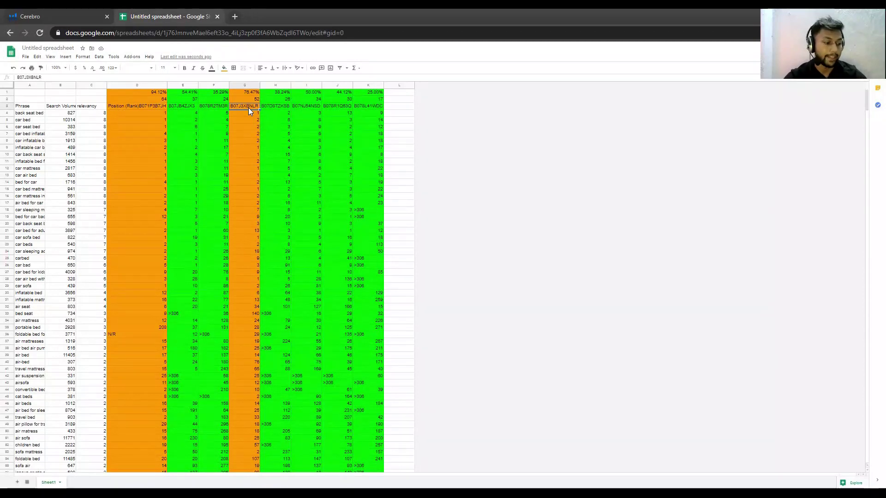
click(157, 94)
click(158, 97)
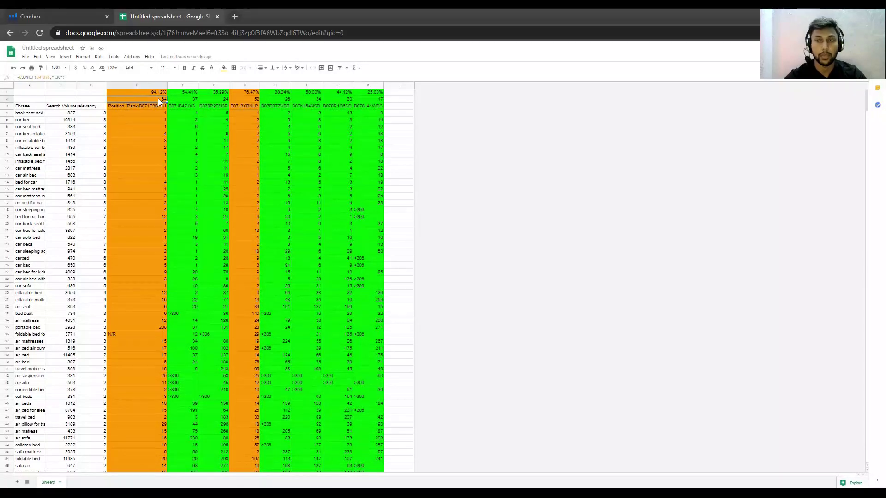
click(155, 93)
click(136, 107)
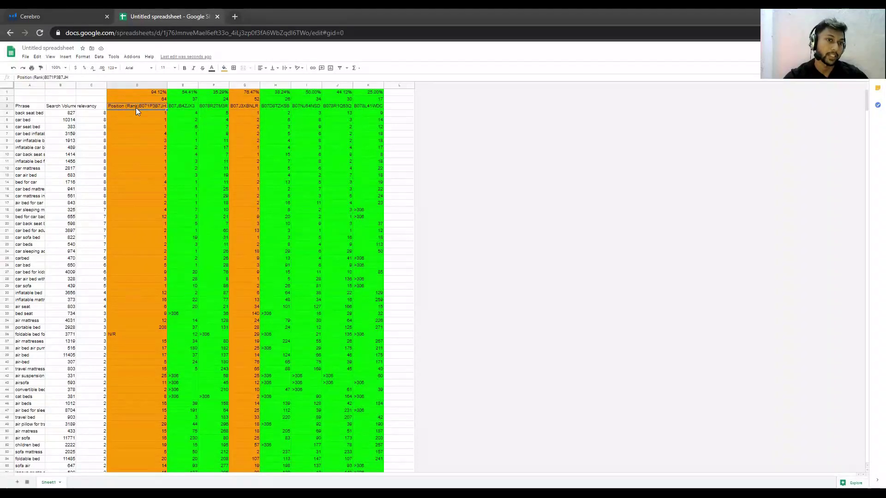
- Compare the ranking keyword percentages and ASIN headers of orange columns D and G with those of the green competitor columns
click(153, 99)
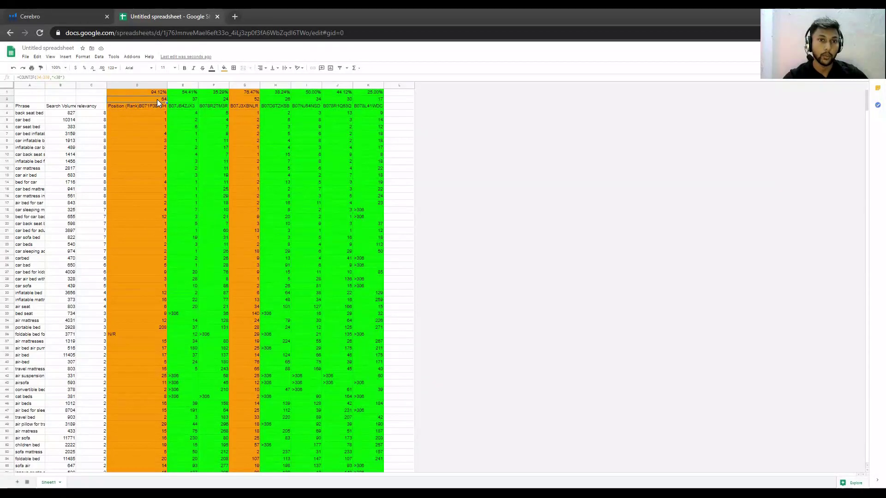
click(135, 106)
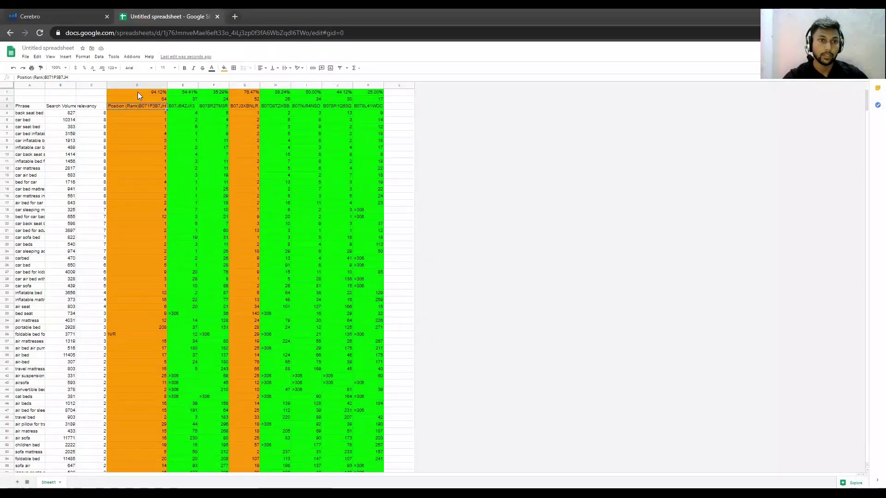
click(251, 106)
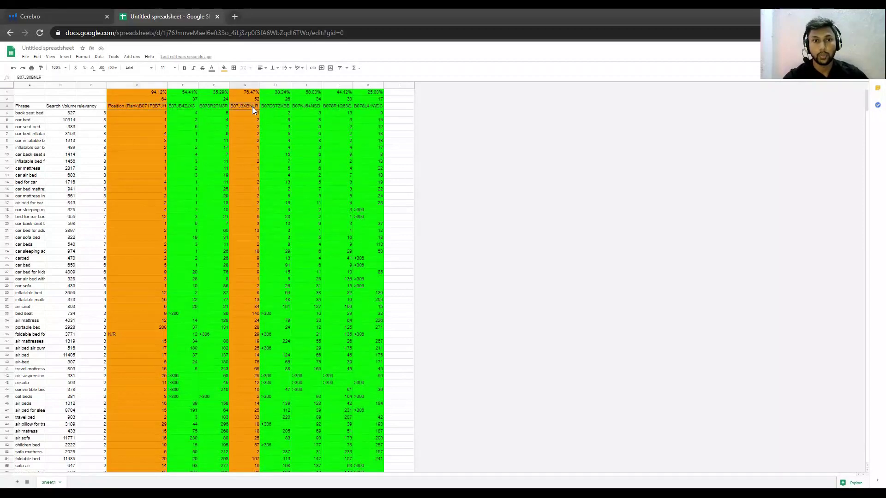
click(145, 108)
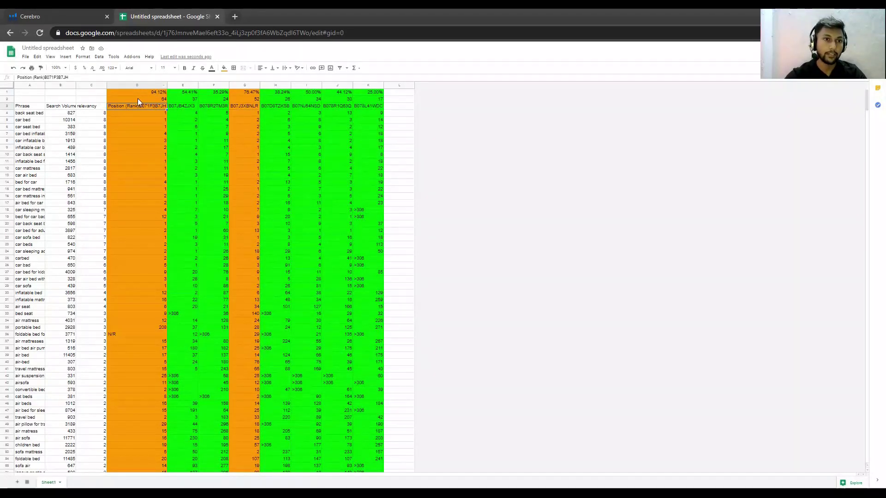
click(187, 108)
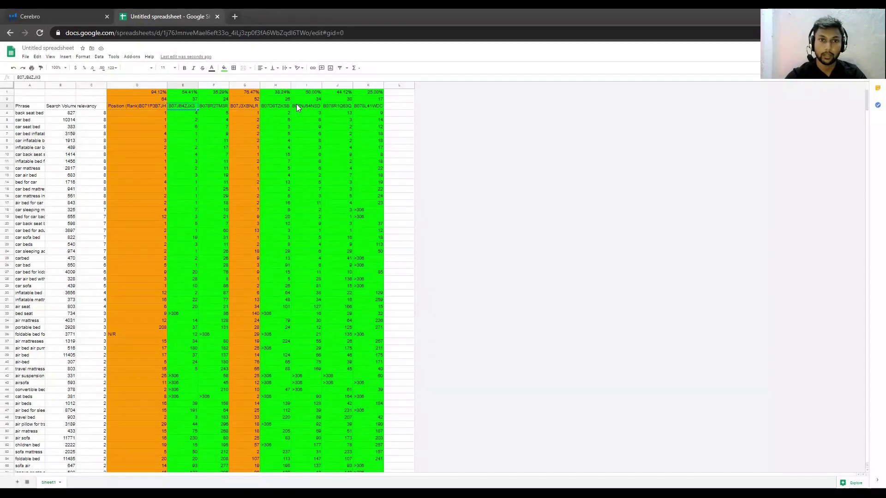
click(276, 92)
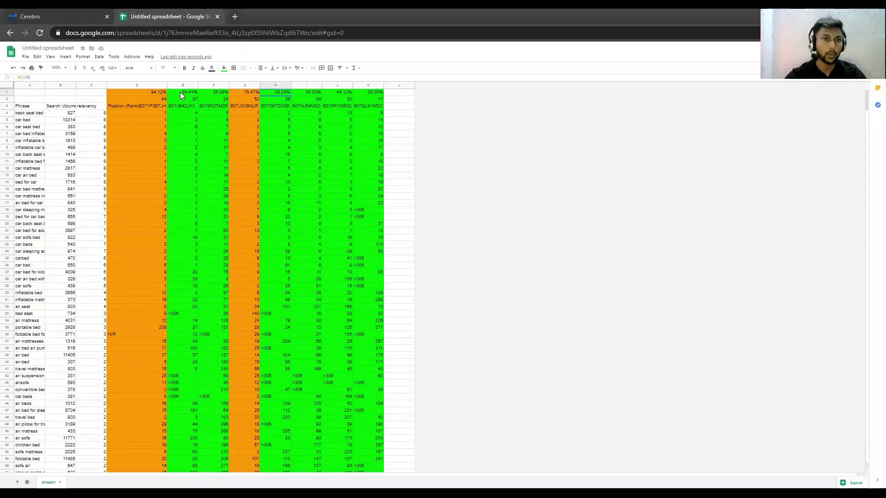
click(194, 93)
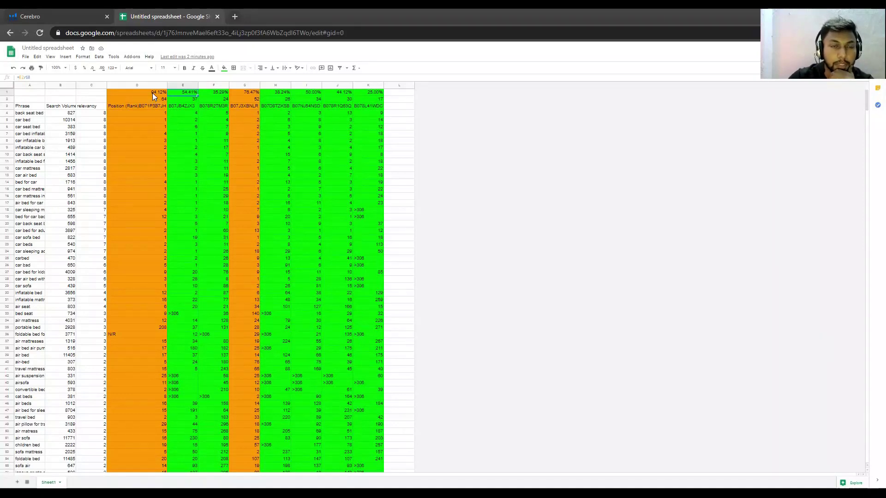
click(203, 105)
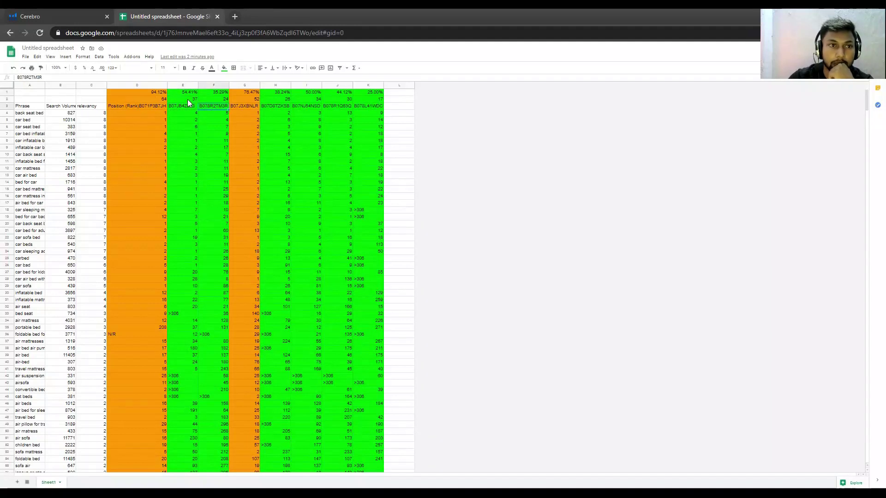
click(157, 106)
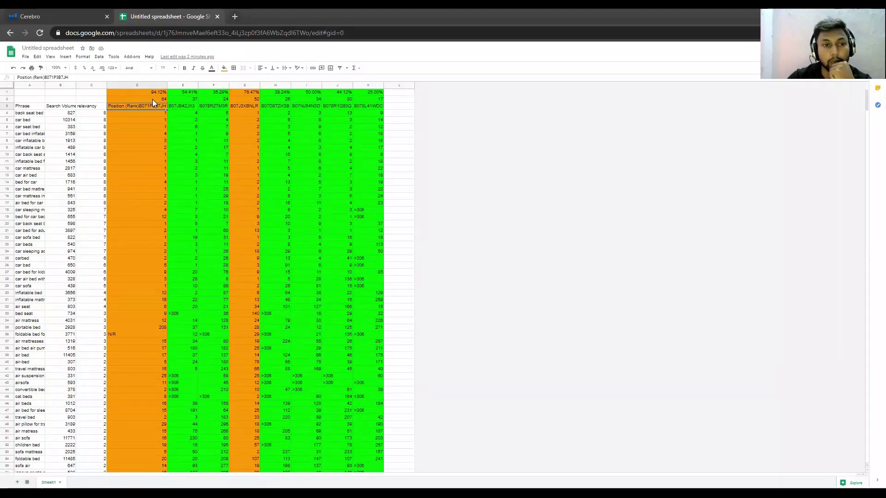
click(188, 106)
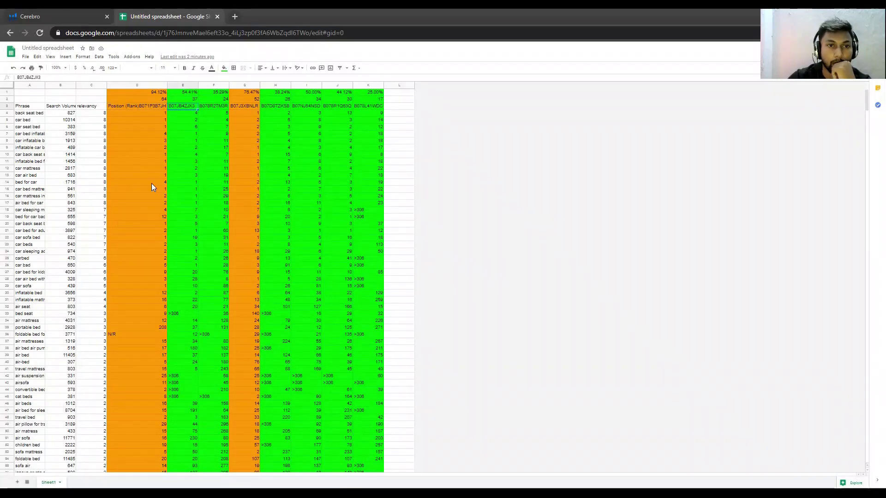
click(249, 104)
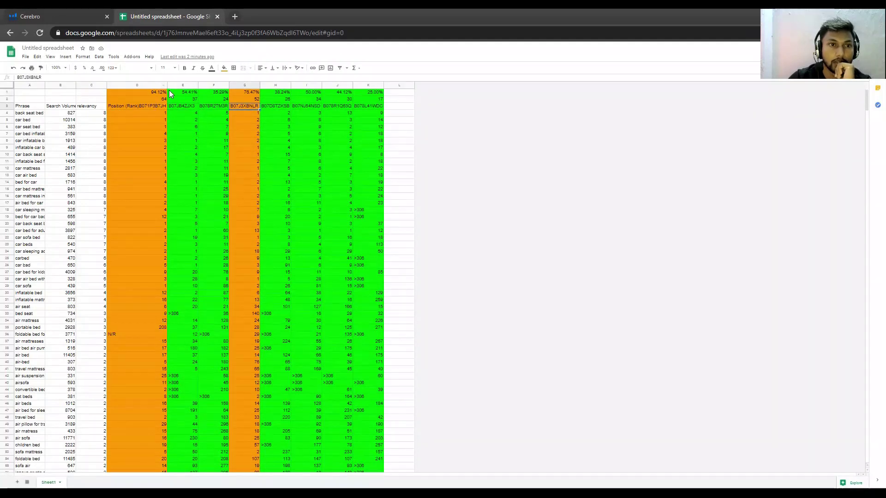
click(282, 105)
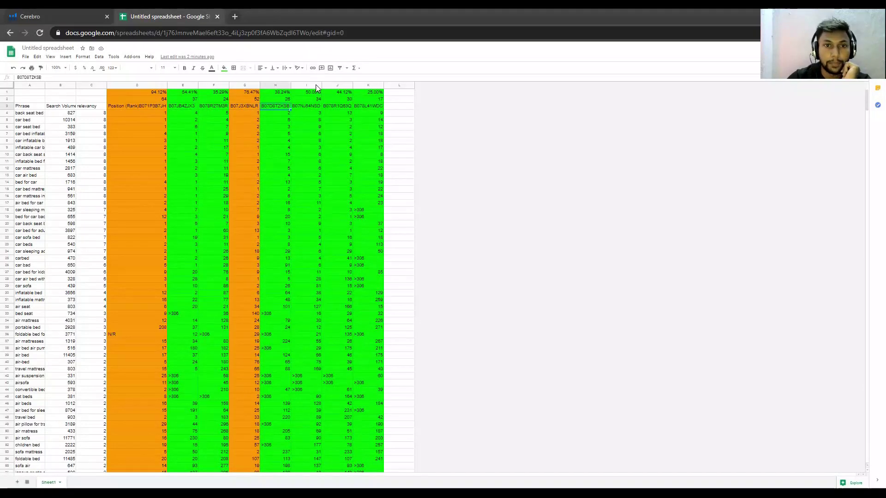
- Review the ASIN headers of the green competitor columns E, F and H to K
click(175, 105)
click(220, 106)
click(278, 106)
click(305, 107)
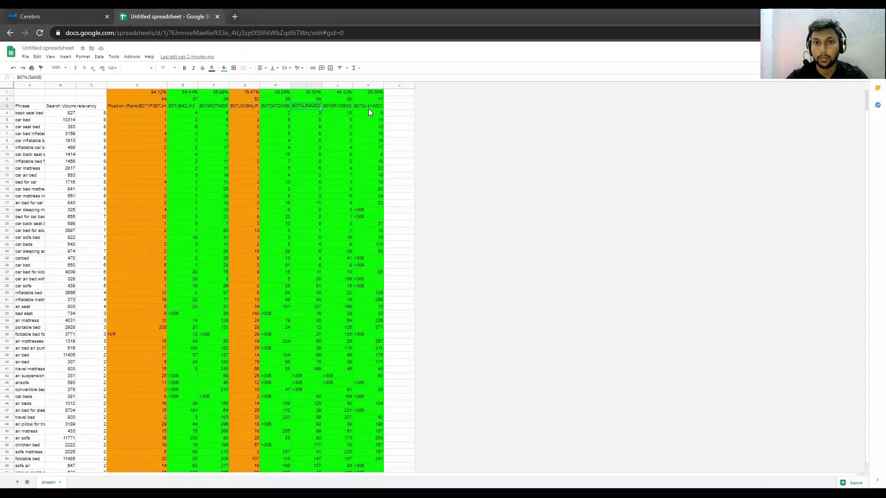
click(185, 106)
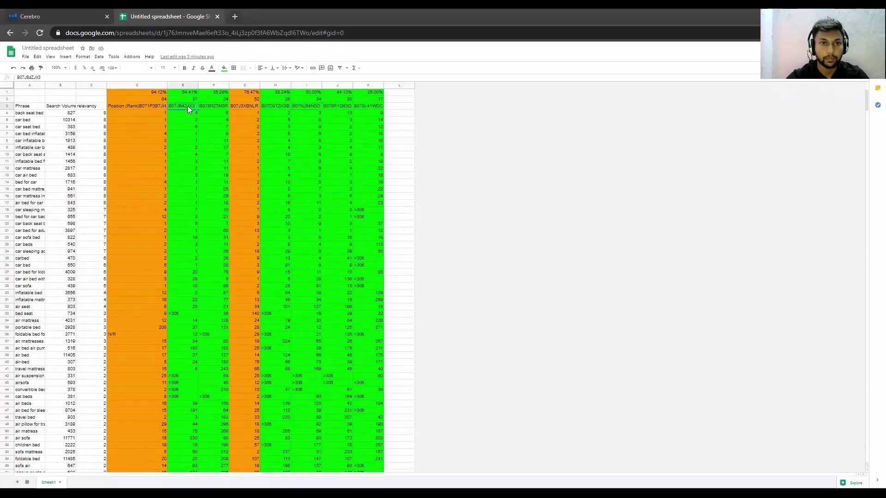
click(303, 107)
click(333, 107)
click(371, 107)
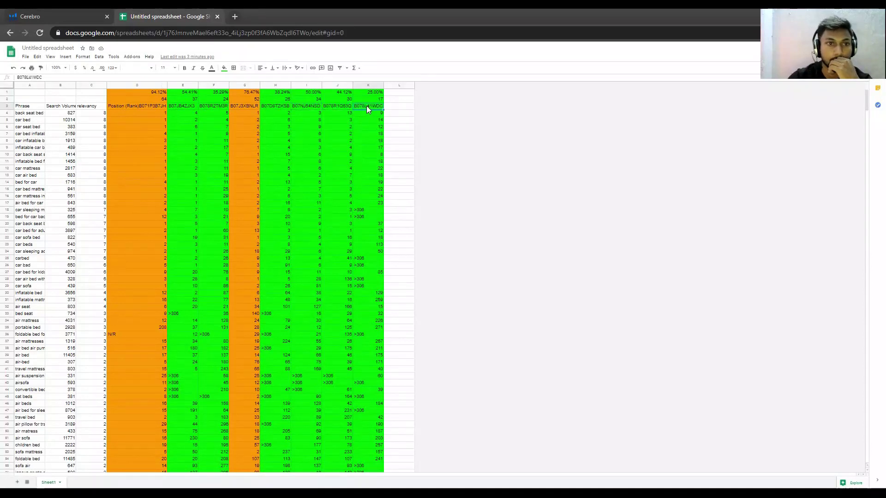
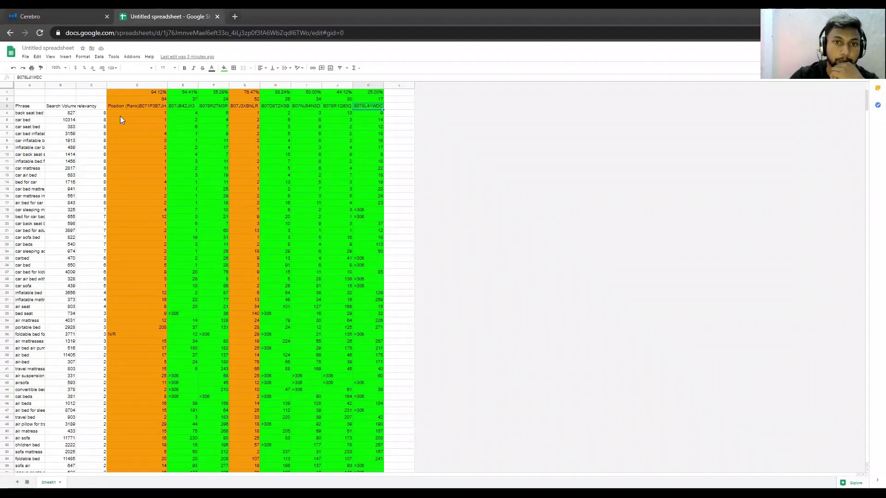
- Copy the keyword phrases in A4:A70 and bring up the Listing Optimization tools in Helium 10
click(30, 114)
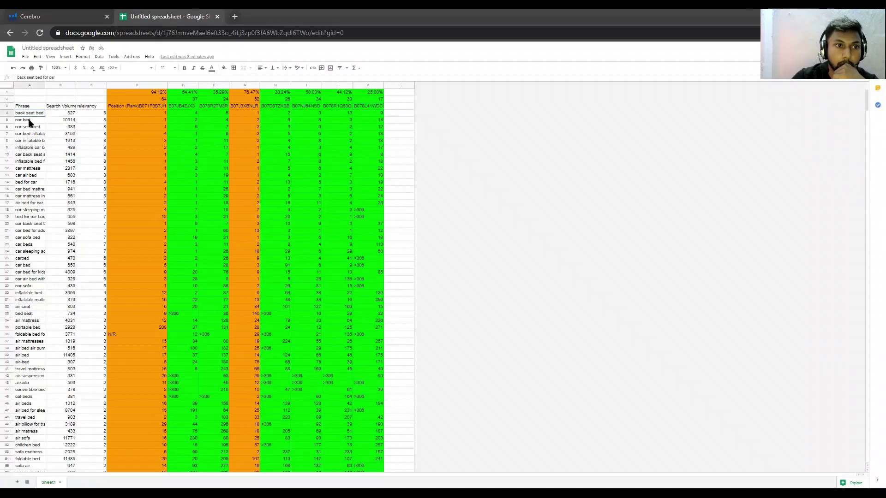
drag(32, 136, 39, 393)
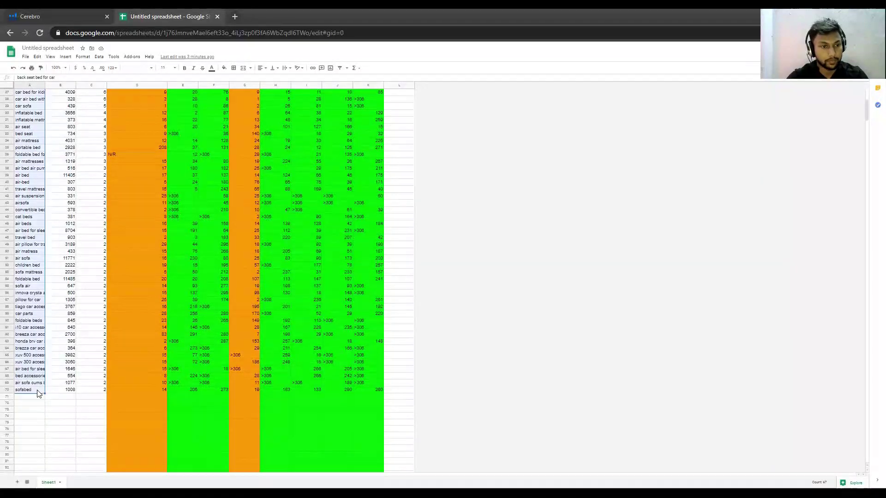
click(64, 13)
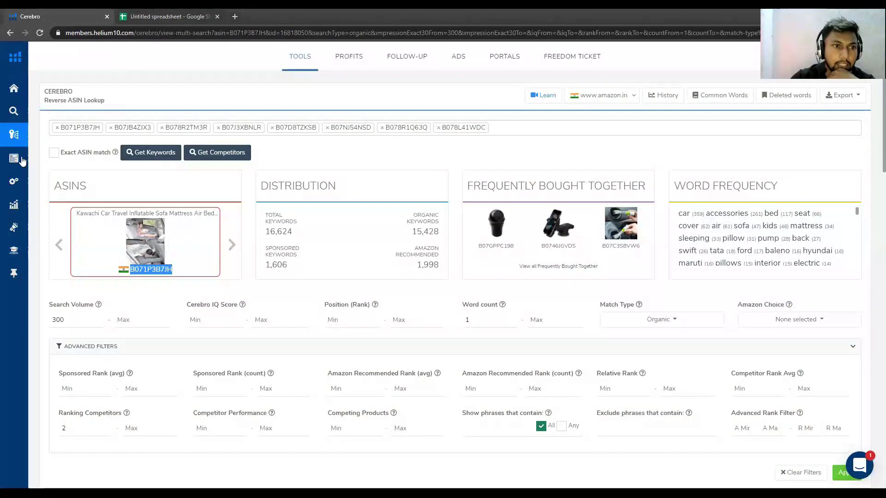
mouse_move(19, 166)
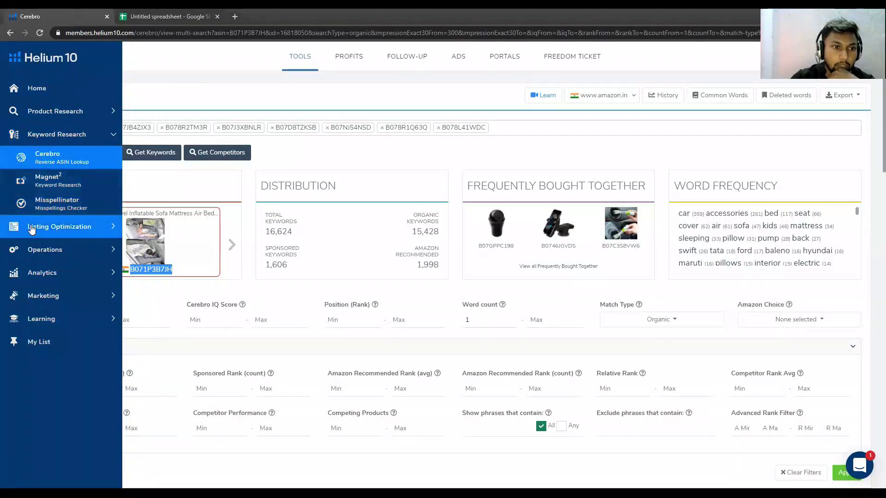
click(100, 231)
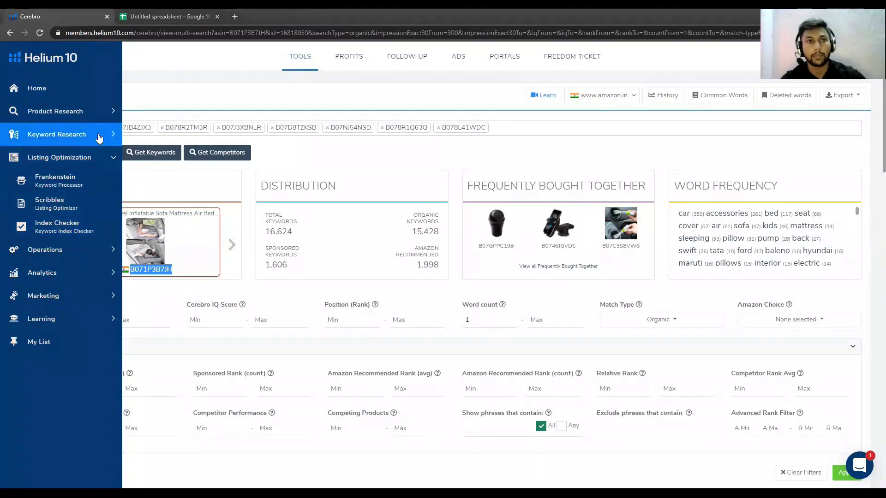
- Open Helium 10's Index Checker and paste the copied keyword phrases as the phrases to check
click(161, 17)
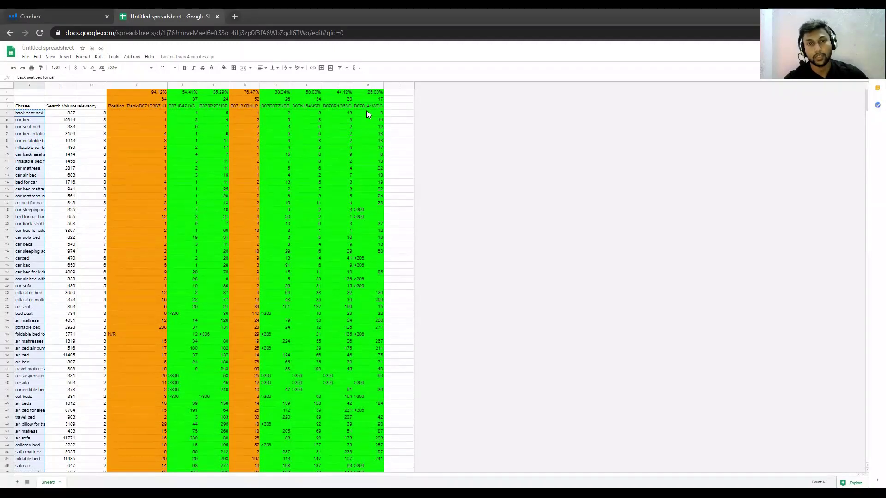
click(69, 16)
mouse_move(13, 166)
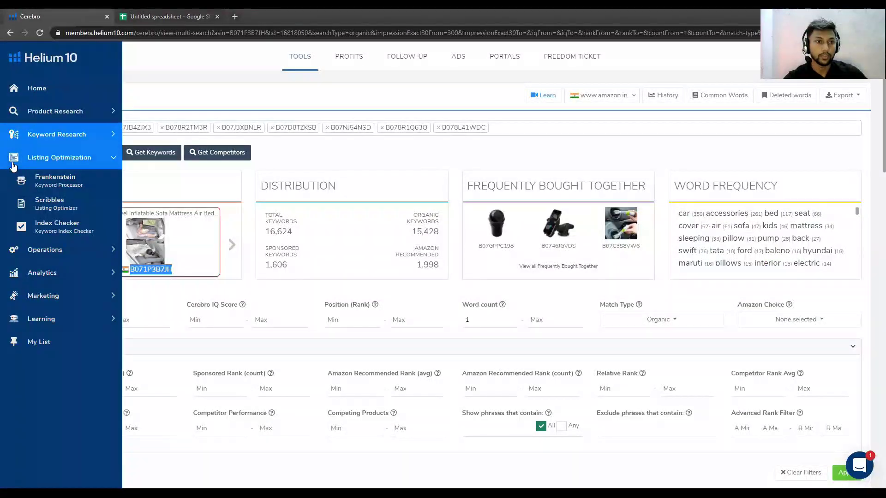
click(52, 226)
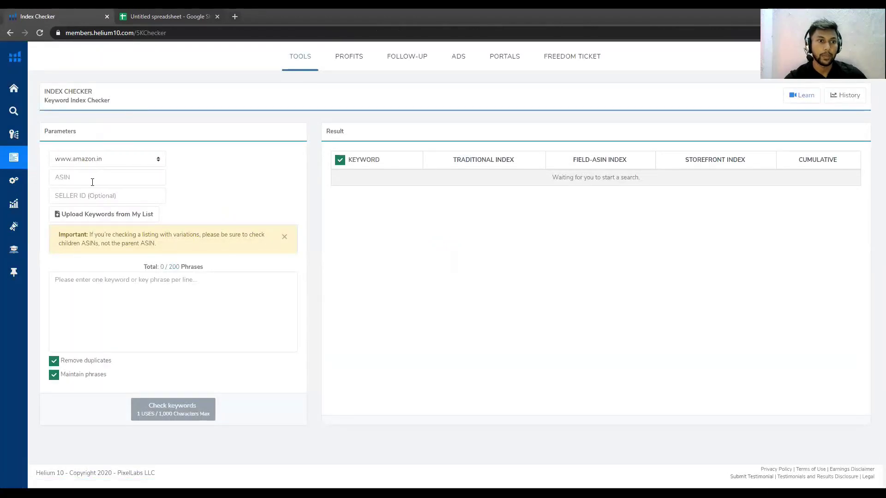
click(84, 293)
key(ctrl+v)
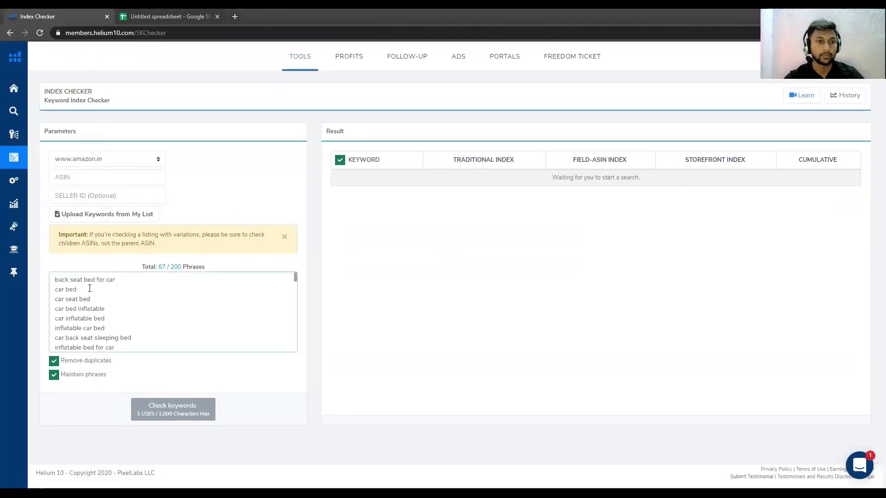
click(192, 23)
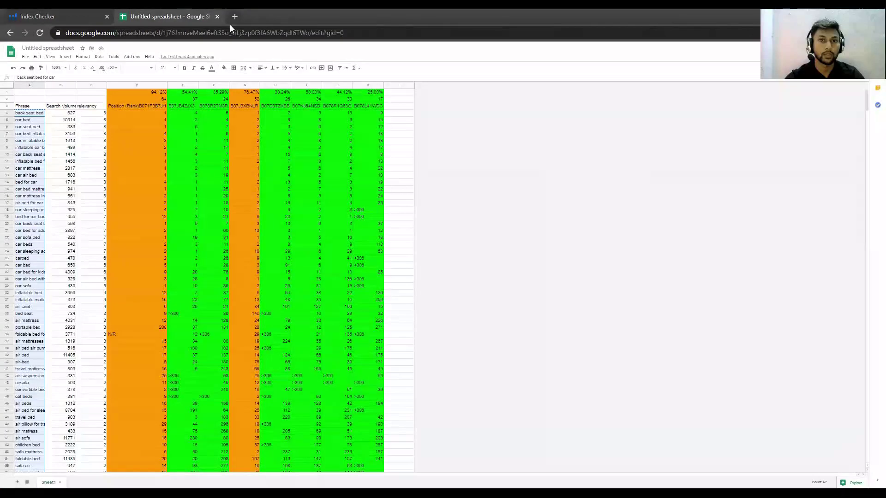
click(299, 106)
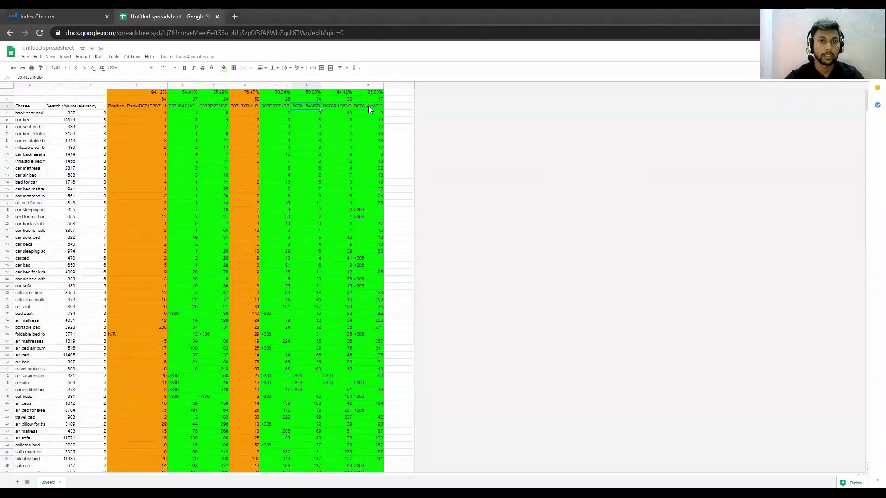
click(47, 16)
click(98, 178)
text(B078L41WDC)
click(170, 408)
click(463, 327)
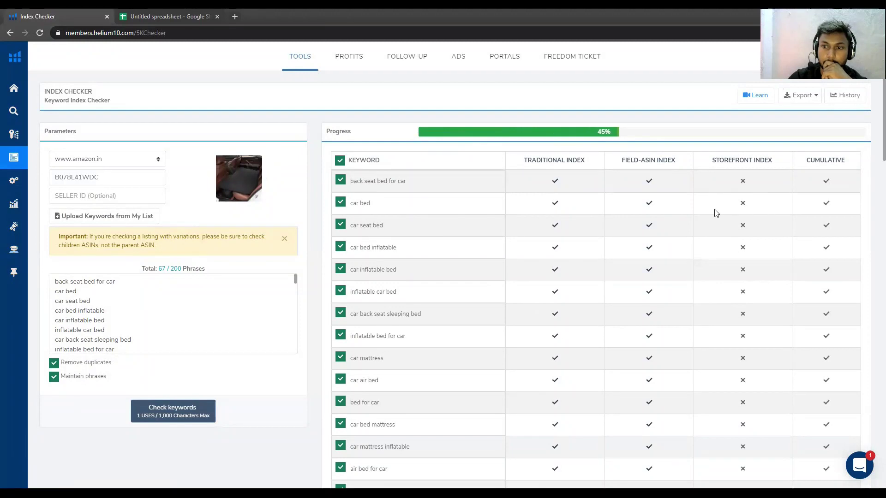
- Review the traditional, field-ASIN, storefront and cumulative index results for the keywords until the check is complete
scroll(702, 216, down, 3)
scroll(703, 215, down, 20)
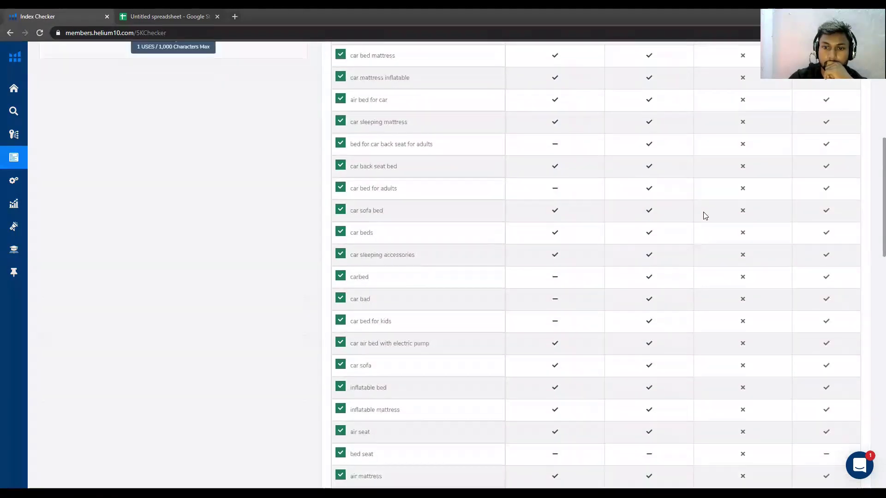
scroll(707, 213, down, 3)
scroll(711, 213, up, 15)
scroll(714, 213, up, 15)
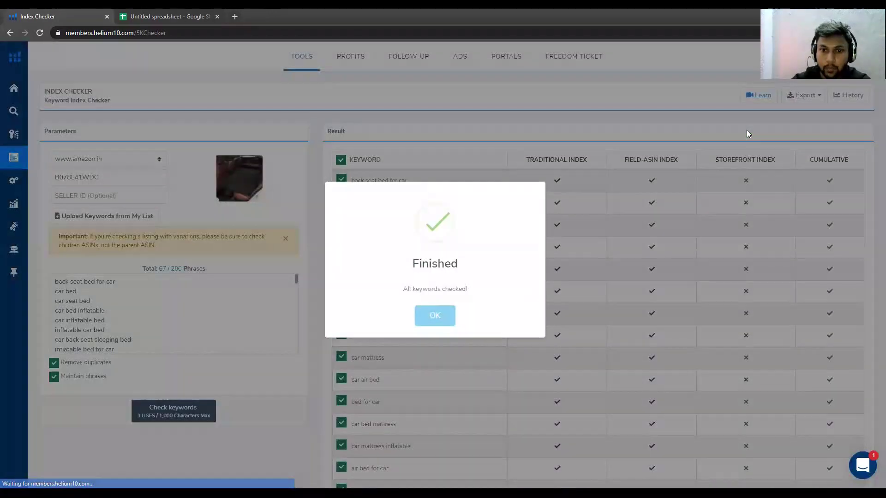
click(447, 315)
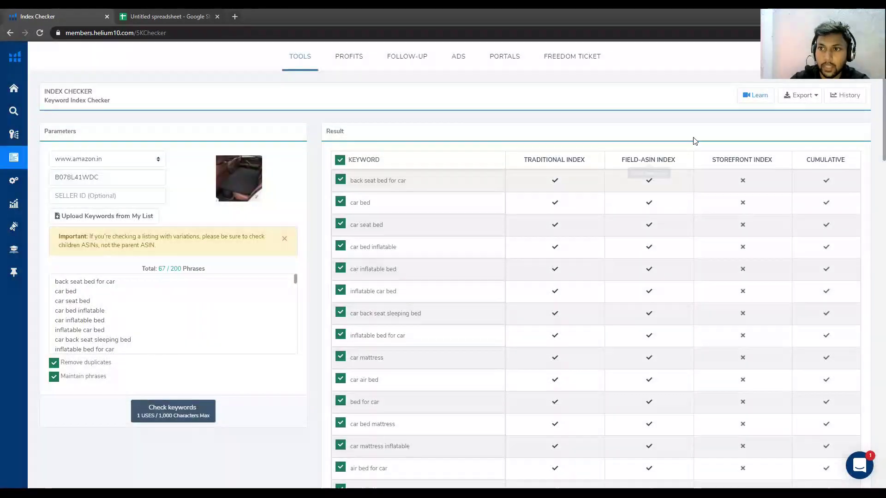
- Export the index check results for ASIN B078L41WDC as a downloaded file
click(809, 96)
click(793, 112)
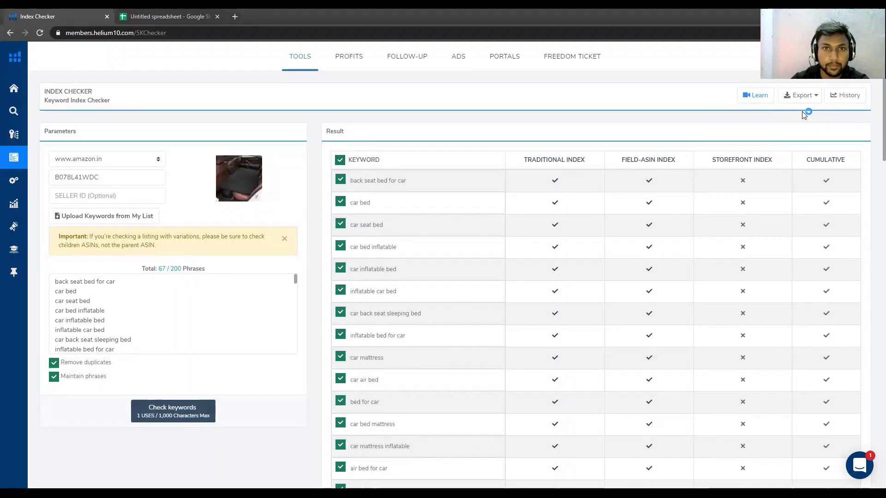
click(234, 214)
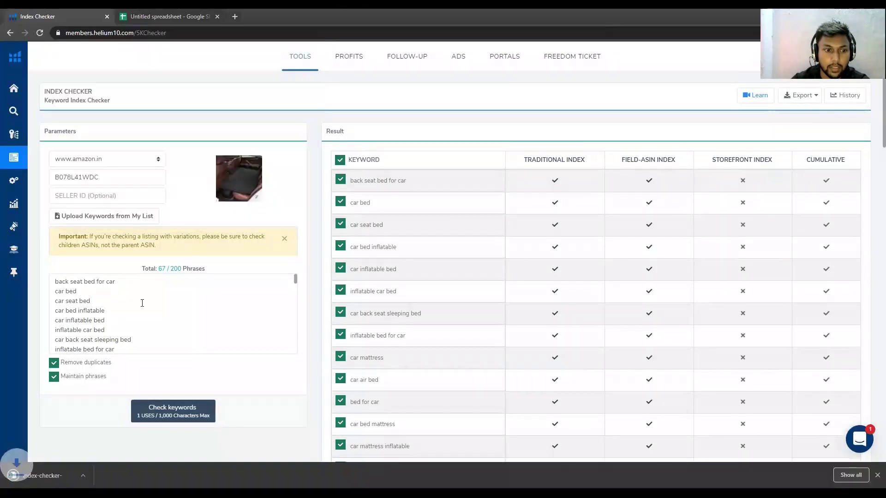
- Open the downloaded index-checker export file in Excel
click(50, 475)
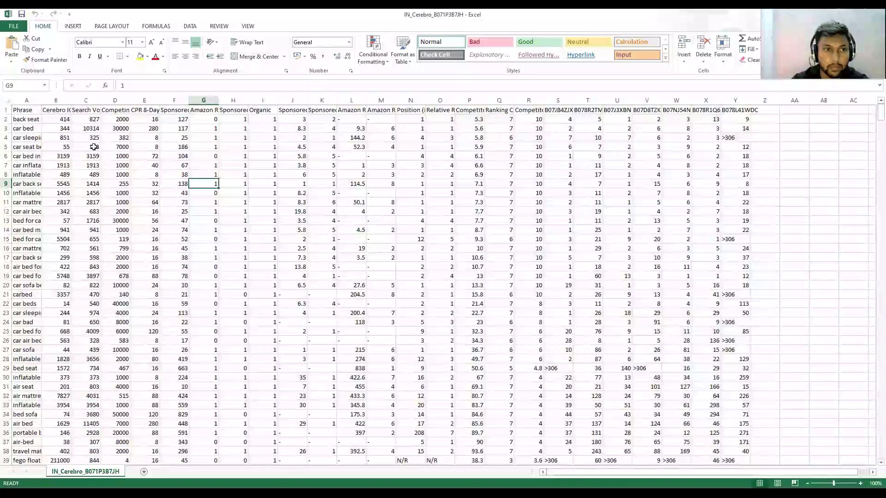
click(28, 119)
click(26, 111)
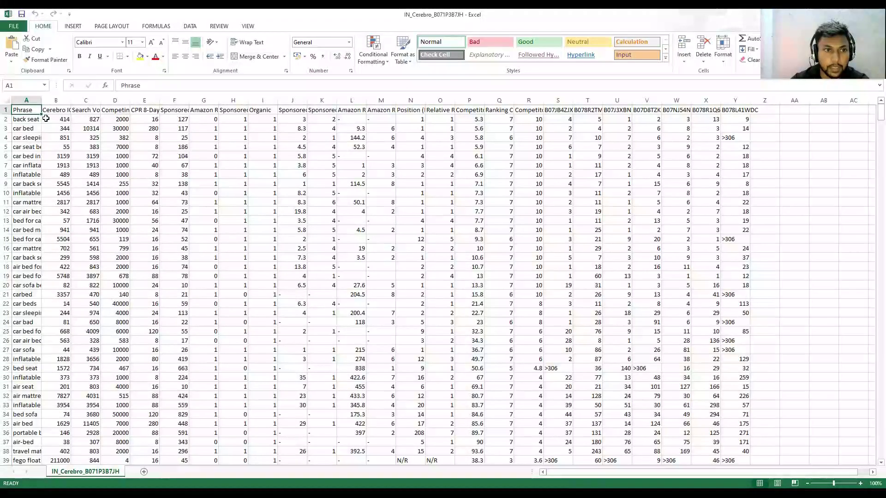
click(6, 100)
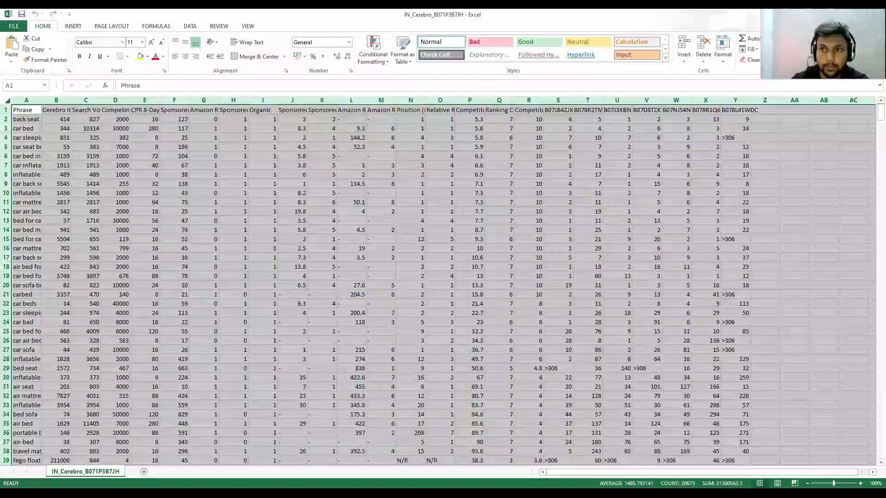
click(790, 51)
click(794, 106)
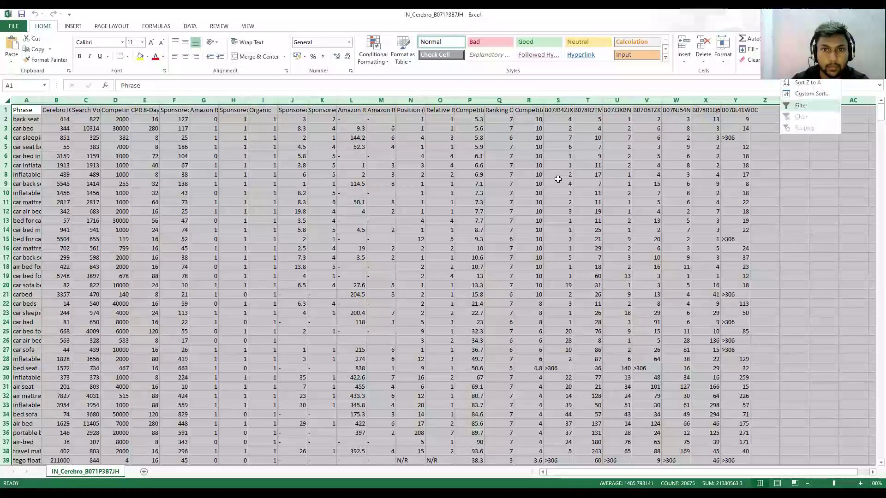
click(557, 180)
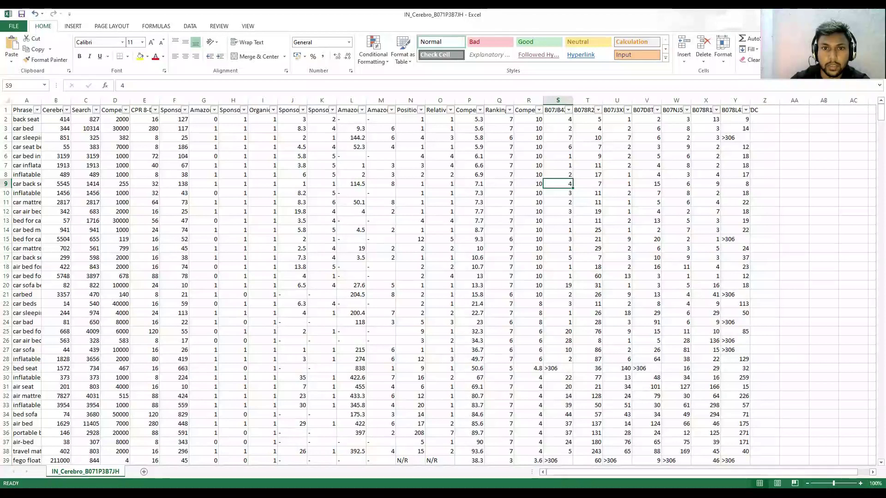
key(ctrl+w)
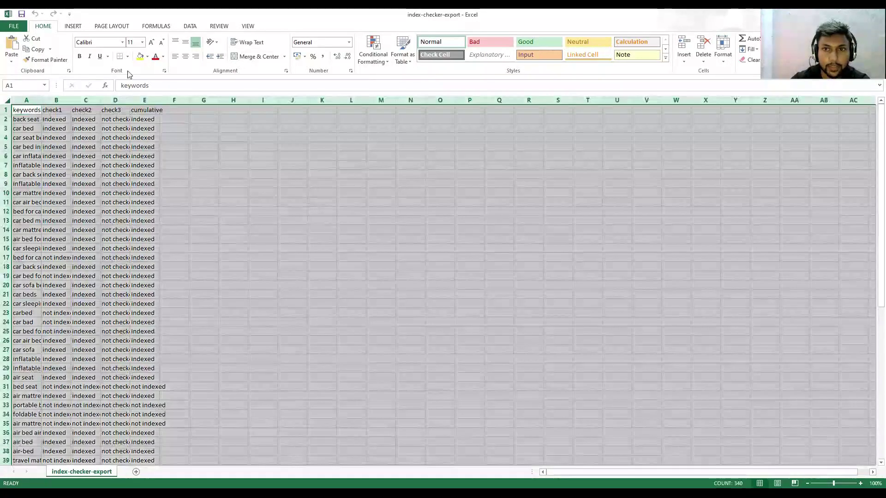
- Turn on filters for the whole index-checker-export sheet and widen the keyword and check columns to fit their text
click(6, 100)
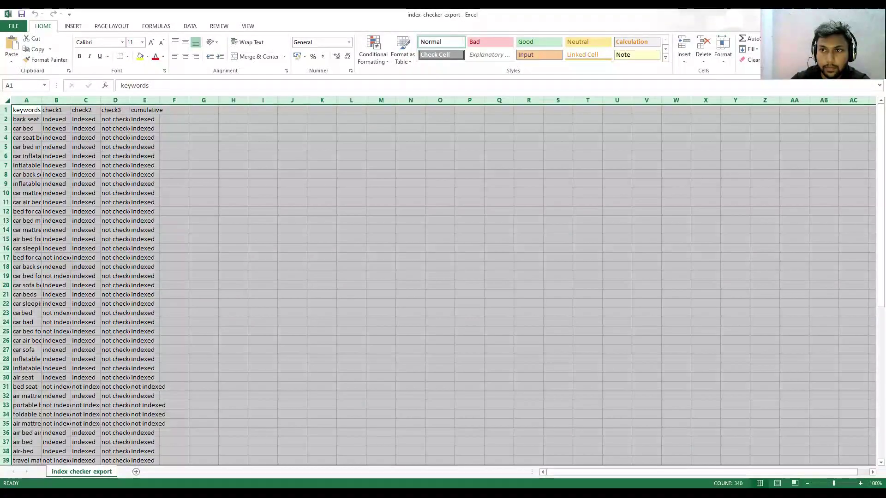
click(789, 51)
click(799, 106)
click(34, 127)
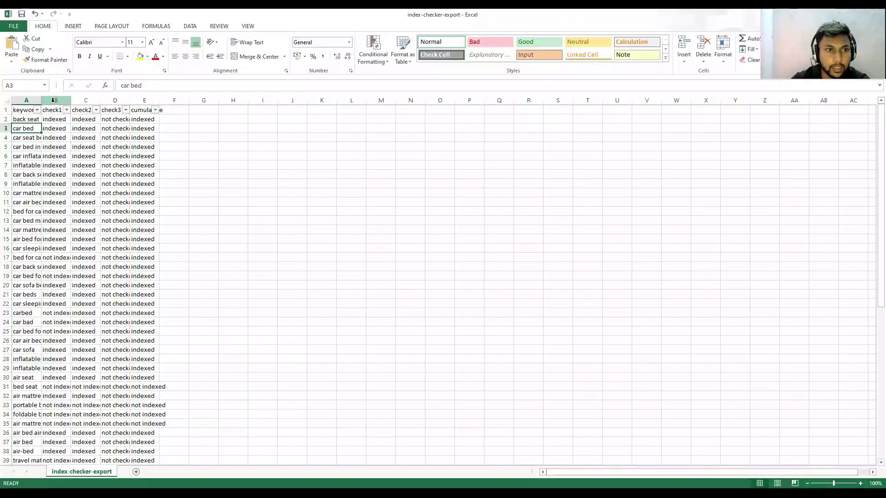
drag(42, 102, 229, 100)
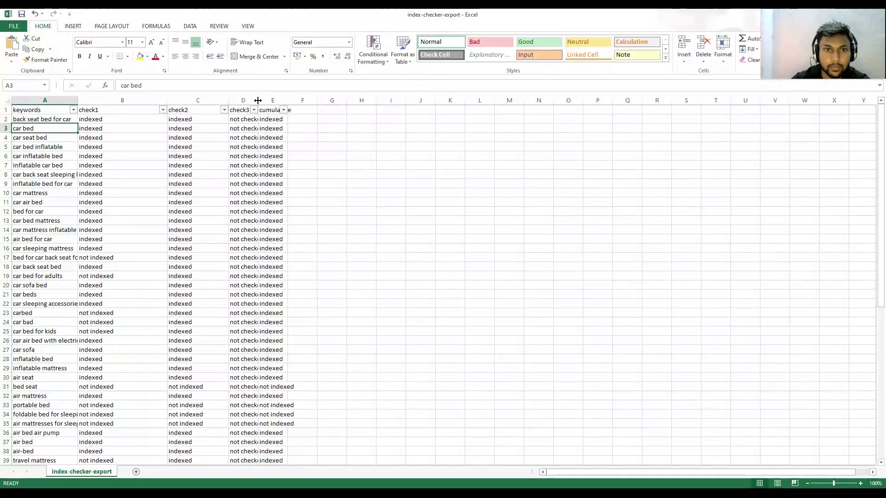
double_click(258, 101)
- Filter the check1 column to show only "not indexed" and select the remaining keywords in column A for review
click(163, 110)
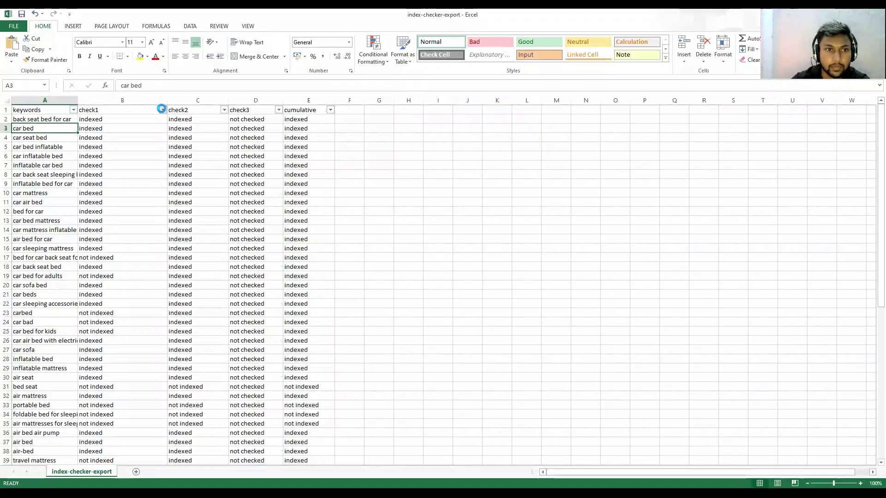
click(71, 206)
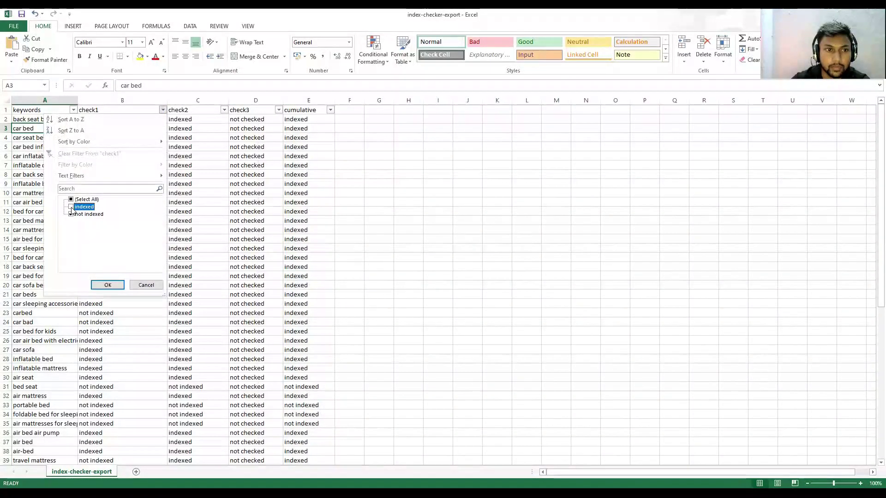
click(108, 285)
click(123, 221)
drag(33, 119, 39, 321)
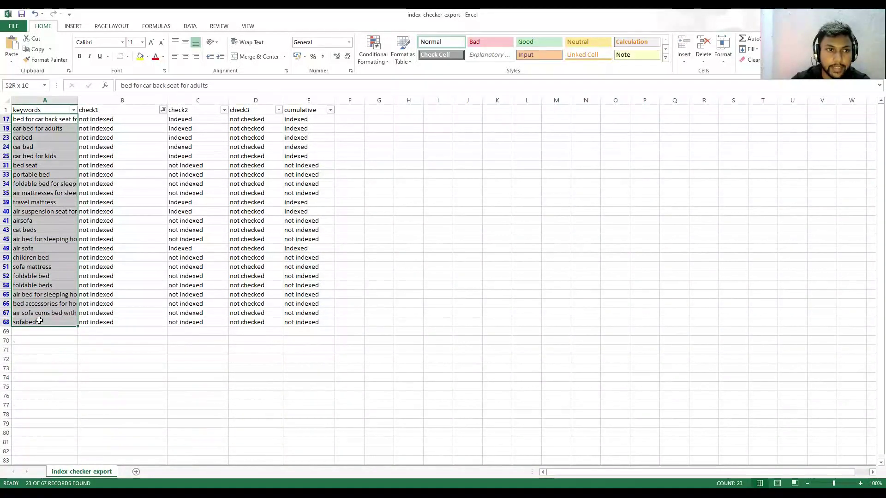
click(49, 285)
drag(48, 120, 47, 318)
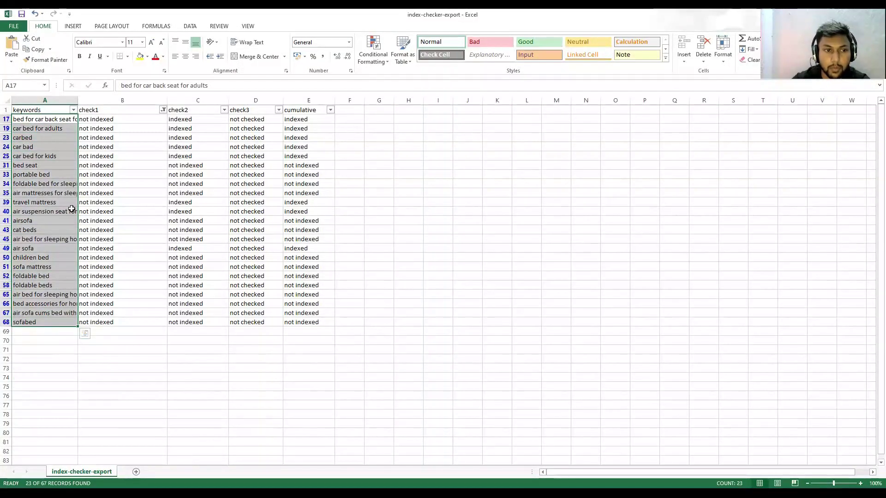
click(34, 119)
drag(20, 145, 46, 320)
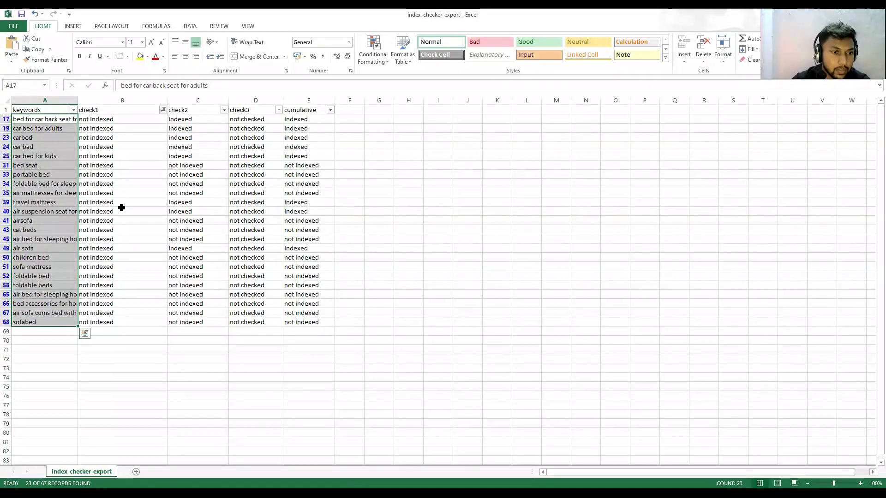
click(94, 121)
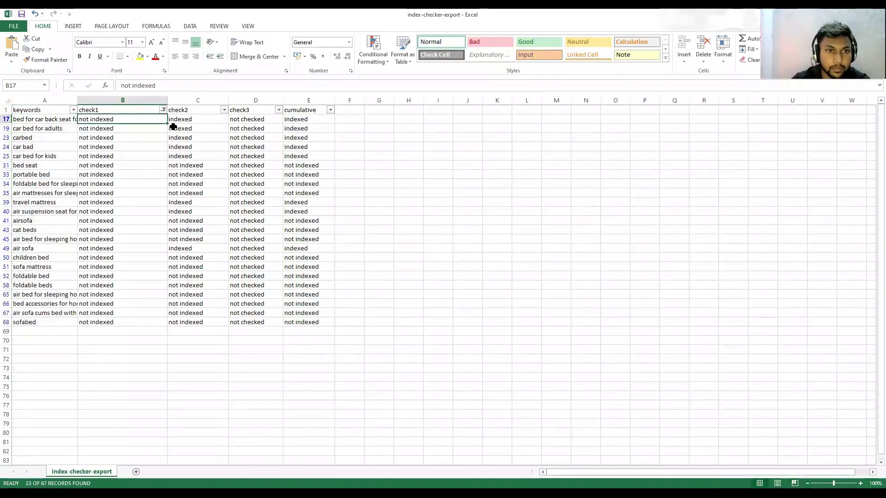
- Filter the check2 column to show only "not indexed" as well, and go through the cumulative column's filter choices
click(226, 108)
click(132, 207)
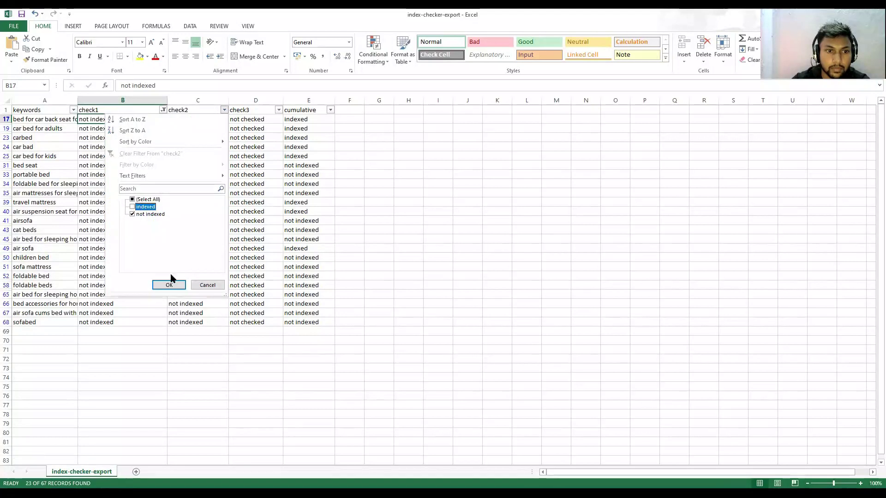
click(173, 283)
click(153, 260)
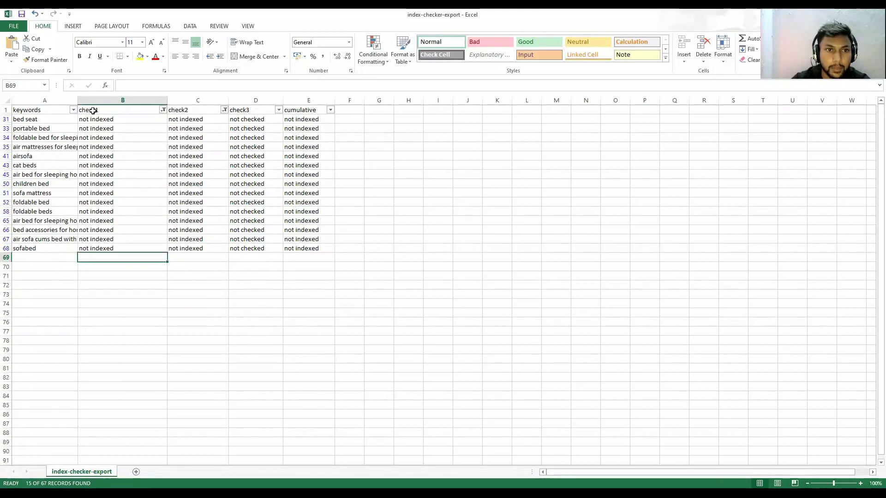
click(331, 110)
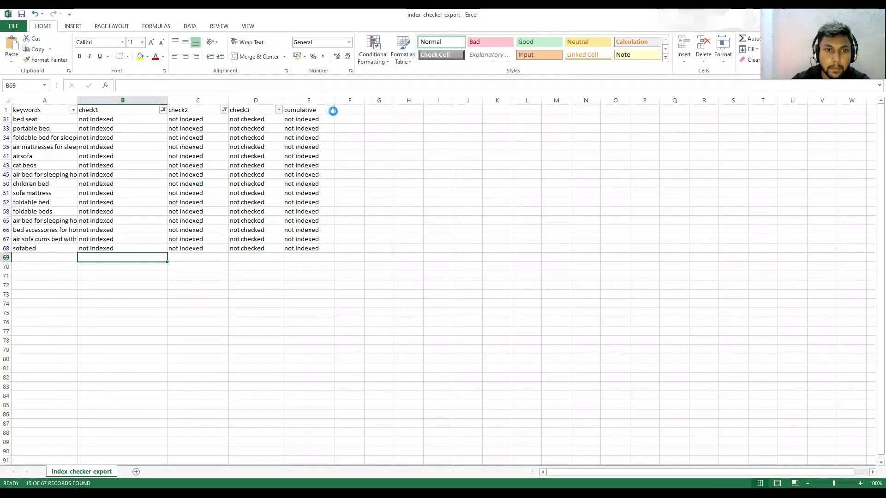
click(238, 200)
click(239, 207)
click(275, 285)
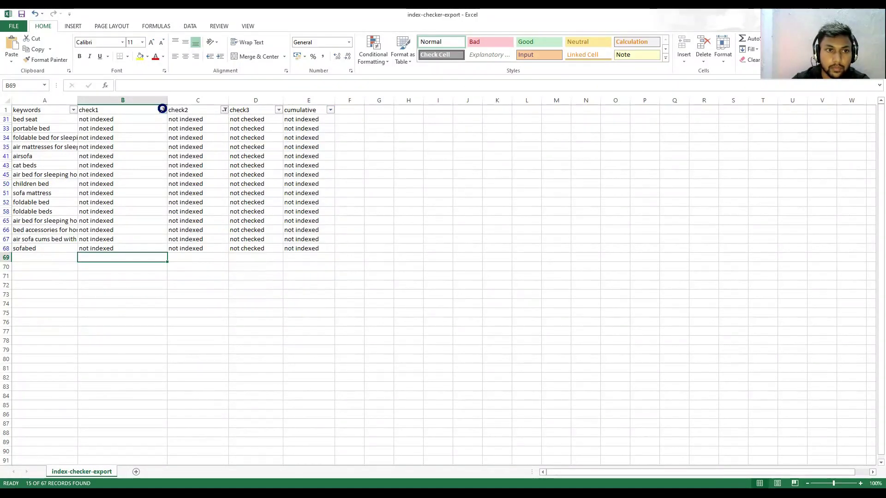
- Restore "indexed" in the check1 and check2 filters so neither column is filtered
click(162, 109)
click(71, 206)
click(108, 283)
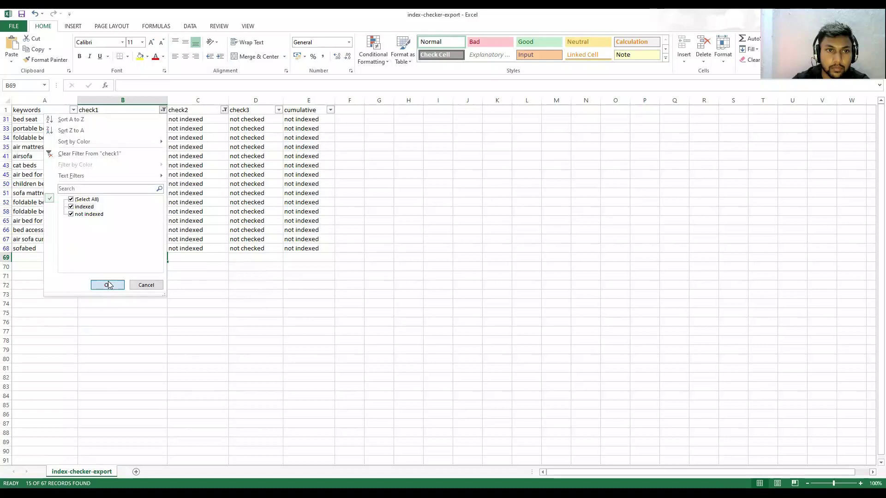
click(222, 110)
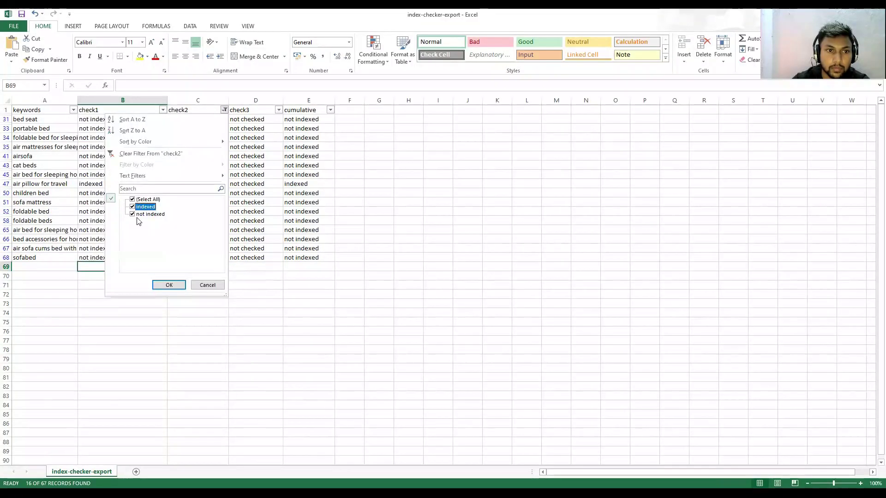
click(160, 284)
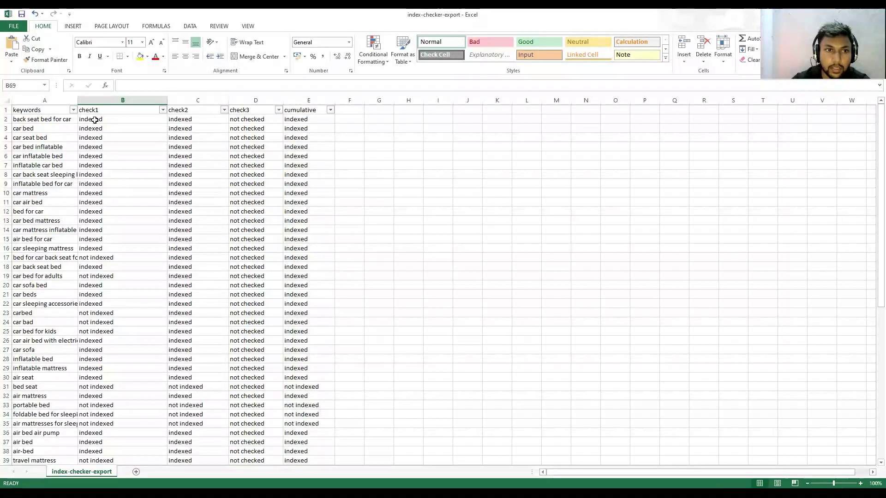
- Filter the cumulative column to show only "not indexed" and select the listed keywords from bed seat to sofabed
click(331, 110)
click(239, 207)
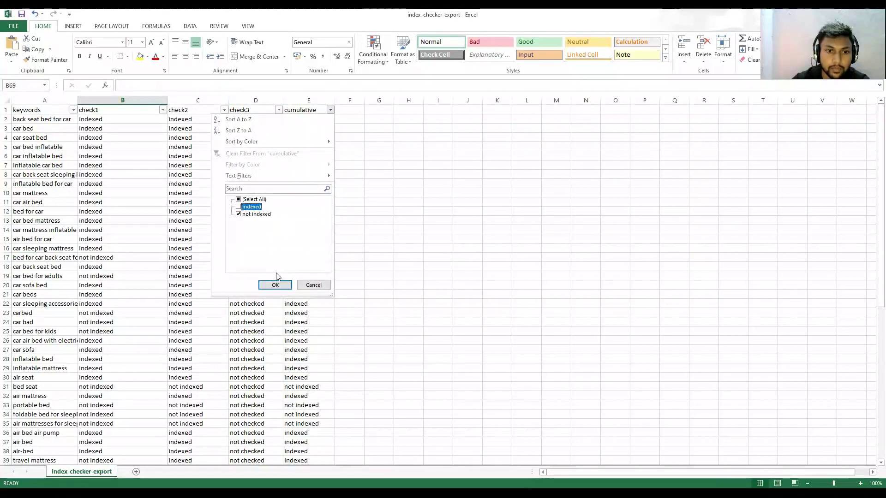
click(276, 285)
drag(45, 249, 58, 120)
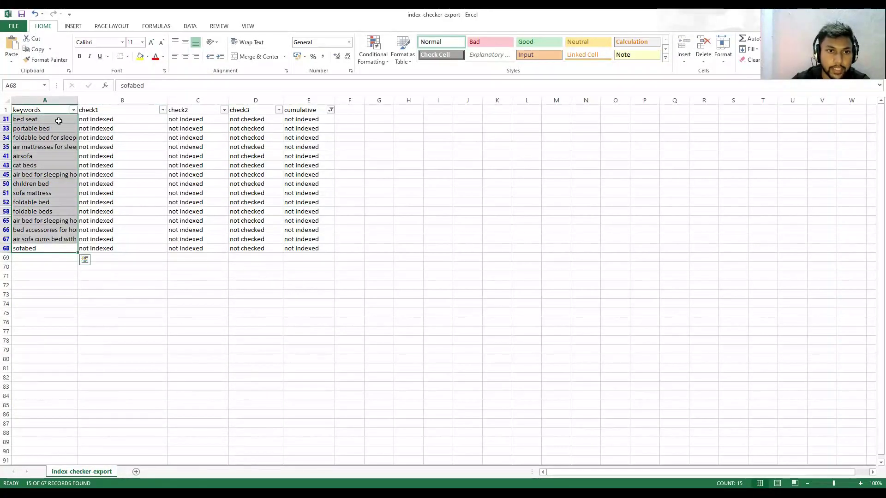
click(152, 193)
click(38, 248)
drag(37, 249, 42, 119)
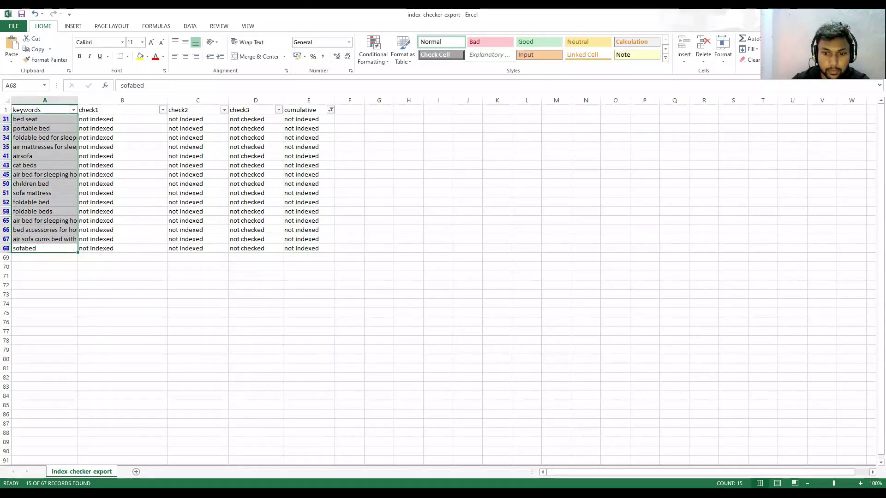
- Close the index-checker-export workbook and open Scribbles, the listing optimizer, in Helium 10 in the browser
click(865, 15)
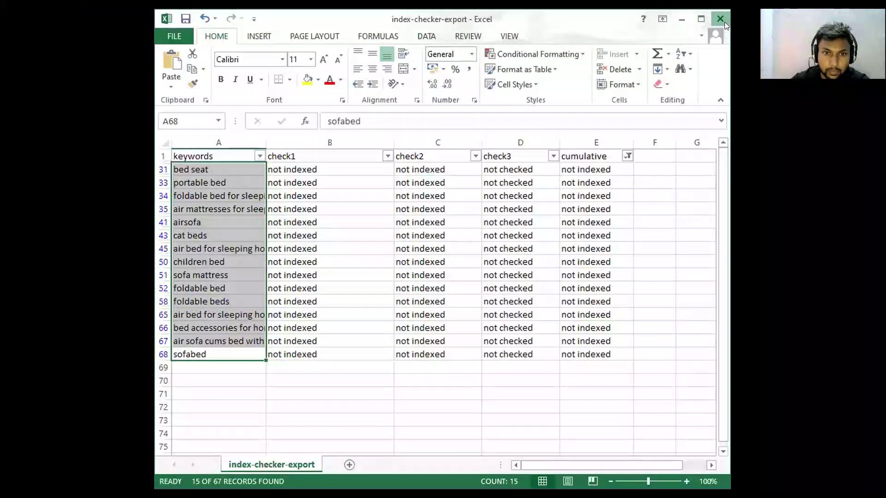
key(alt+F4)
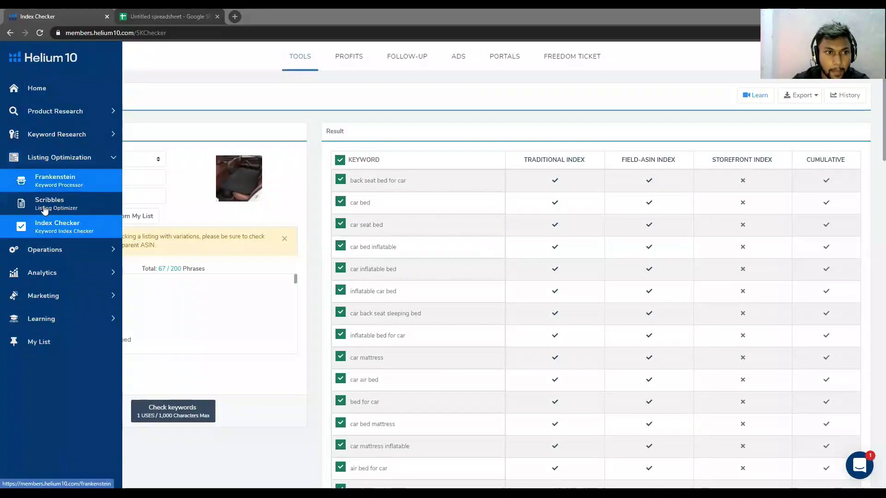
click(48, 212)
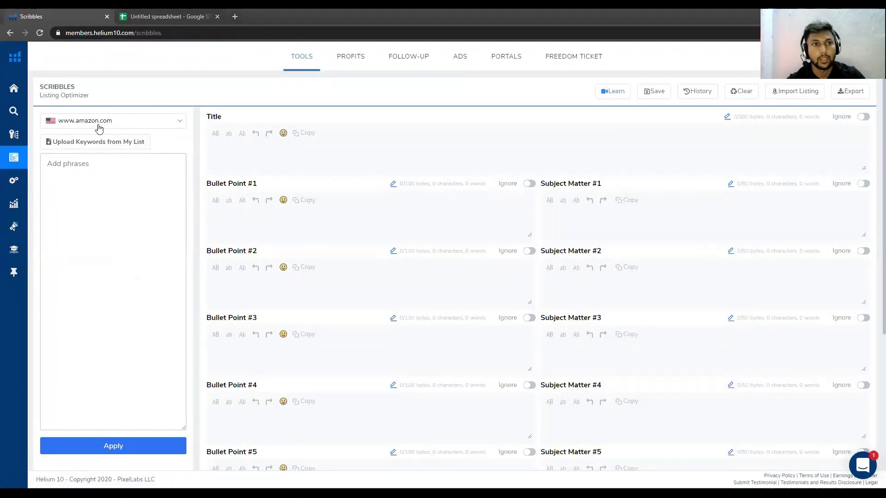
click(99, 125)
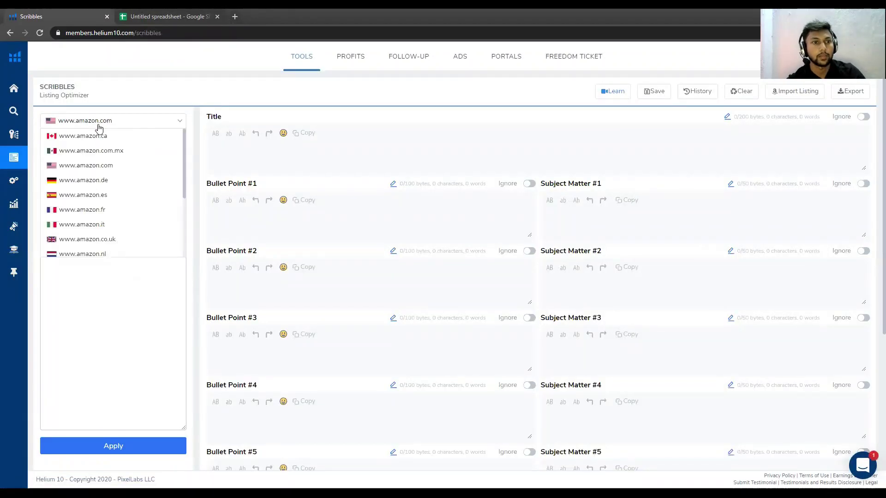
scroll(113, 231, down, 2)
click(103, 194)
click(103, 245)
text(B078L41WDC)
key(ctrl+a)
key(BackSpace)
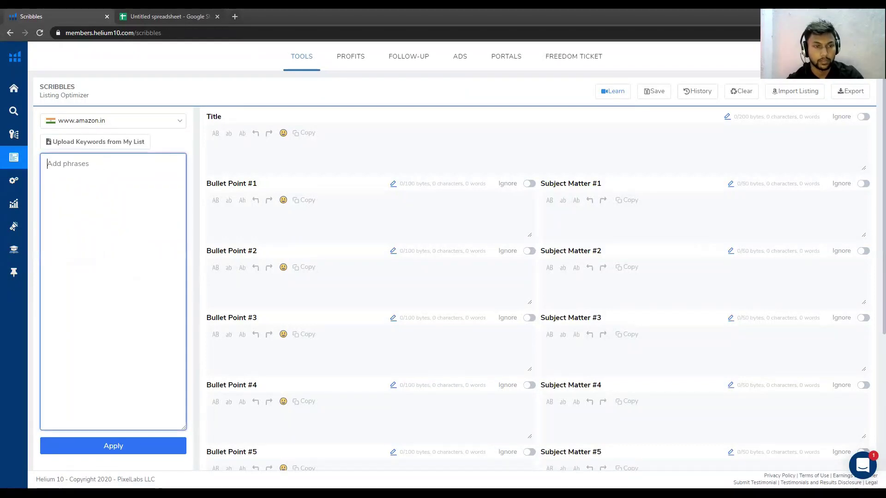
- Copy the keyword phrases in column A of the Google sheet, down to sofabed, into Scribbles' phrase list and apply them
click(166, 16)
drag(32, 117, 38, 392)
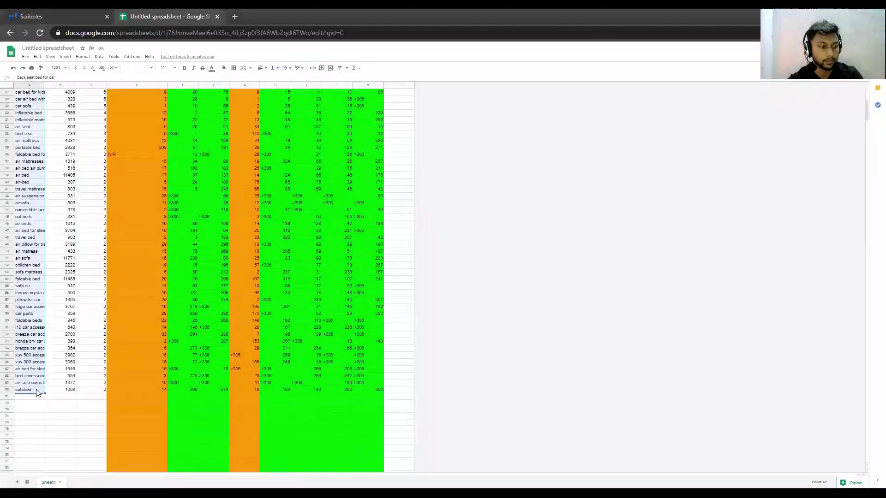
key(ctrl+c)
click(58, 14)
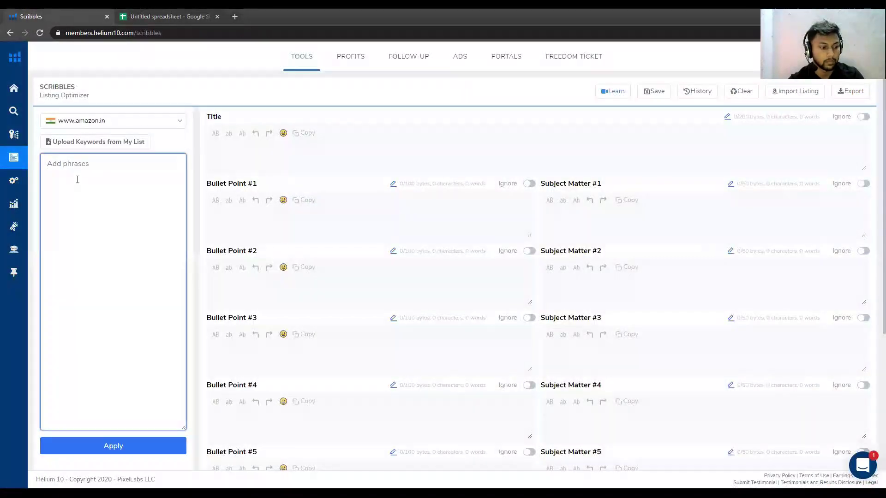
key(ctrl+v)
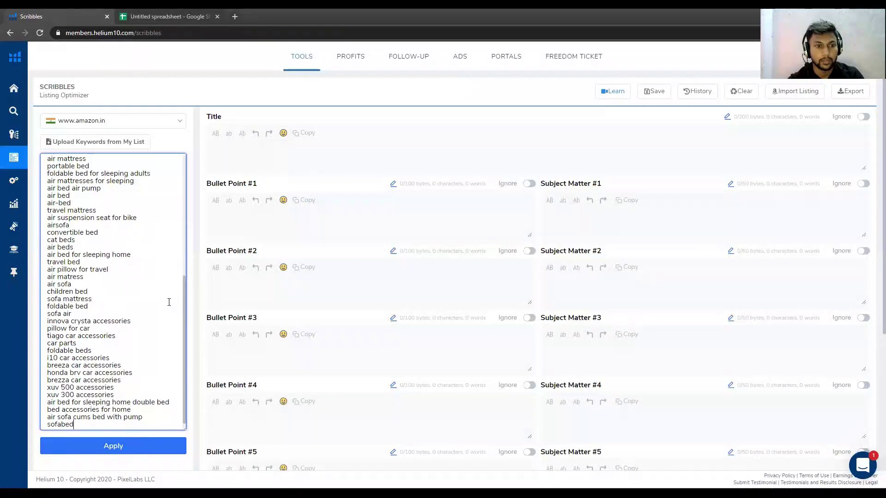
click(131, 446)
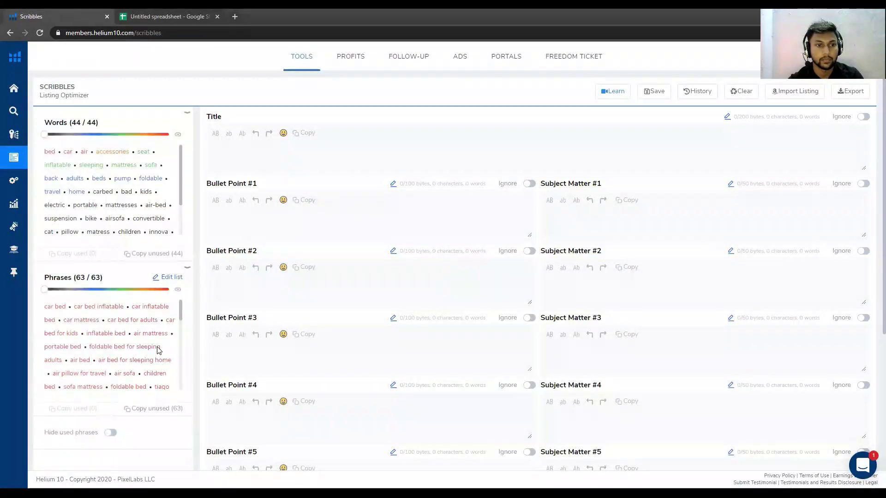
click(234, 15)
text(a)
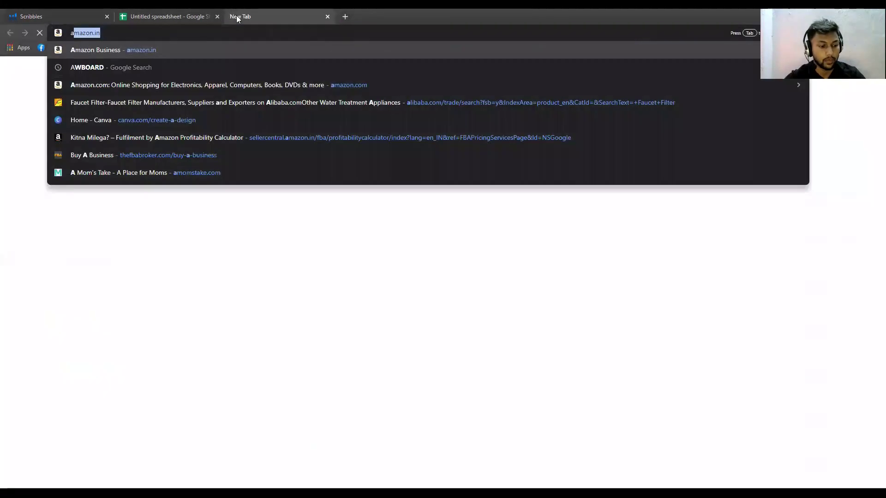
key(Return)
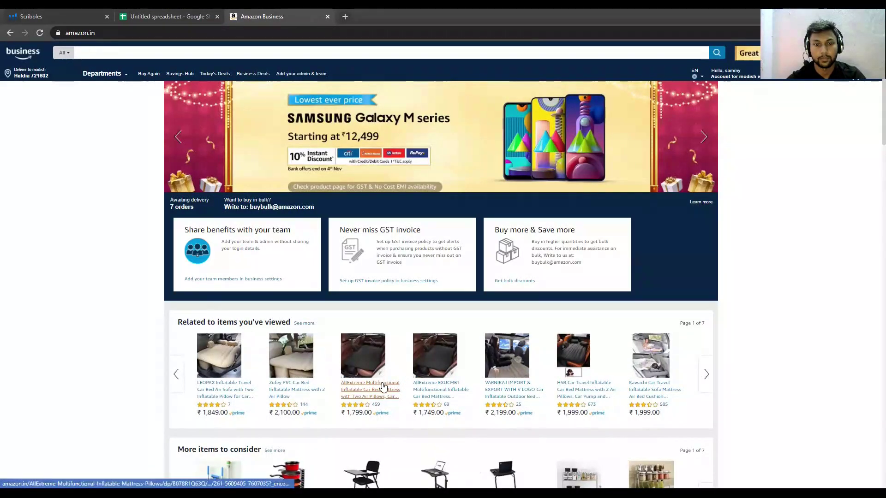
click(382, 386)
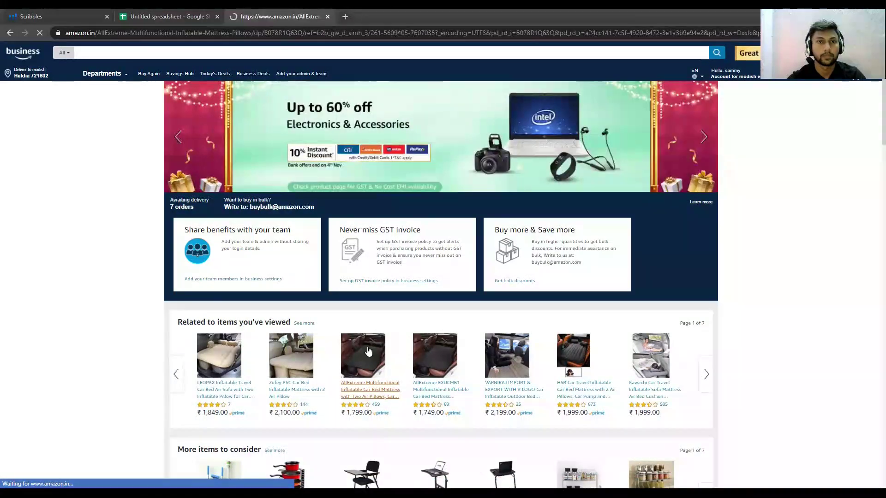
click(327, 16)
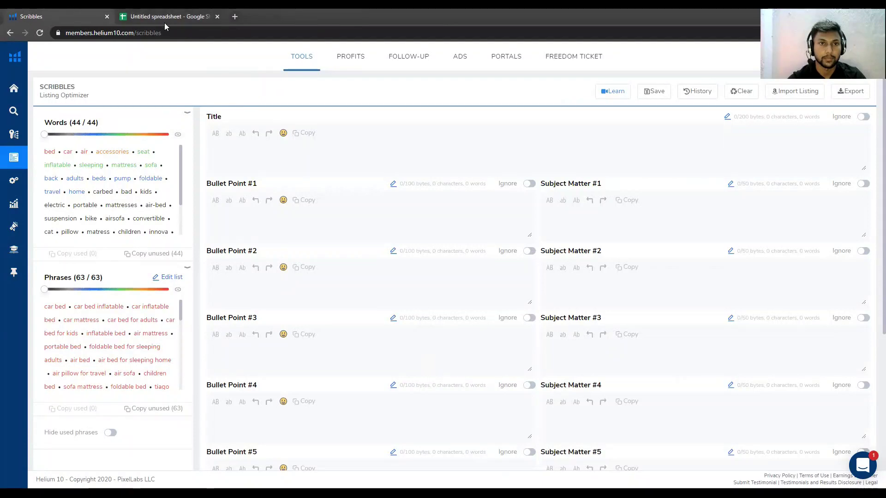
- On amazon.in, reach the Inflatable Beds, Pillows & Accessories bestsellers through the AllExtreme car bed mattress listing and open the Kawachi car travel mattress listing
click(235, 17)
text(a)
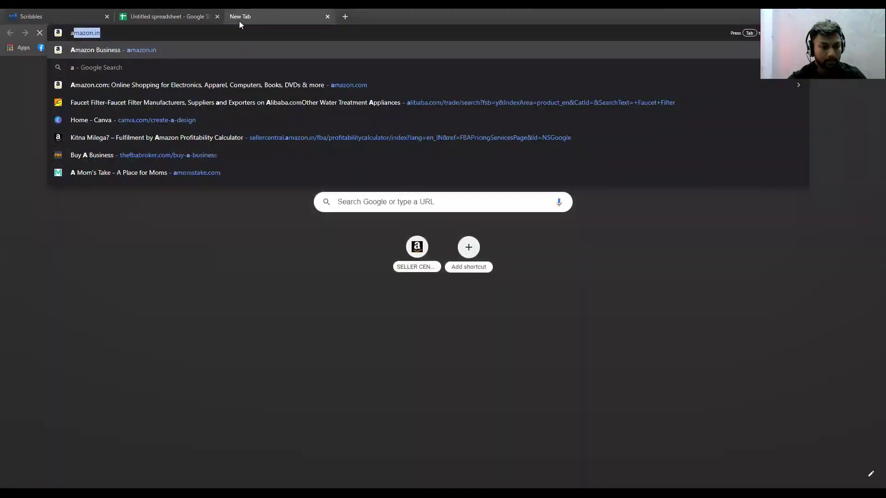
key(Return)
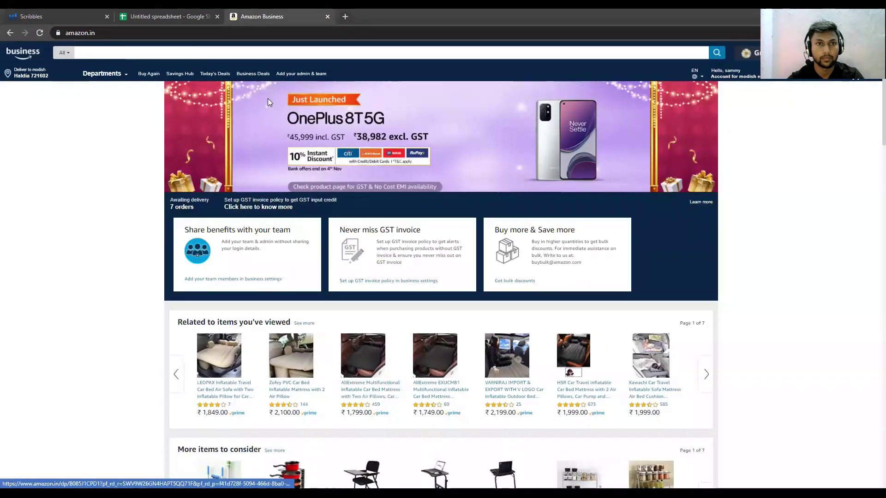
click(376, 398)
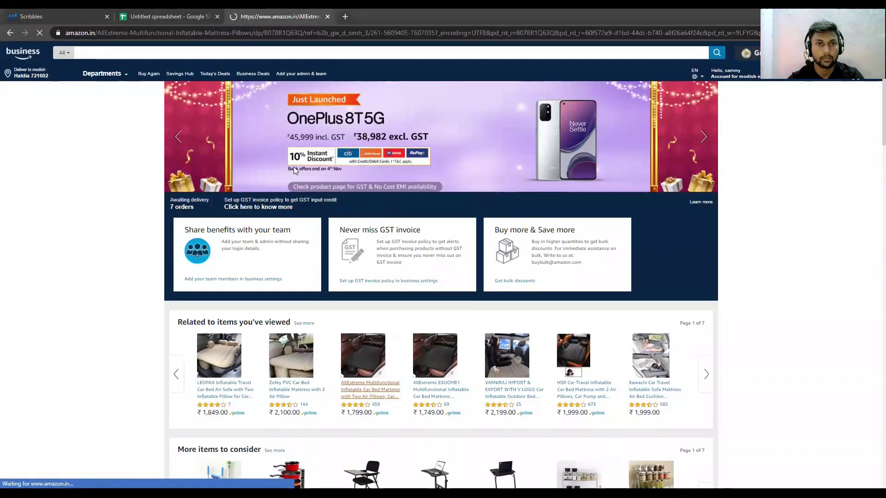
scroll(443, 218, down, 15)
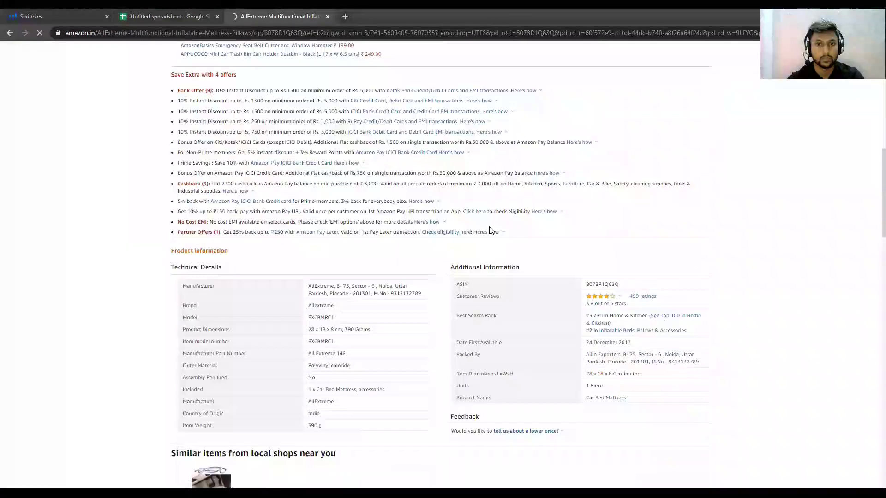
scroll(492, 232, up, 1)
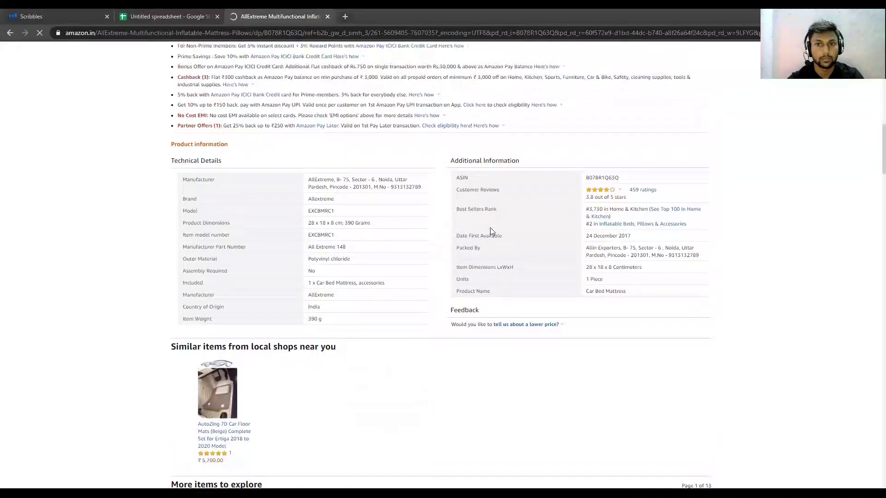
click(615, 227)
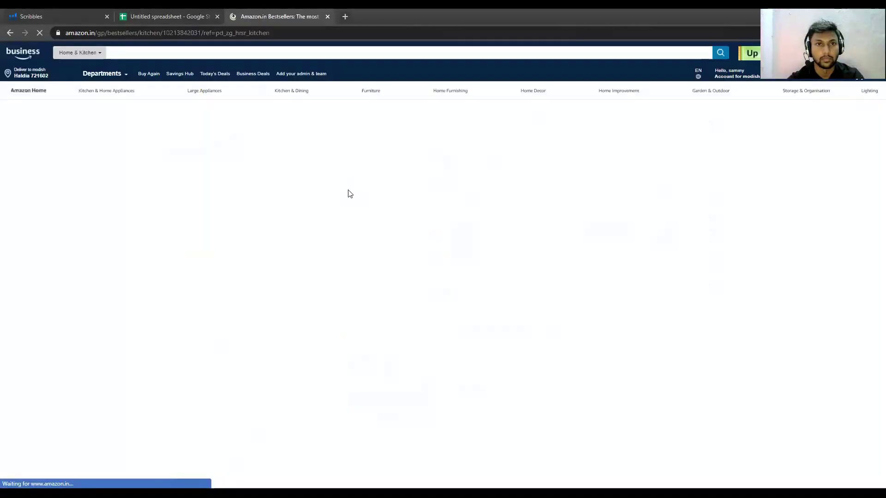
click(156, 276)
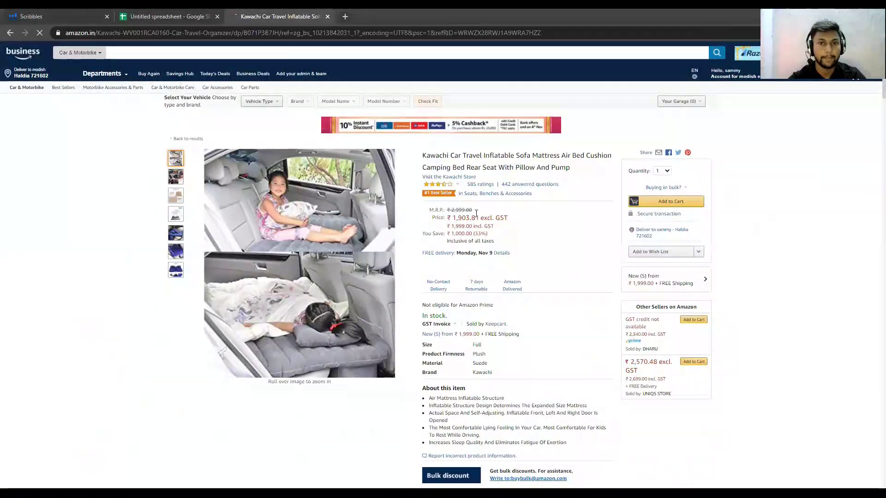
- Copy the full Kawachi product title from the Amazon listing into the Title field in Scribbles
drag(424, 156, 571, 169)
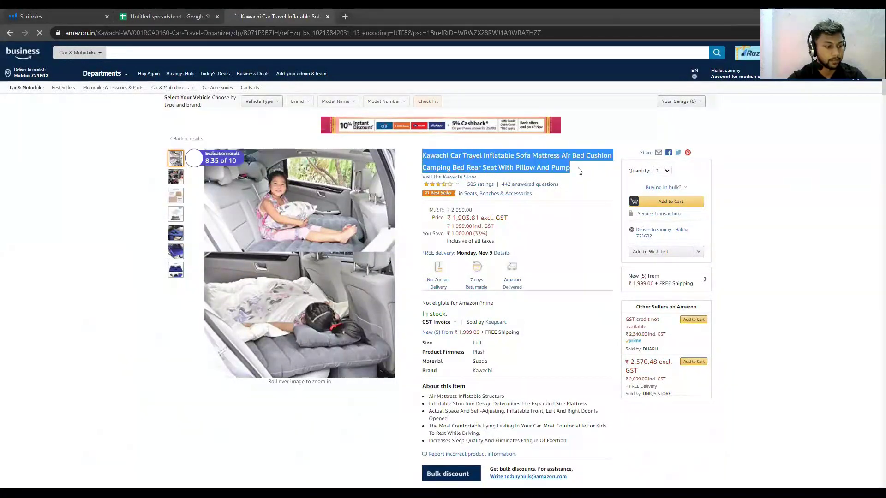
click(98, 13)
click(296, 153)
key(ctrl+v)
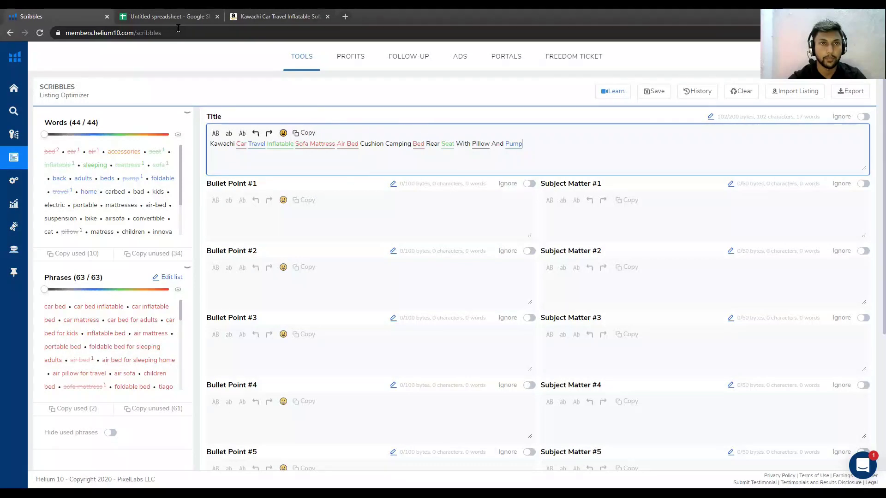
- Copy the listing's first bullet, "Air Mattress Inflatable Structure", into Bullet Point #1 in Scribbles
click(166, 16)
click(277, 16)
scroll(458, 283, down, 1)
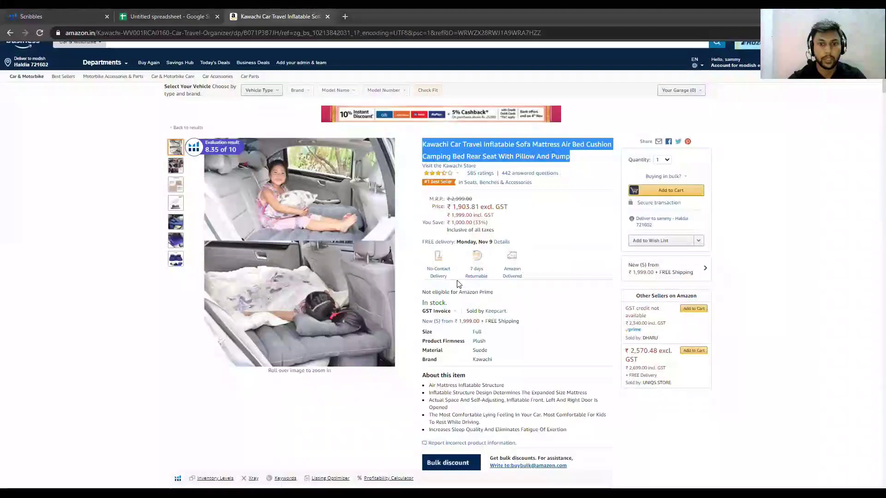
scroll(458, 283, down, 3)
drag(430, 258, 481, 255)
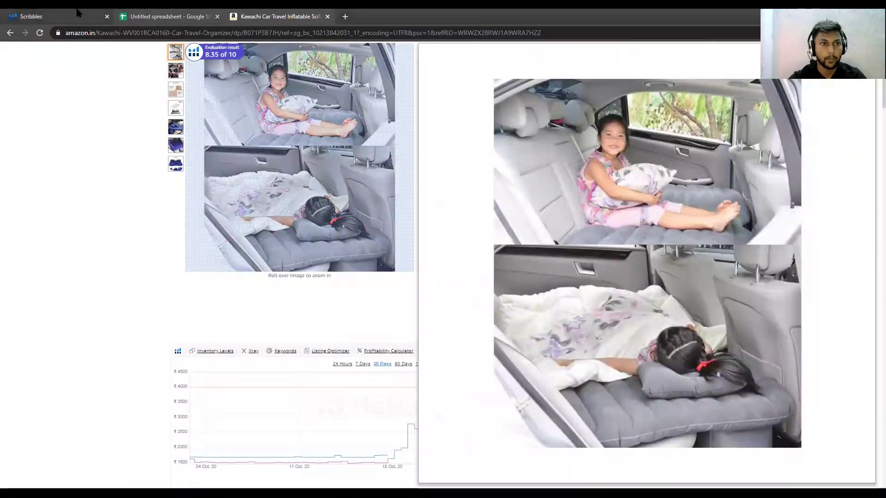
click(65, 16)
click(246, 218)
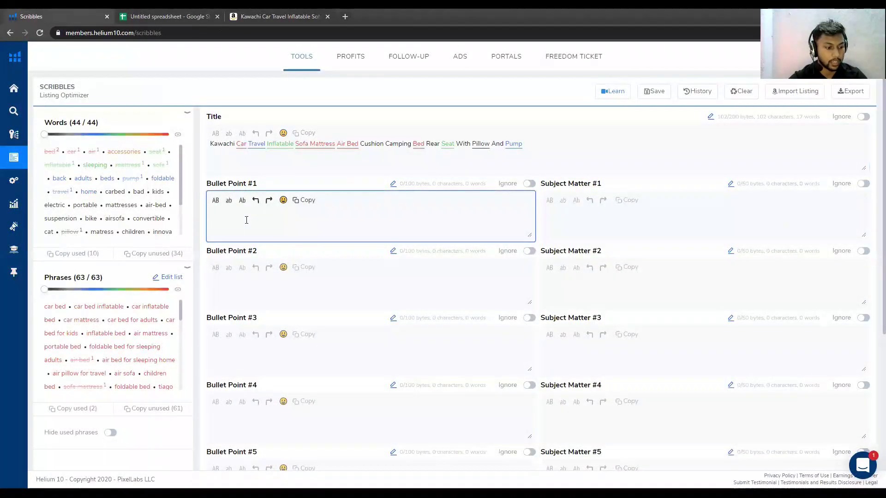
text(Air Mattress Inflatable Structure)
- Copy the listing's second bullet, "Inflatable Structure Design Determines The Expanded Size Mattress", into Bullet Point #2 in Scribbles
click(229, 294)
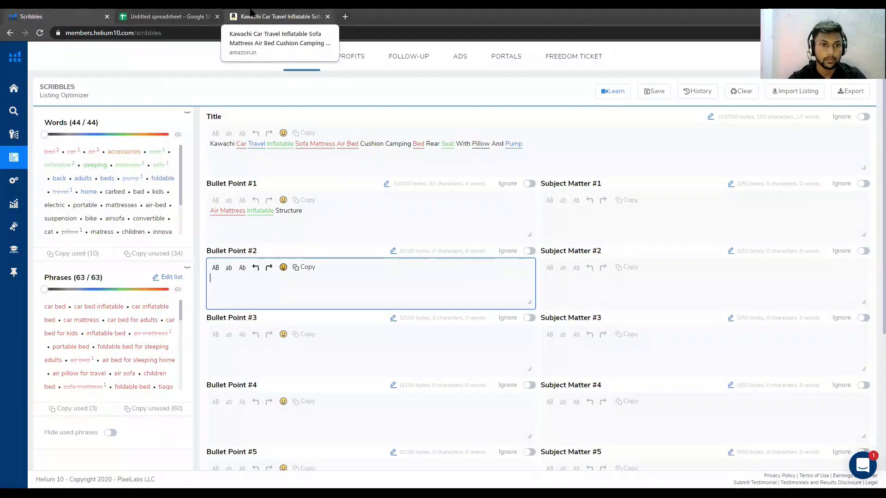
click(251, 14)
scroll(303, 310, down, 3)
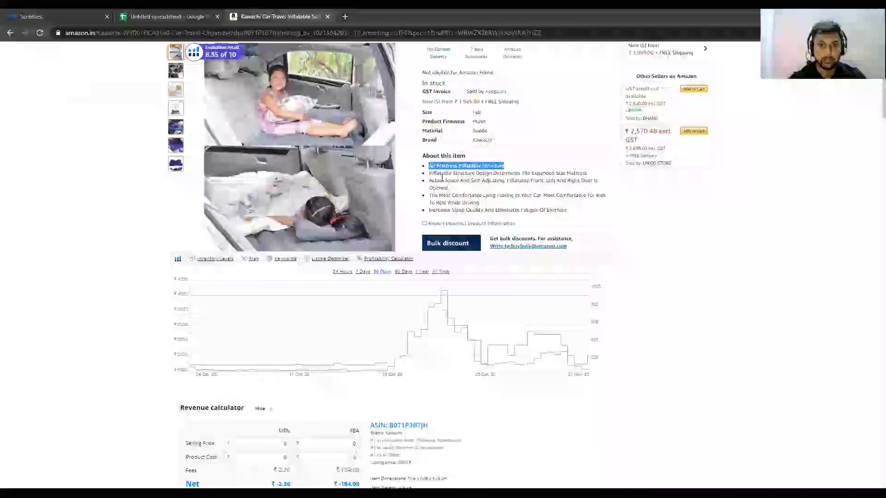
drag(429, 173, 590, 176)
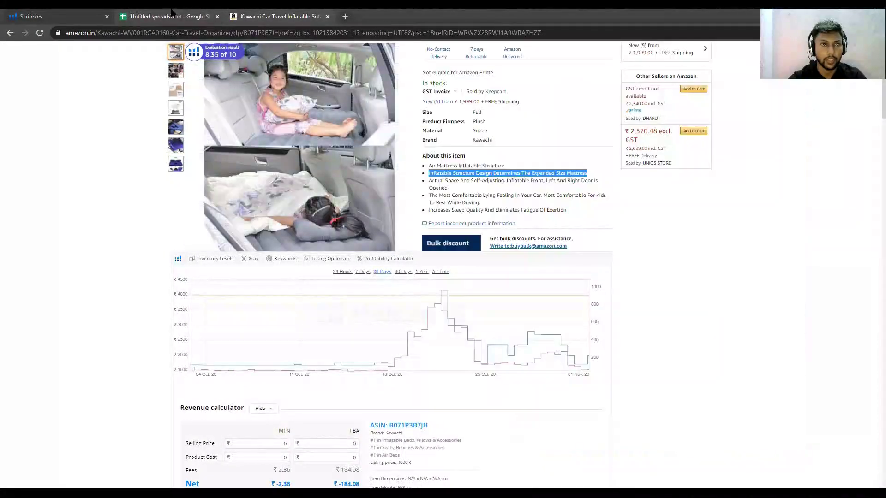
click(68, 15)
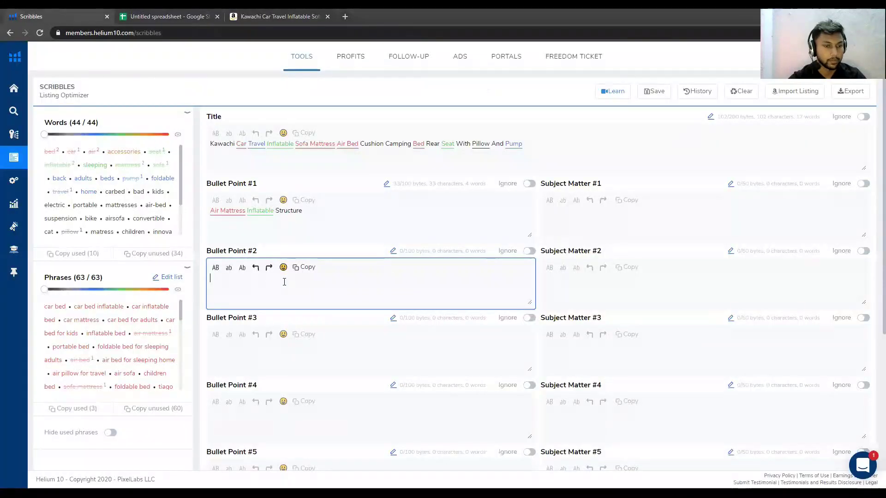
text(Inflatable Structure Design Determines The Expanded Size Mattress)
- Copy the listing's third bullet, starting "Actual Space And Self-Adjusting", into Bullet Point #3 in Scribbles
click(279, 16)
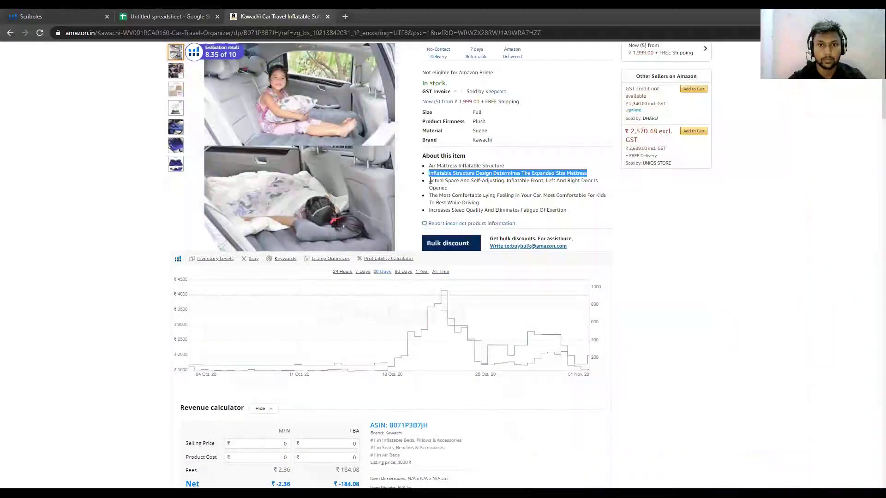
drag(430, 182, 459, 192)
click(80, 14)
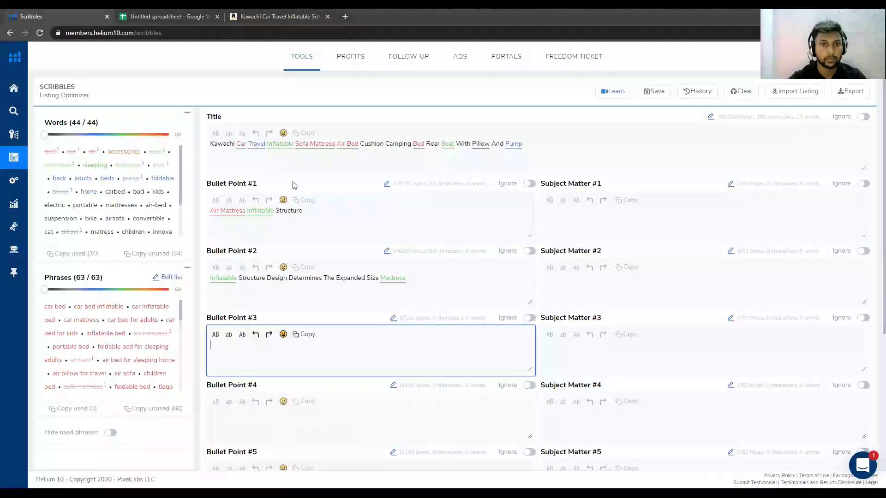
text(Actual Space And Self-Adjusting. Inflatable Front, Left And Right Door Is Opened)
- Copy the listing's fourth bullet, starting "The Most Comfortable Lying Feeling In Your Car", into Bullet Point #4 in Scribbles
click(279, 418)
click(279, 16)
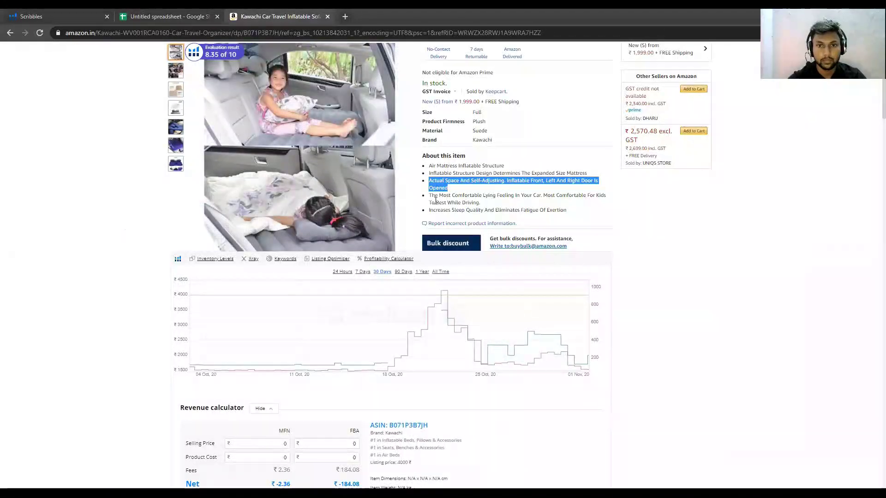
drag(430, 193, 486, 205)
key(ctrl+c)
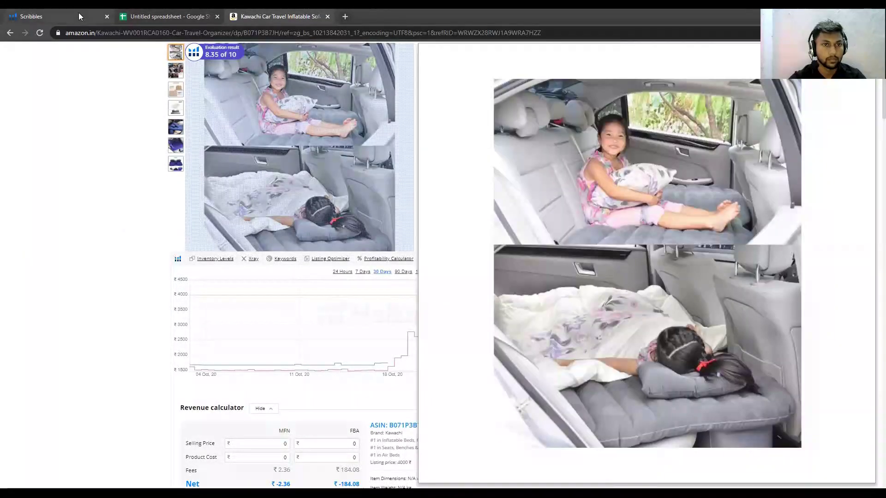
click(60, 16)
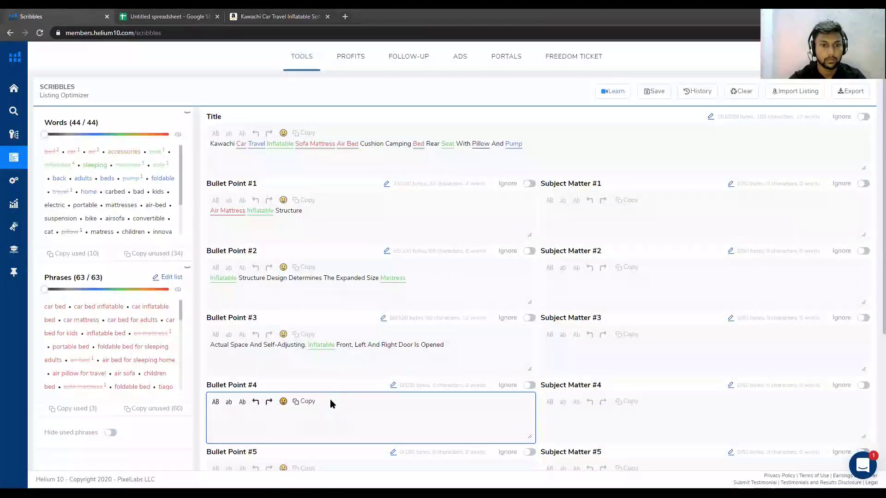
key(ctrl+v)
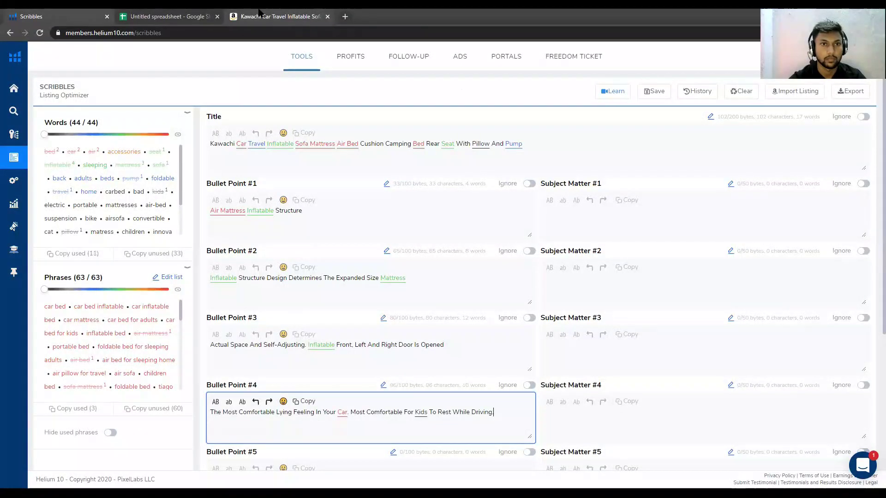
- Copy the listing's last bullet, "Increases Sleep Quality And Eliminates Fatigue Of Exertion", into Bullet Point #5 in Scribbles
click(279, 16)
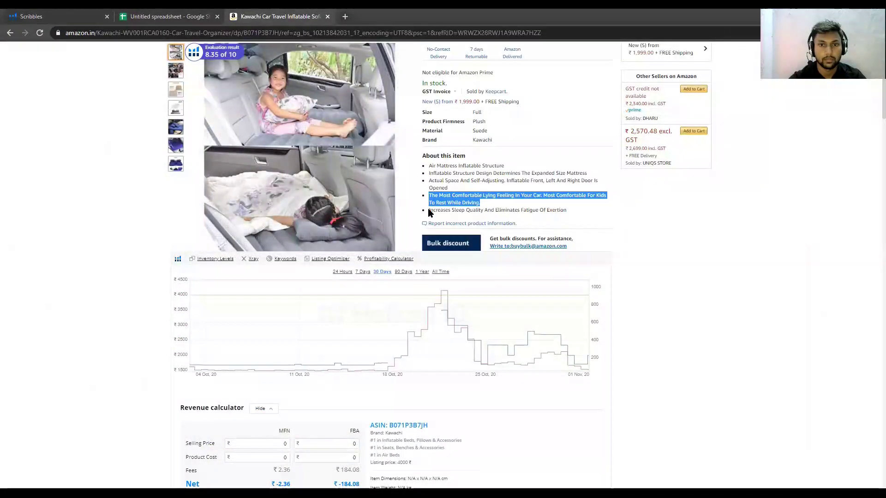
click(430, 210)
drag(430, 210, 578, 214)
key(ctrl+c)
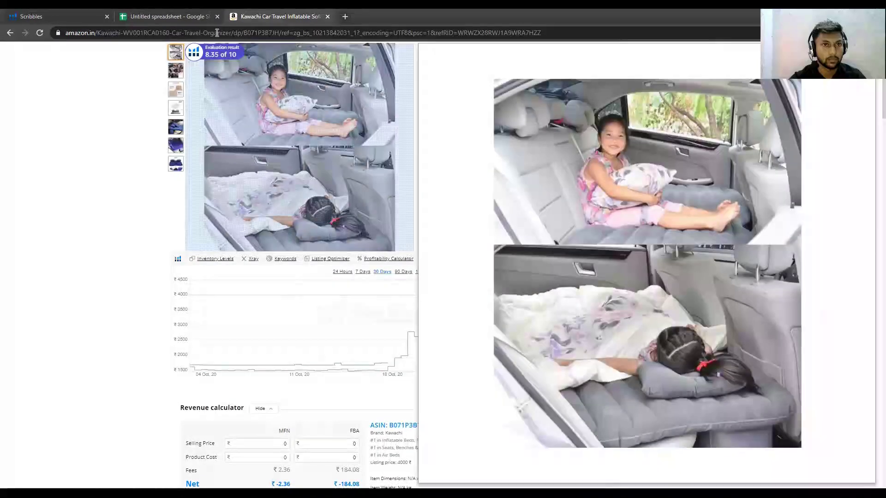
key(ctrl+1)
scroll(386, 336, down, 5)
click(242, 275)
key(ctrl+v)
- Copy the whole product description paragraph from the Kawachi Amazon listing into the Description field in Scribbles
click(275, 356)
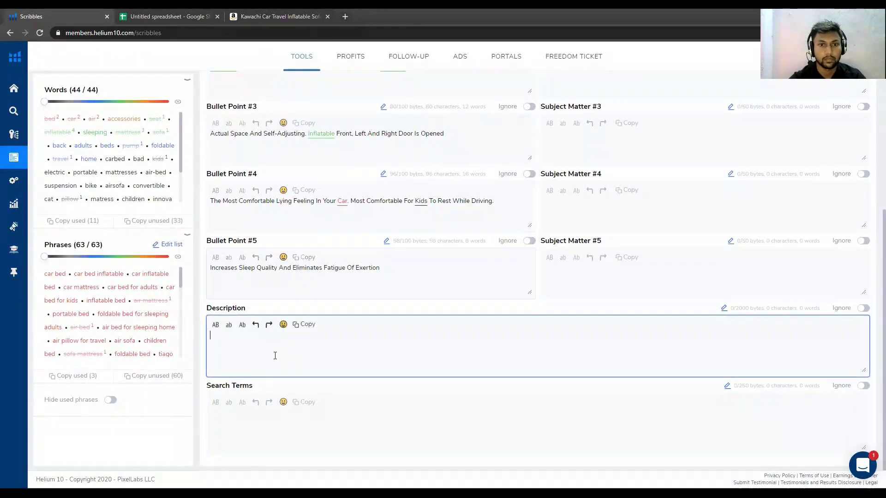
click(277, 16)
scroll(450, 256, down, 7)
scroll(455, 255, down, 20)
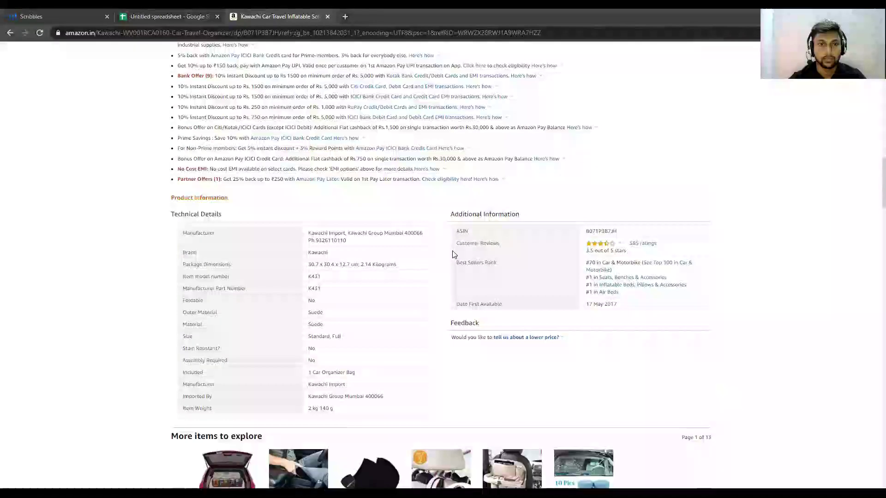
scroll(456, 251, down, 8)
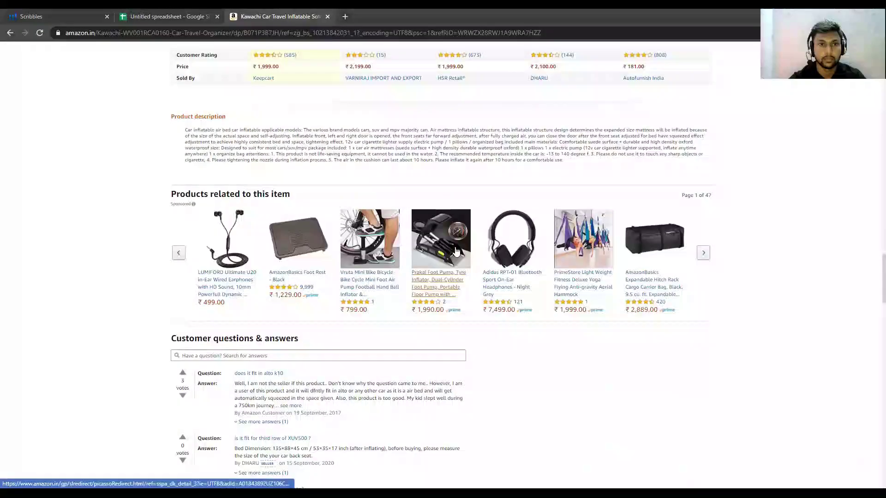
drag(191, 130, 588, 167)
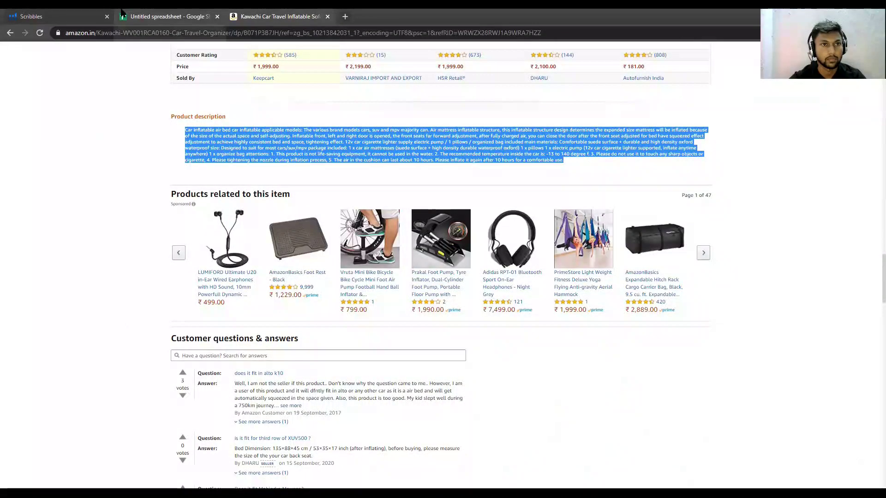
click(50, 16)
key(ctrl+v)
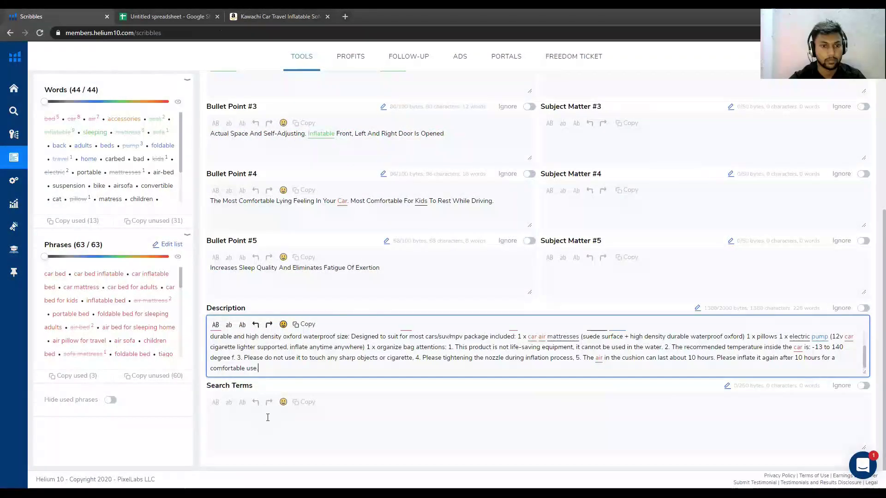
- Copy all the unused words from the Words list into the Search Terms field in Scribbles
click(266, 419)
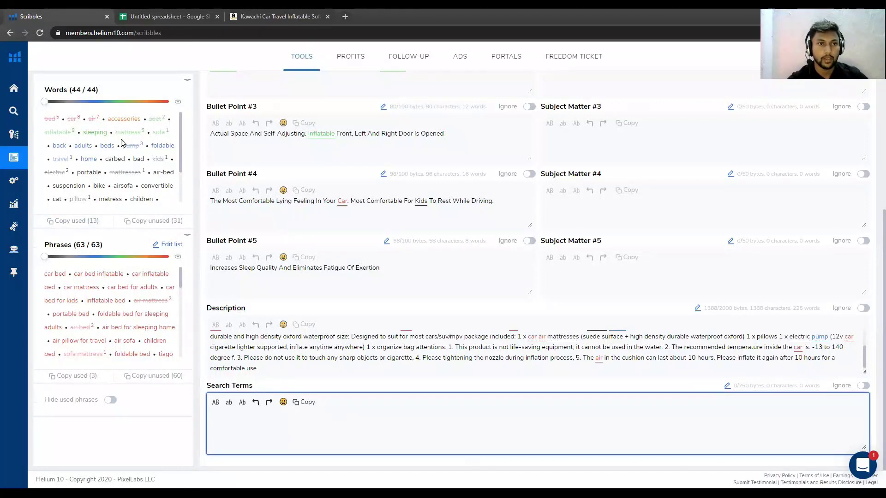
click(155, 226)
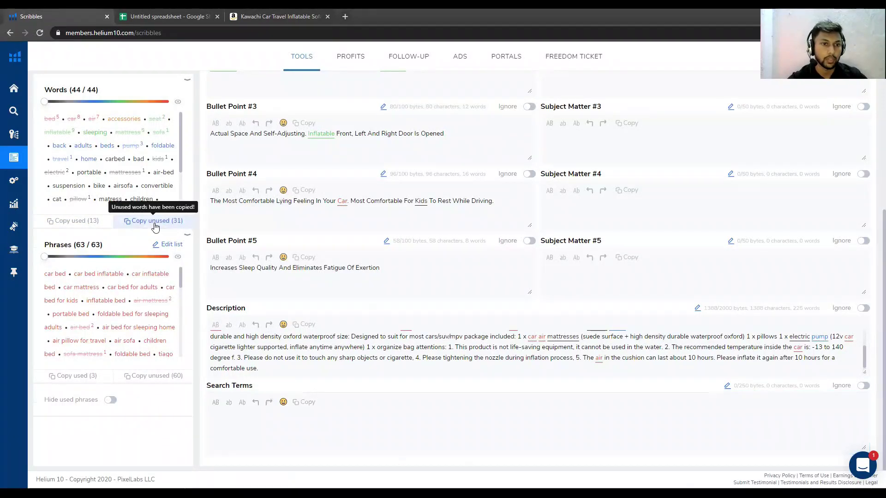
click(232, 422)
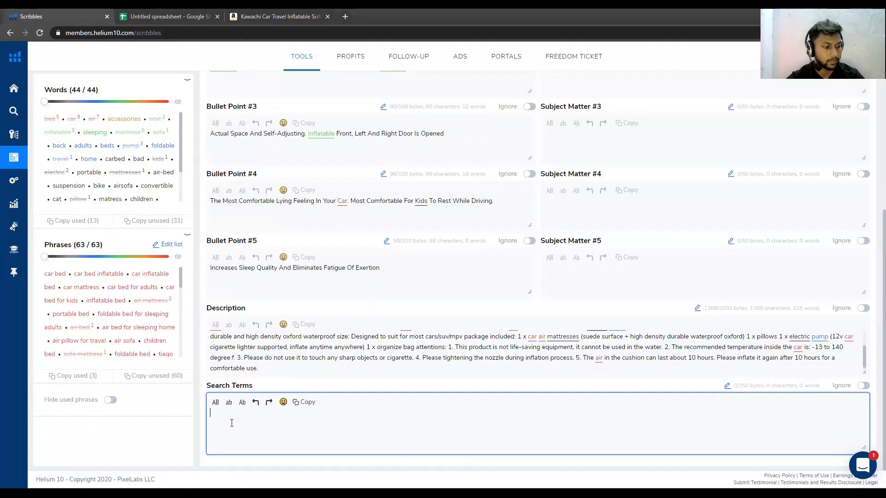
key(ctrl+v)
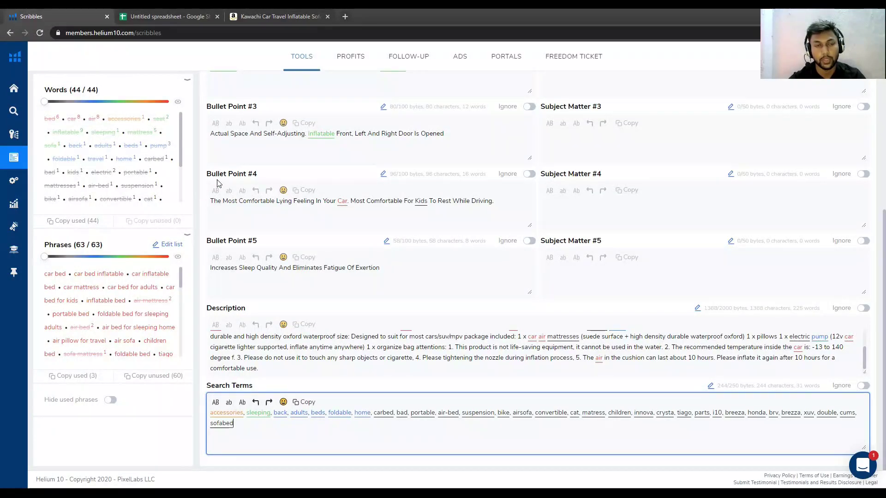
- Review the rebuilt listing from the title through the bullet points, description and search terms for how its keywords are used
scroll(361, 248, up, 2)
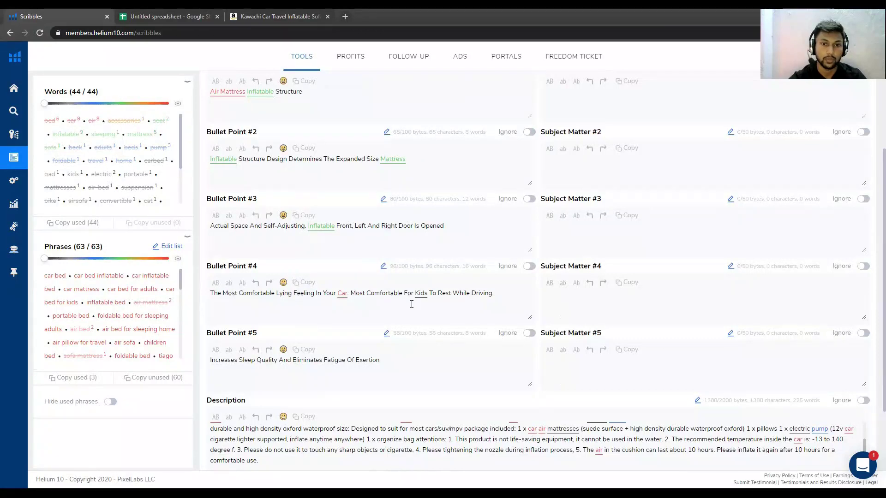
scroll(412, 304, down, 2)
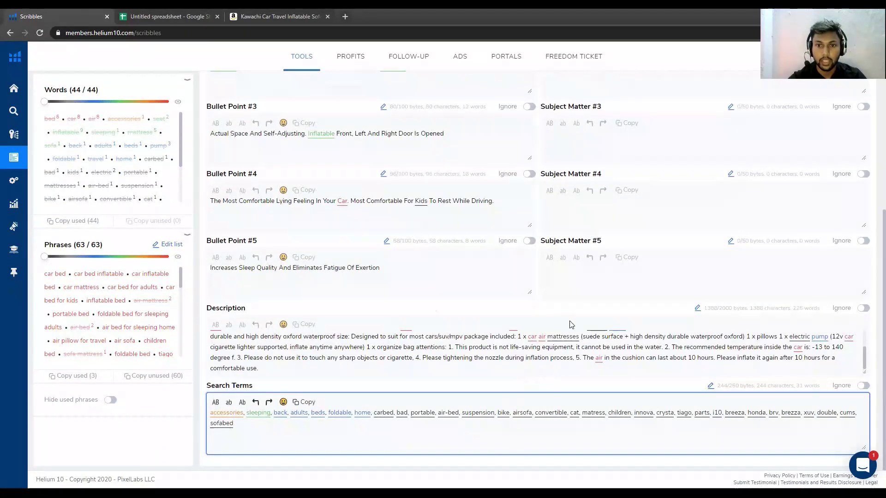
click(434, 312)
scroll(424, 311, up, 4)
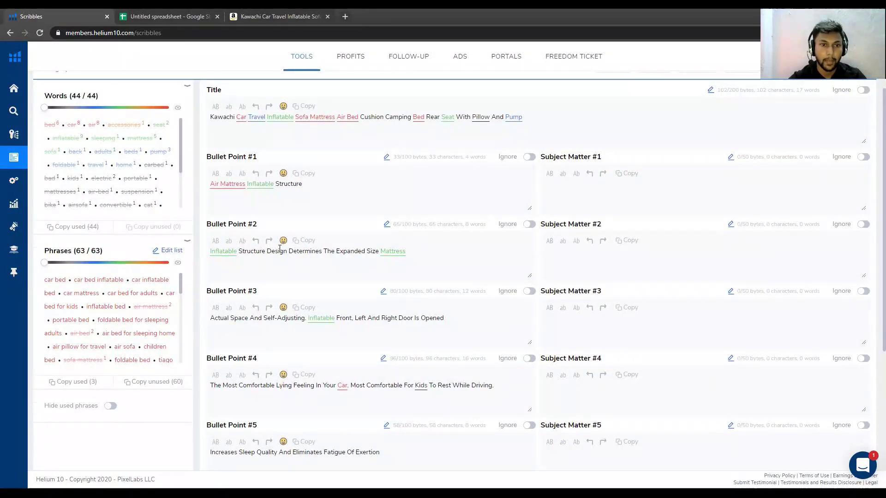
scroll(306, 204, up, 1)
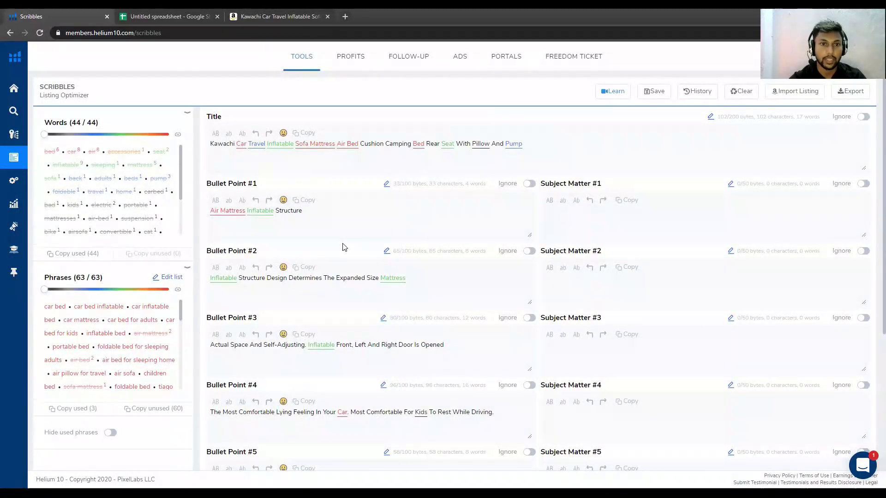
scroll(342, 247, down, 3)
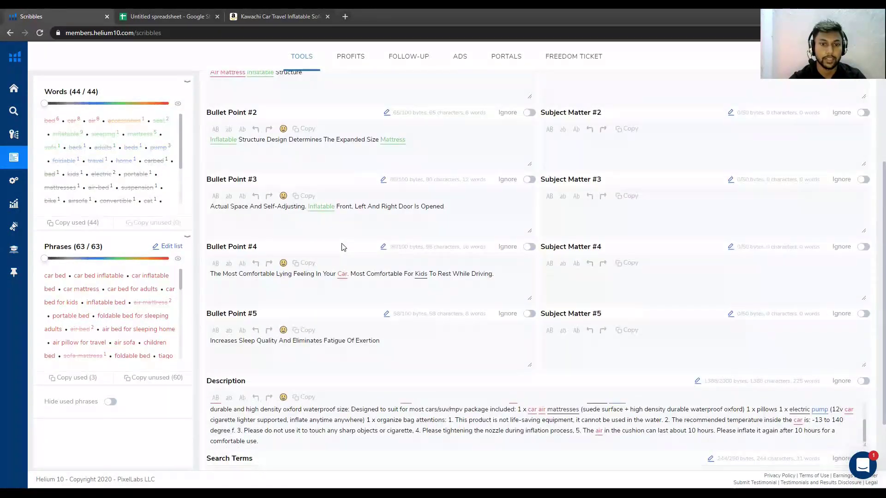
scroll(342, 248, up, 2)
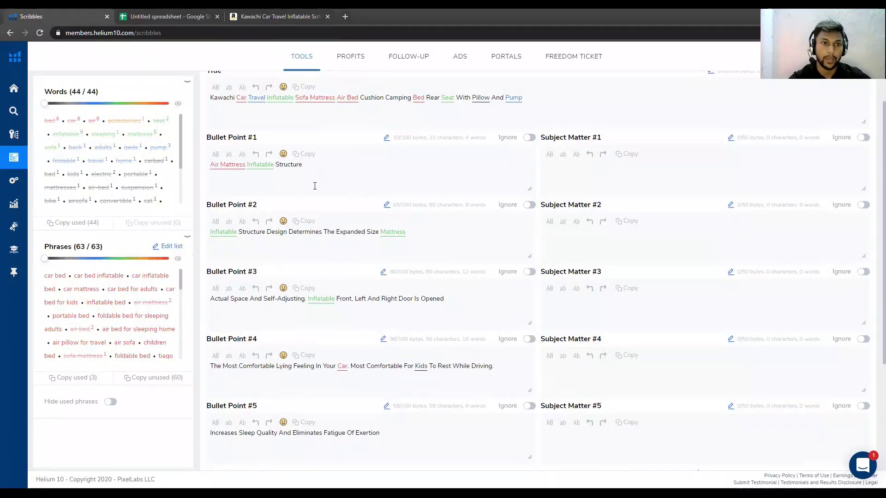
scroll(315, 186, up, 1)
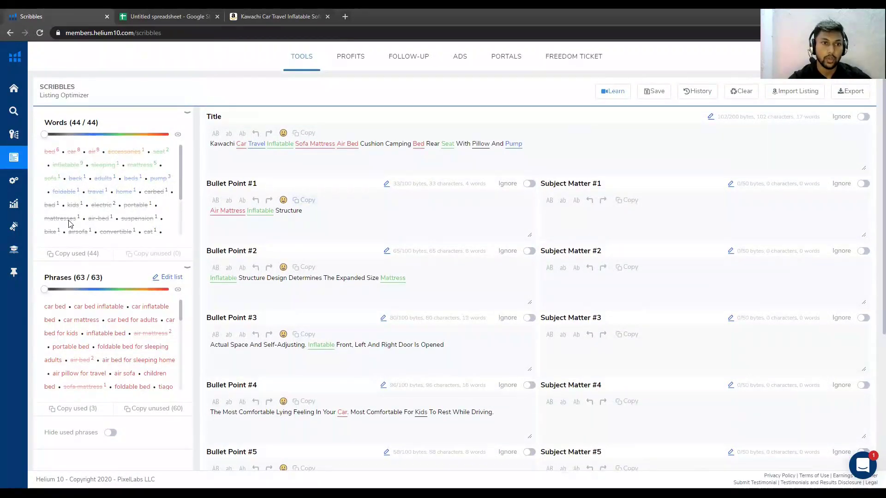